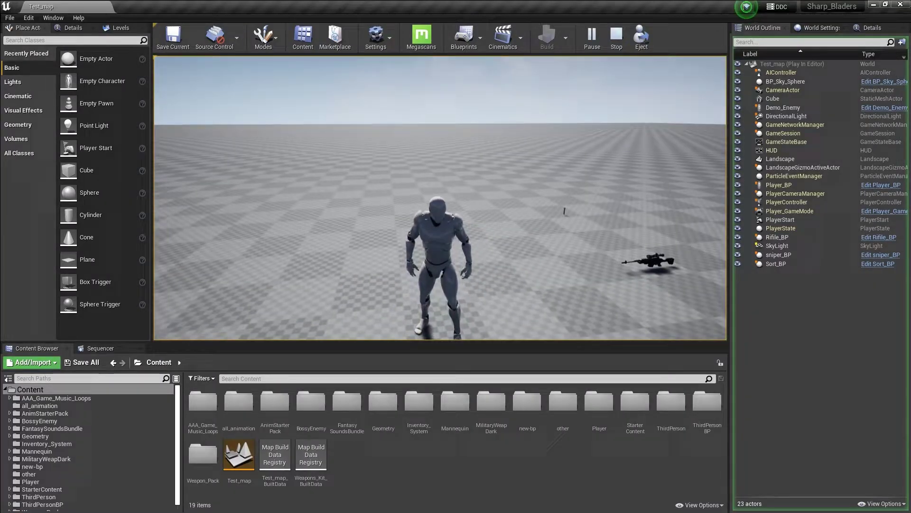
Run the character around the test map during play and pick up the rifle near the wall.
{"action": "key", "text": "w"}
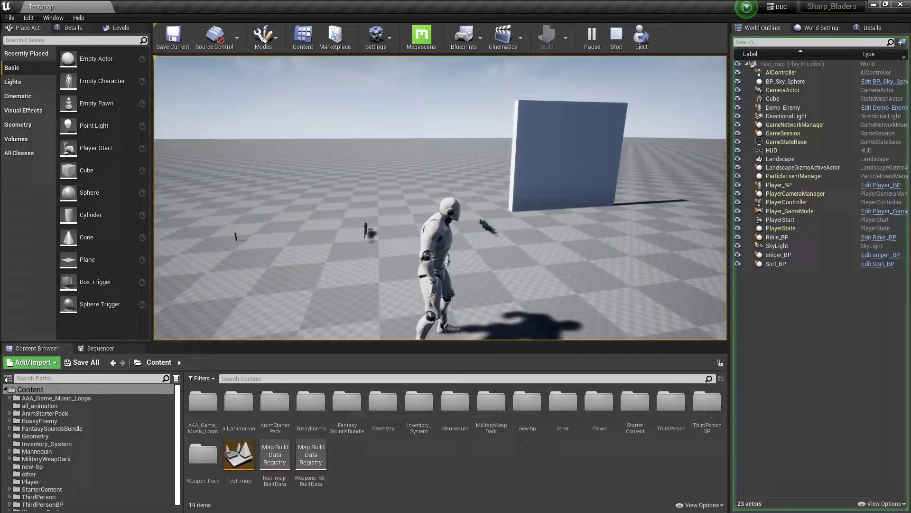
{"action": "key", "text": "w"}
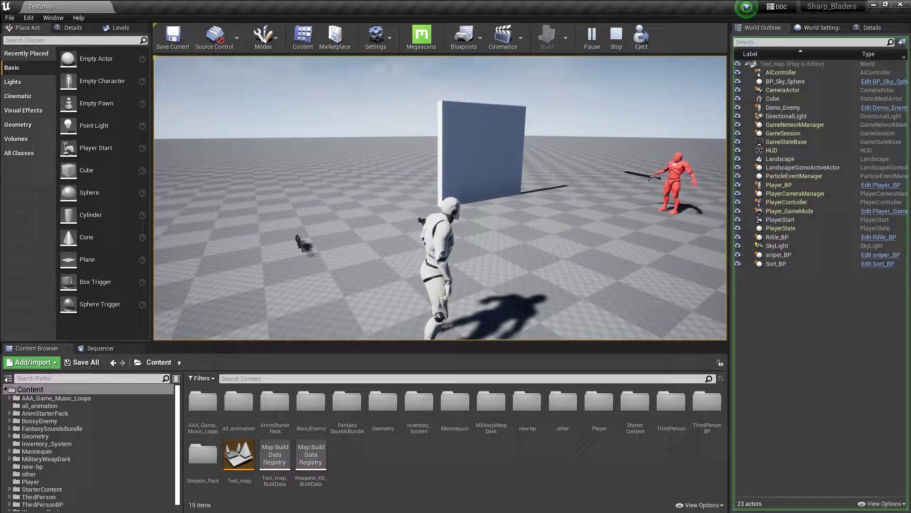
{"action": "key", "text": "s"}
{"action": "key", "text": "w"}
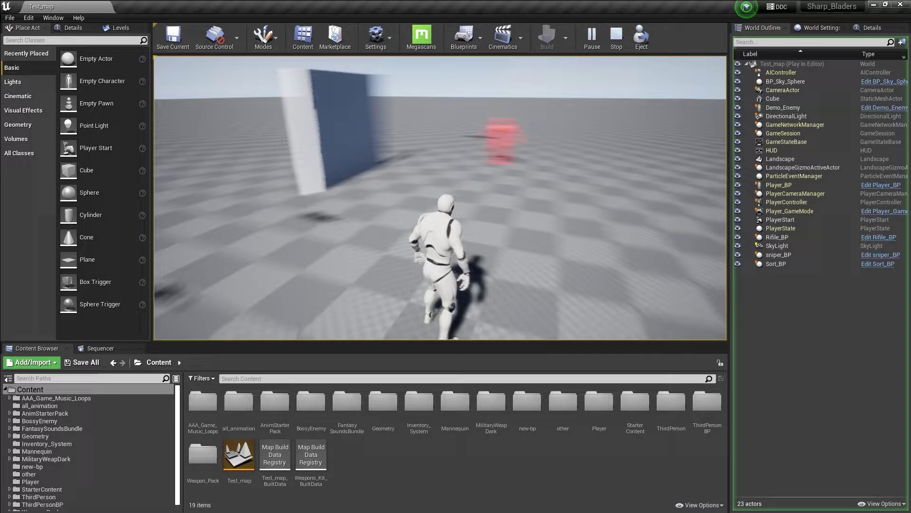
{"action": "key", "text": "w"}
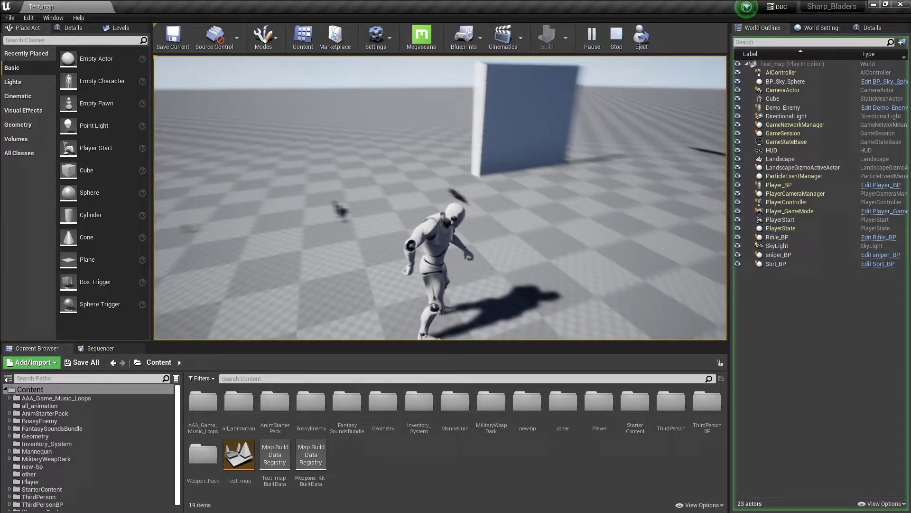
{"action": "key", "text": "w"}
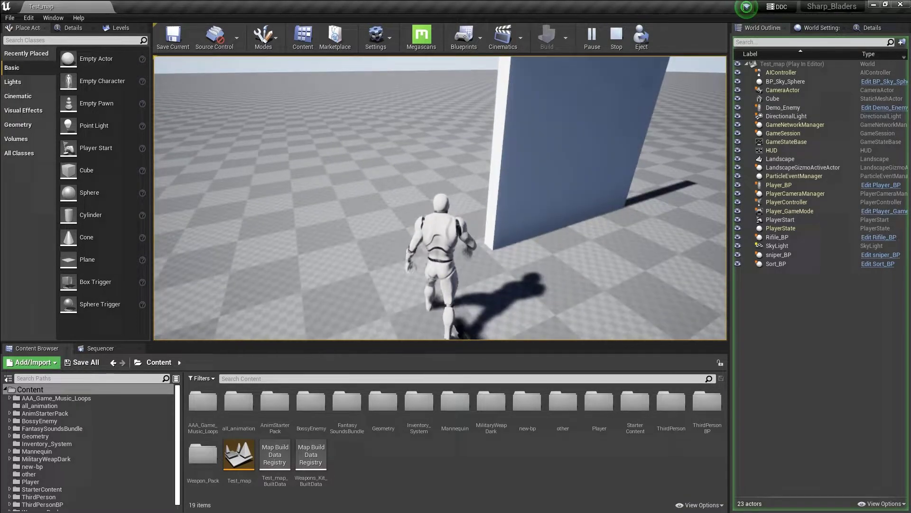
{"action": "key", "text": "s"}
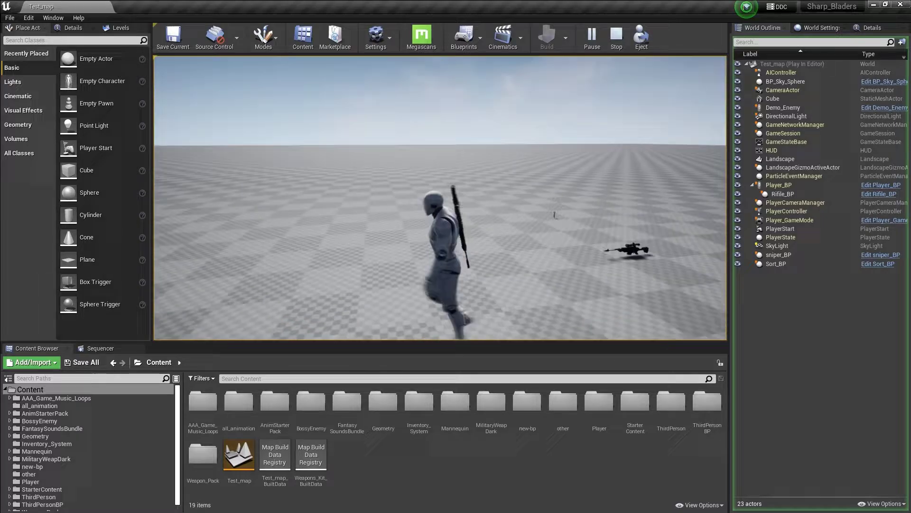
Test moving and aiming with the rifle, including the first-person iron-sight view, and end the play session.
{"action": "key", "text": "w"}
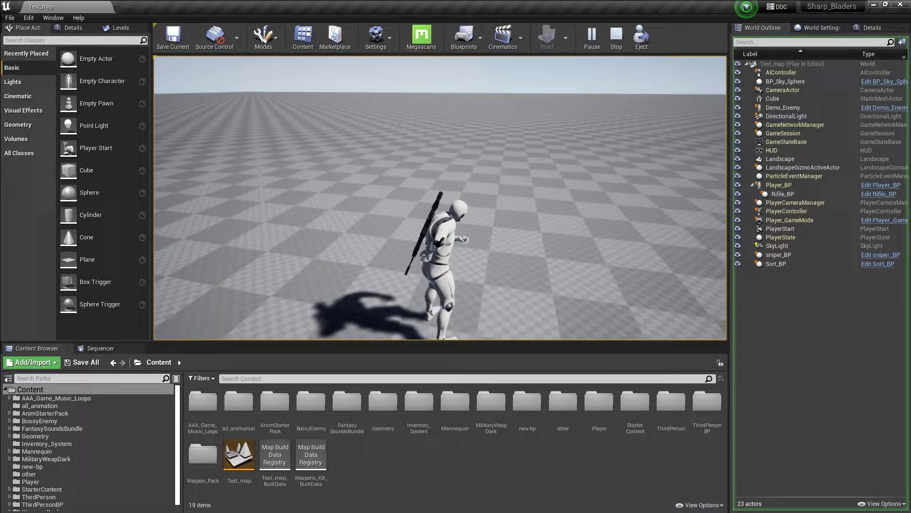
{"action": "key", "text": "w"}
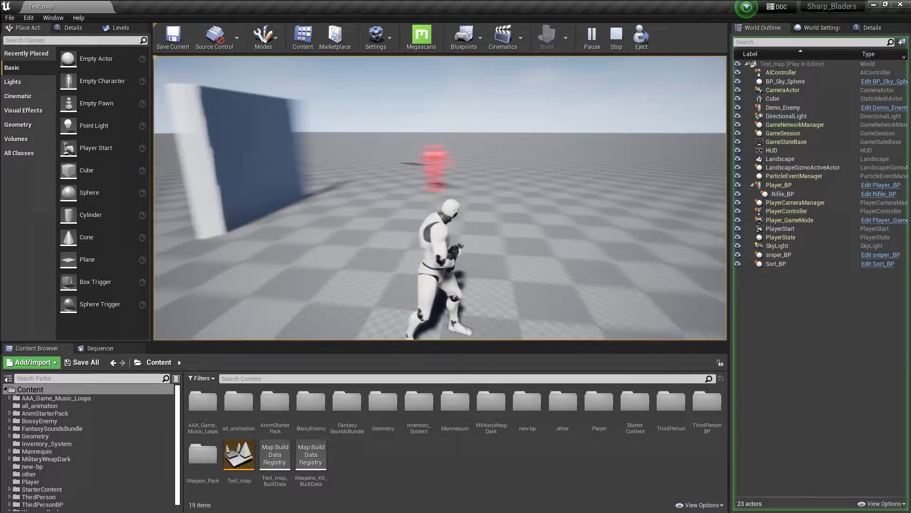
{"action": "key", "text": "w"}
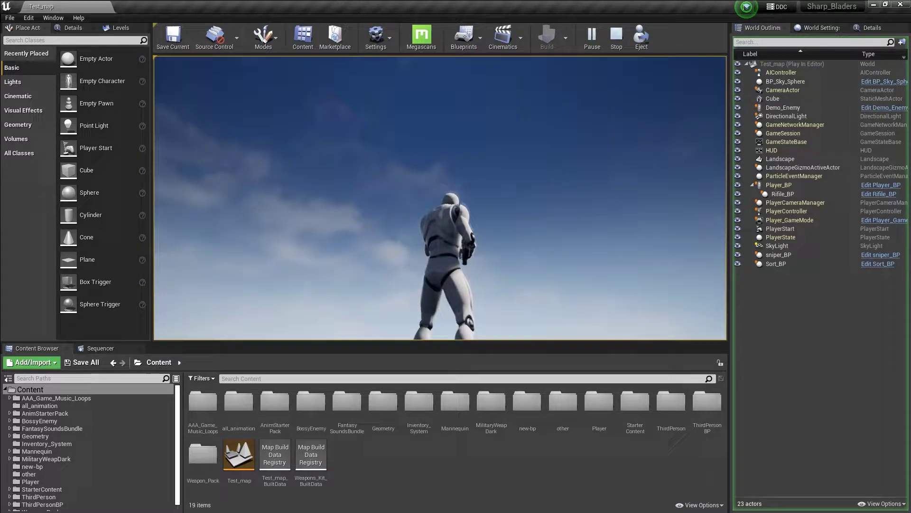
{"action": "key", "text": "v"}
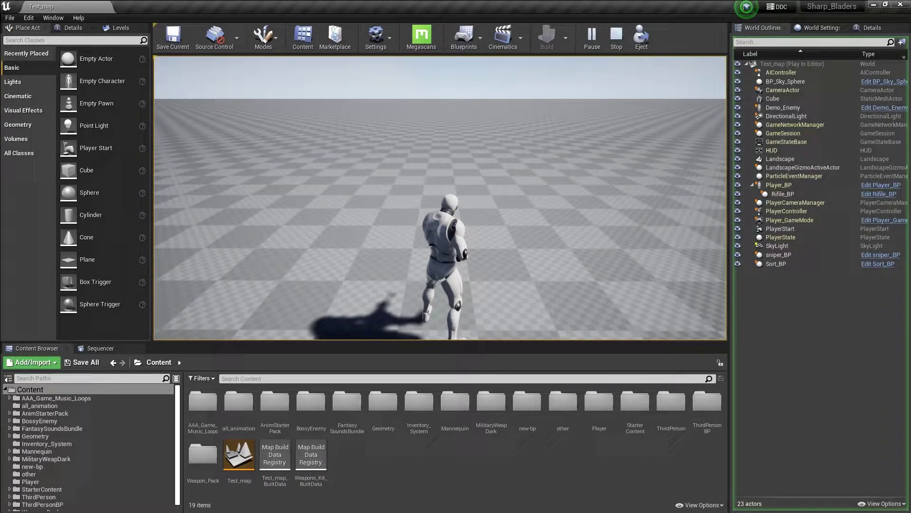
{"action": "right_click", "coordinate": [440, 198]}
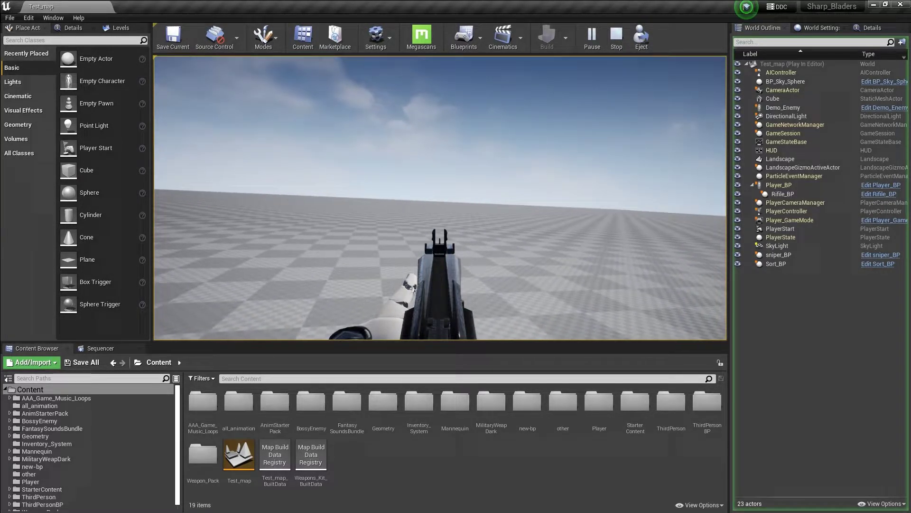
{"action": "key", "text": "Escape"}
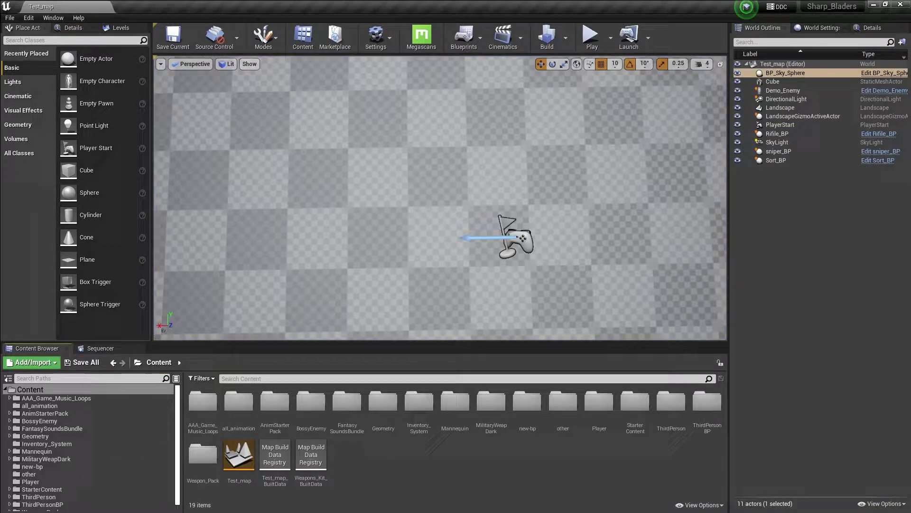
Open the Aim_Space_Ironsights animation from the AnimStarterPack folder and inspect its pose at frame 0.
{"action": "double_click", "coordinate": [239, 403]}
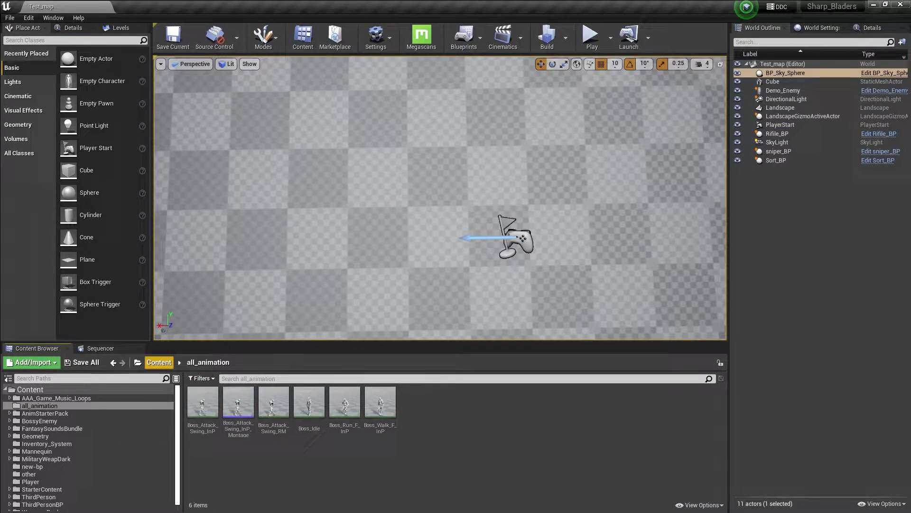
{"action": "left_click", "coordinate": [159, 362]}
{"action": "double_click", "coordinate": [274, 404]}
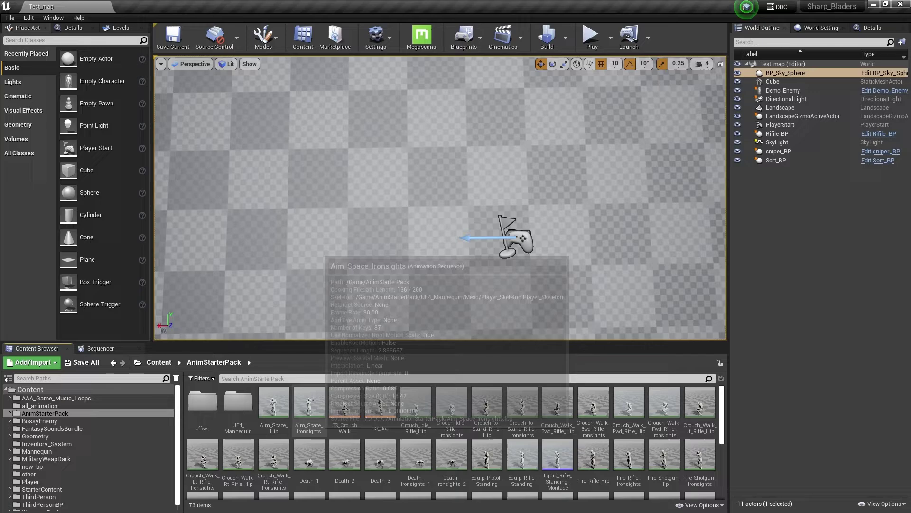
{"action": "double_click", "coordinate": [309, 403]}
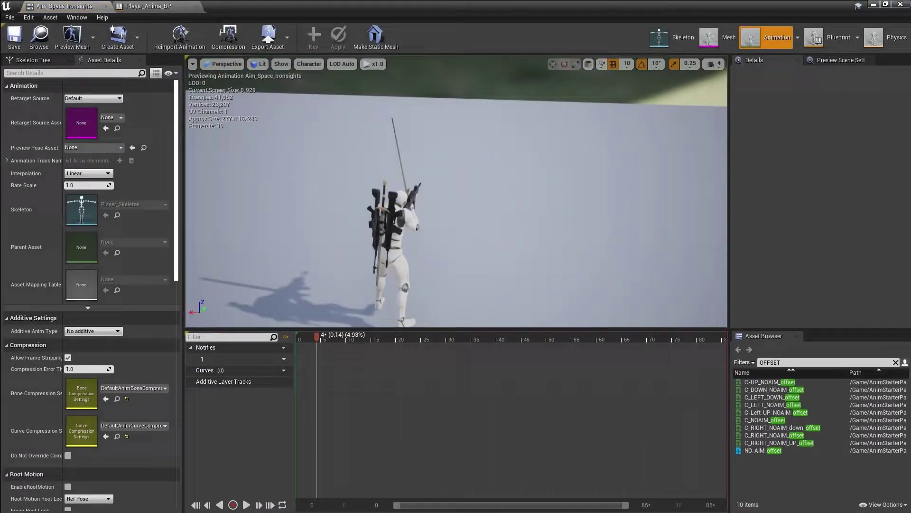
{"action": "left_click_drag", "start_coordinate": [378, 336], "coordinate": [290, 347]}
{"action": "right_click_drag", "start_coordinate": [427, 213], "coordinate": [351, 211]}
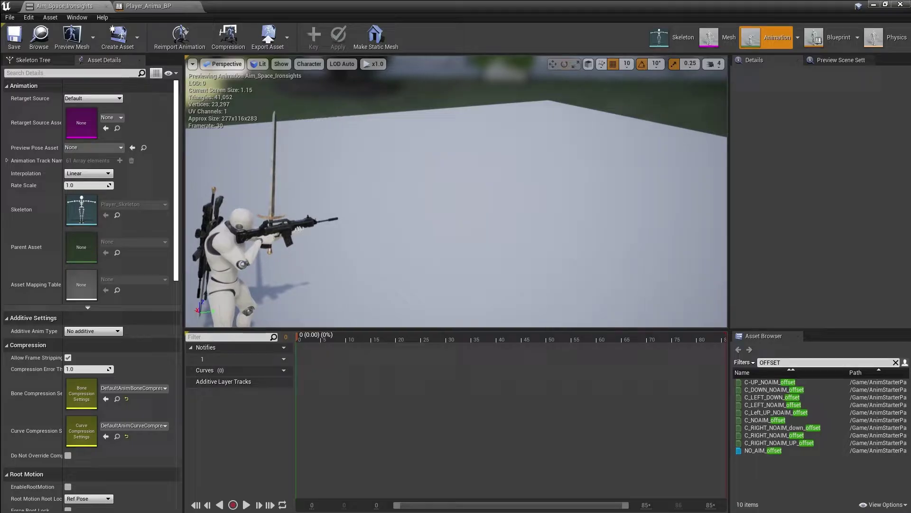
Clear the OFFSET search in the animation editor's asset list and shrink the editor to a floating window above the content folders.
{"action": "left_click", "coordinate": [896, 362]}
{"action": "right_click_drag", "start_coordinate": [446, 214], "coordinate": [351, 245]}
{"action": "left_click_drag", "start_coordinate": [428, 6], "coordinate": [383, 27]}
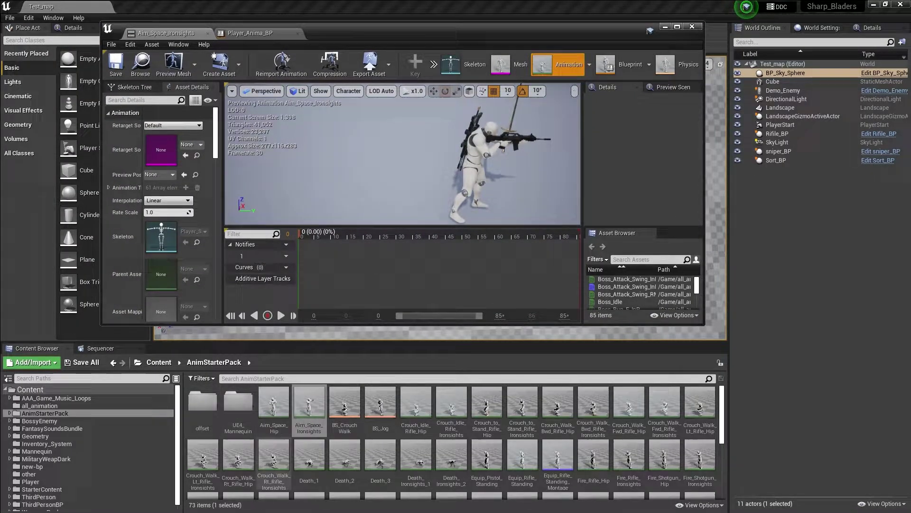
Create a folder named no_aimoFFSET inside the AnimStarterPack offset folder.
{"action": "double_click", "coordinate": [203, 401]}
{"action": "right_click", "coordinate": [398, 463]}
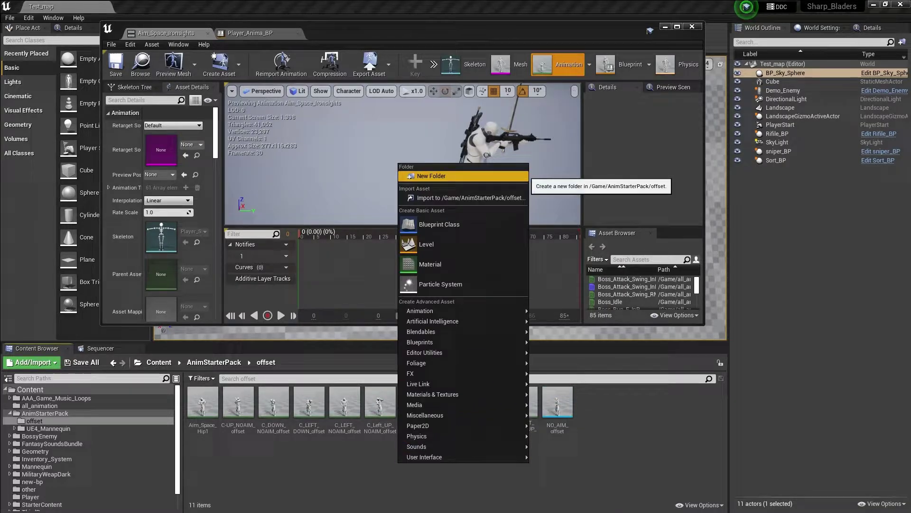
{"action": "left_click", "coordinate": [412, 175]}
{"action": "key", "text": "BackSpace"}
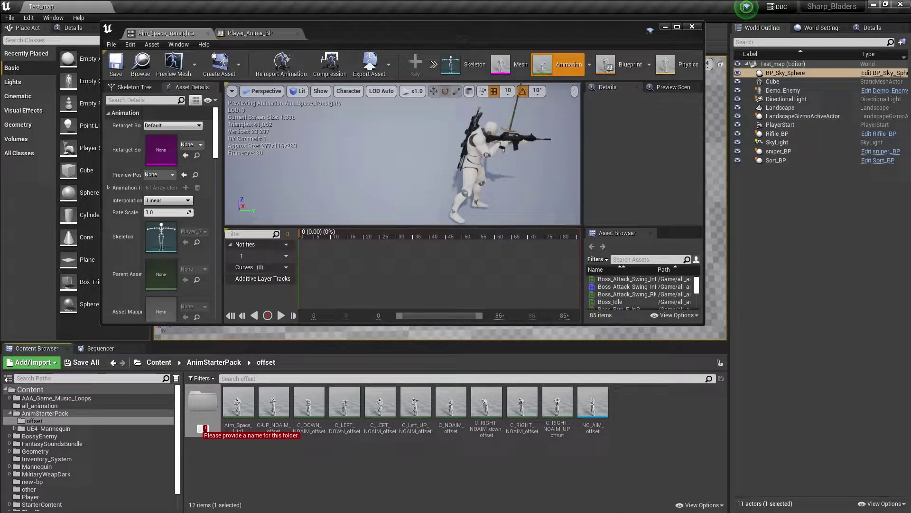
{"action": "type", "text": "n"}
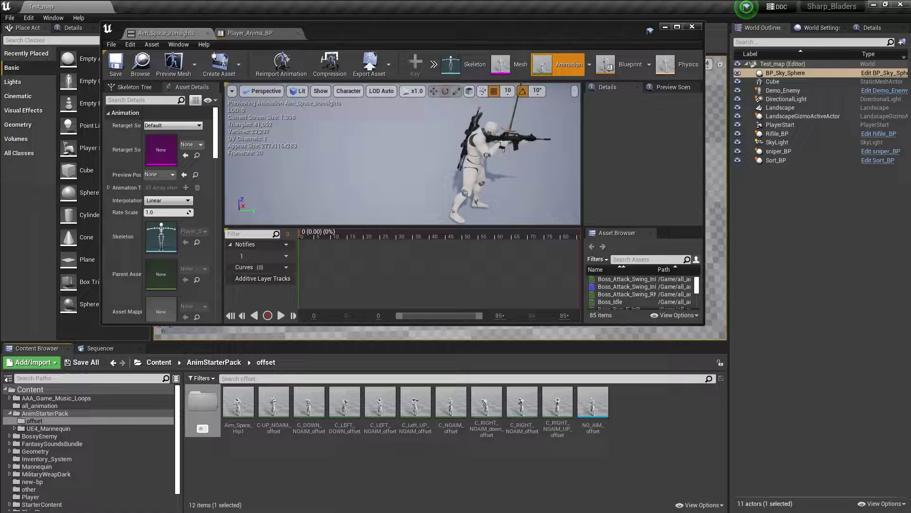
{"action": "type", "text": "o_aimoff"}
{"action": "key", "text": "BackSpace"}
{"action": "key", "text": "Return"}
{"action": "type", "text": "FSET"}
{"action": "key", "text": "Return"}
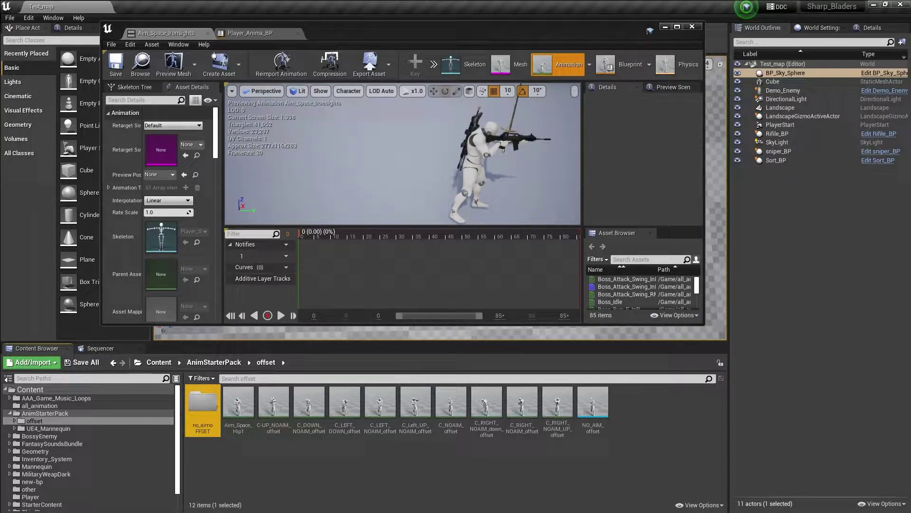
Move all existing assets in the offset folder, from Aim_Space_Hip1 through NO_AIM_offset, into the no_aimoFFSET folder.
{"action": "left_click", "coordinate": [239, 403]}
{"action": "left_click", "coordinate": [593, 403], "text": "shift"}
{"action": "left_click_drag", "start_coordinate": [593, 404], "coordinate": [202, 407]}
{"action": "left_click", "coordinate": [223, 420]}
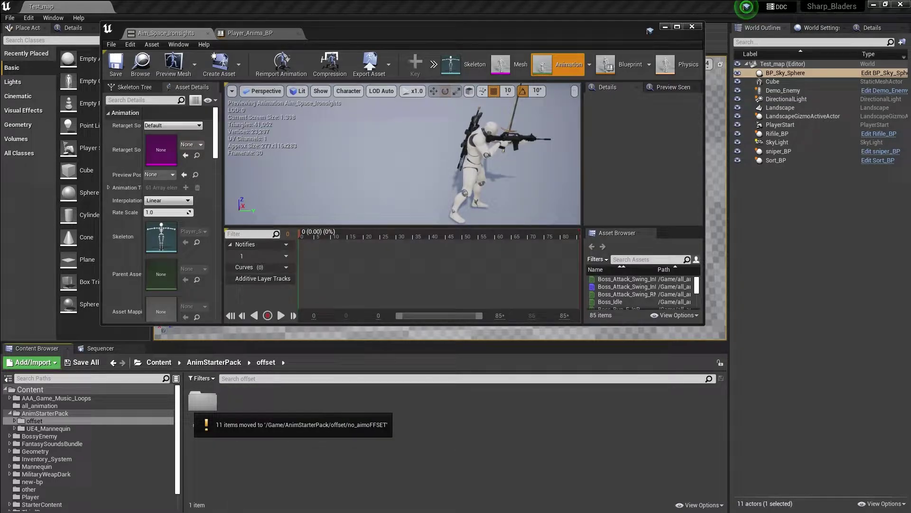
Duplicate Aim_Space_Ironsights in AnimStarterPack and move the copy into the offset folder.
{"action": "left_click", "coordinate": [214, 362]}
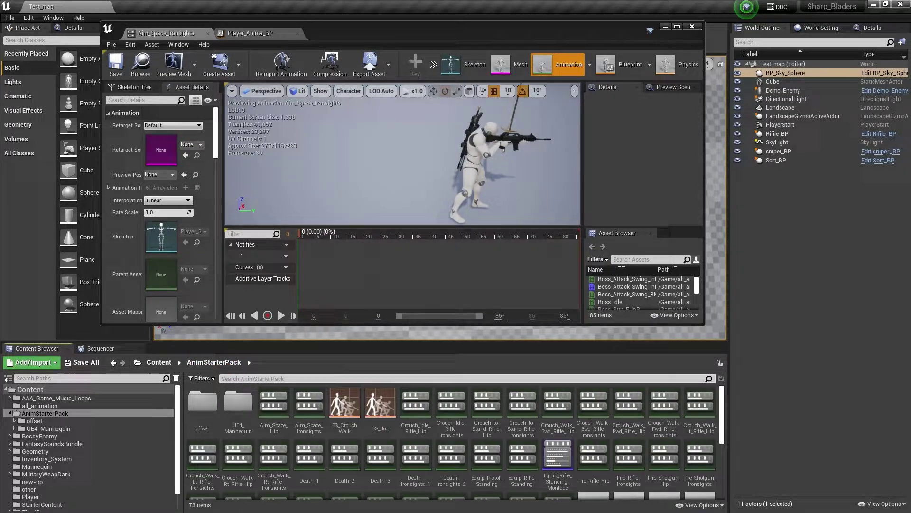
{"action": "right_click", "coordinate": [309, 404]}
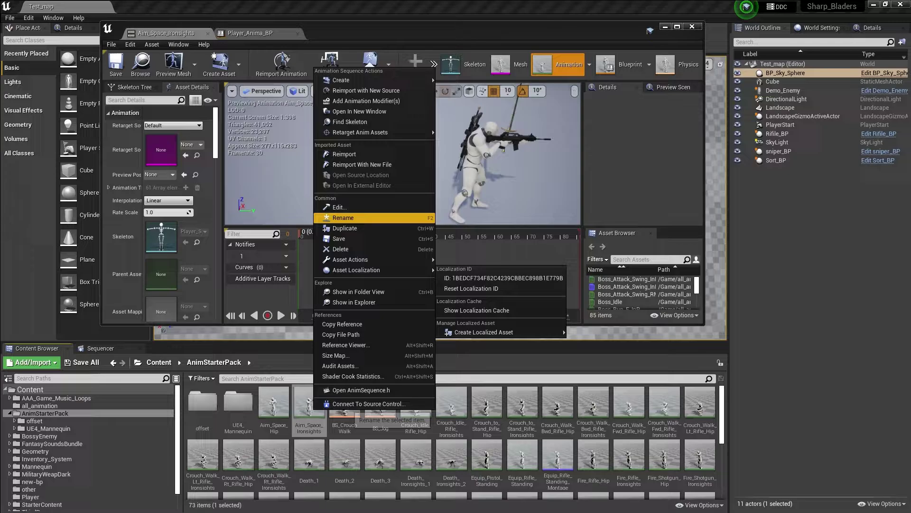
{"action": "left_click", "coordinate": [344, 227]}
{"action": "left_click_drag", "start_coordinate": [345, 406], "coordinate": [192, 409]}
{"action": "left_click", "coordinate": [211, 421]}
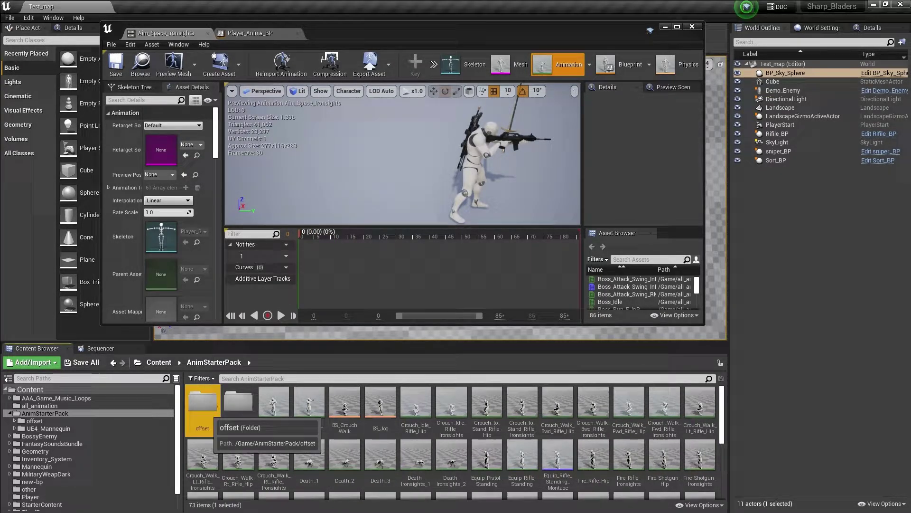
In the offset folder, duplicate Aim_Space_Ironsights1 and name the copy C-C-AIM_OFFSET.
{"action": "double_click", "coordinate": [203, 402]}
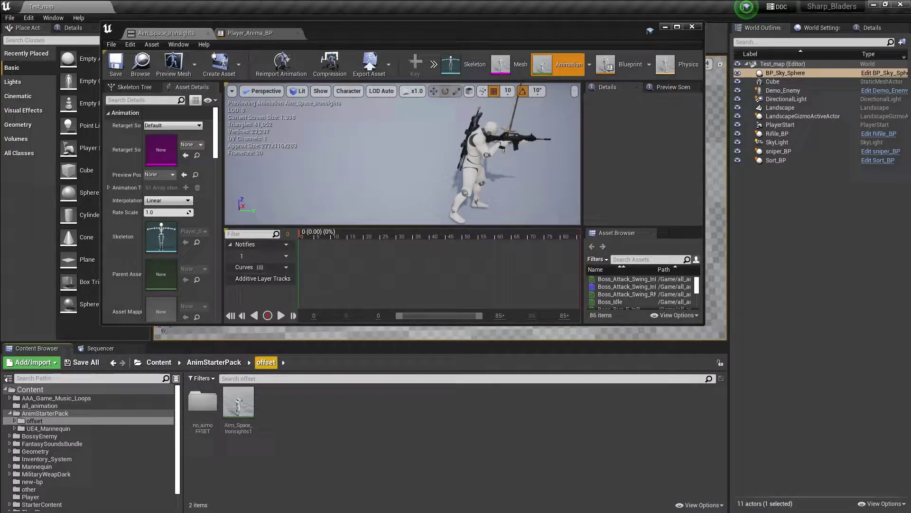
{"action": "right_click", "coordinate": [273, 411]}
{"action": "left_click", "coordinate": [239, 418]}
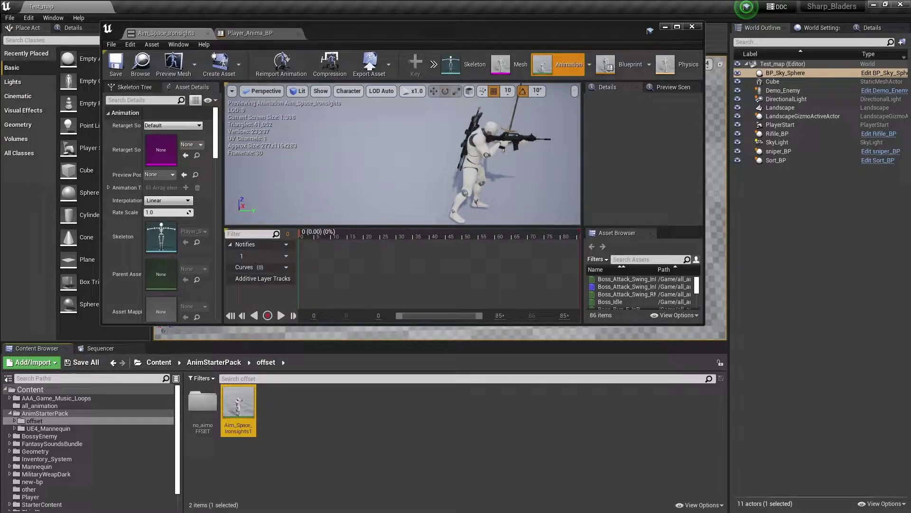
{"action": "key", "text": "ctrl+w"}
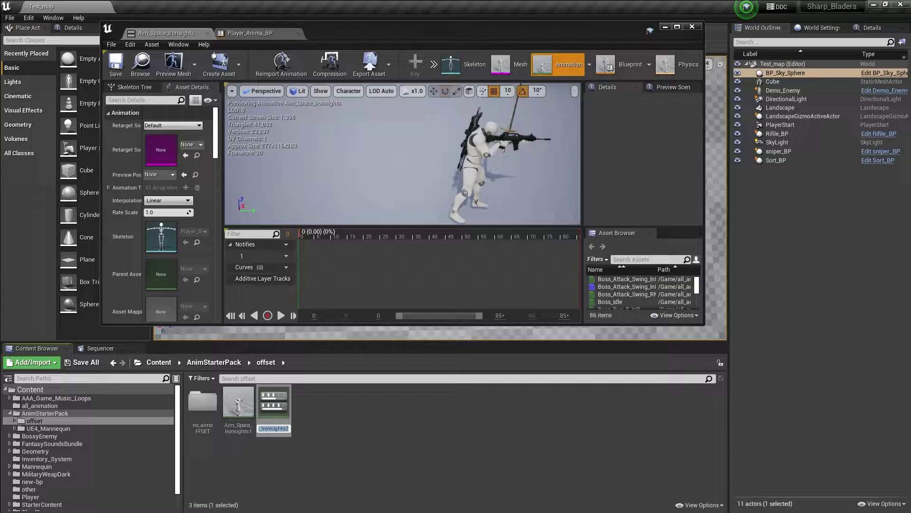
{"action": "key", "text": "BackSpace"}
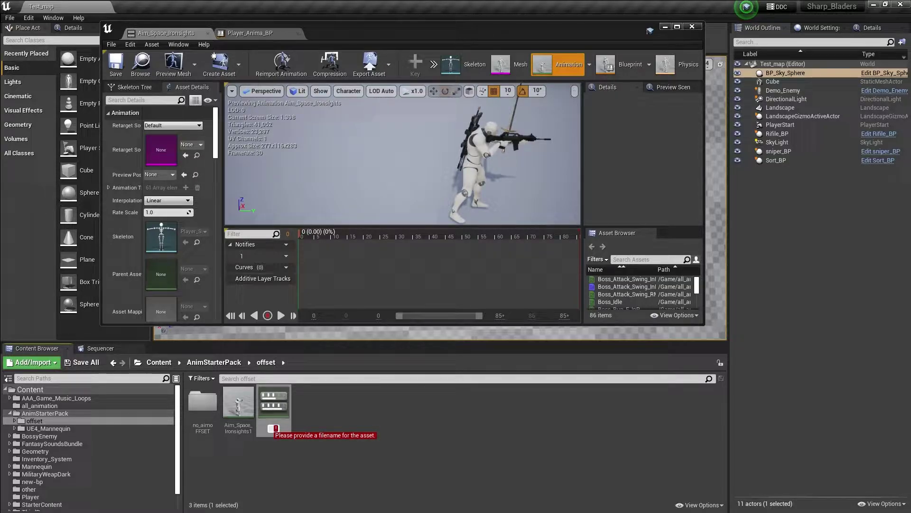
{"action": "type", "text": "C"}
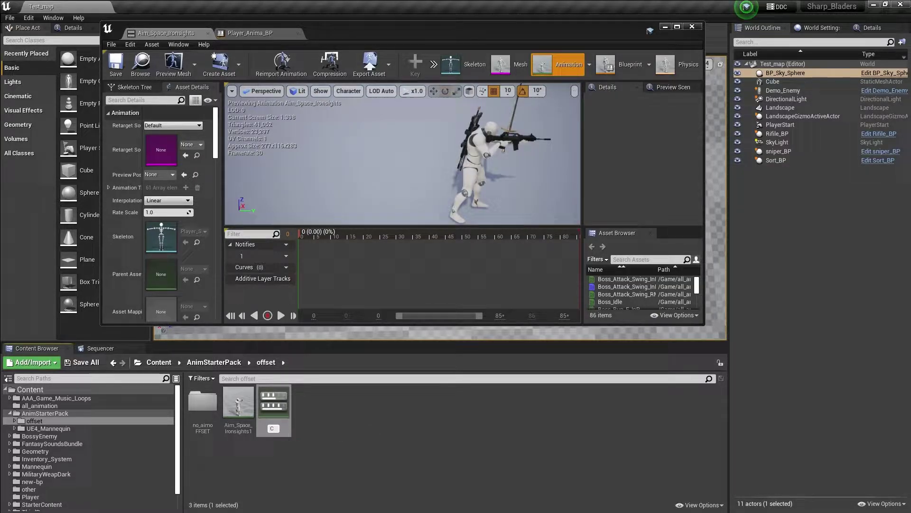
{"action": "type", "text": "-C_"}
{"action": "type", "text": "-AIM"}
{"action": "type", "text": "_"}
{"action": "type", "text": "OFFSET"}
{"action": "key", "text": "Return"}
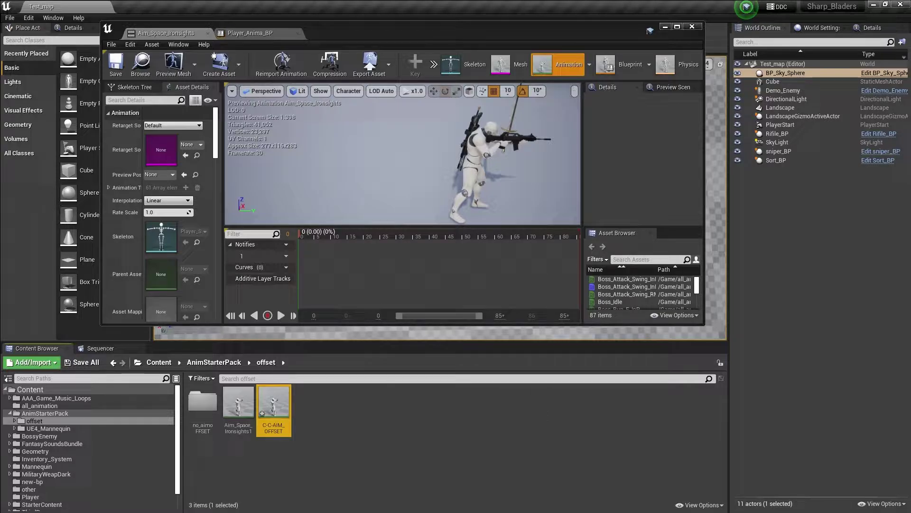
Duplicate Aim_Space_Ironsights1 again and name the copy C-UP-AIM-OFFSET.
{"action": "left_click", "coordinate": [237, 411]}
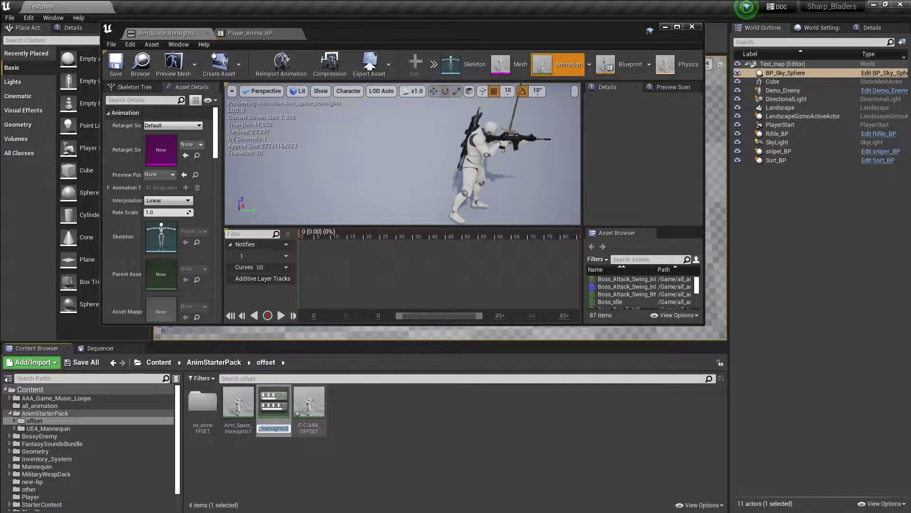
{"action": "key", "text": "BackSpace"}
{"action": "type", "text": "V"}
{"action": "type", "text": "-"}
{"action": "type", "text": "UP"}
{"action": "type", "text": "-AIM"}
{"action": "type", "text": "-OFFSE"}
{"action": "type", "text": "T"}
{"action": "key", "text": "Return"}
Make another duplicate of Aim_Space_Ironsights1 and name it C-DOWN-AIM-OFFSET.
{"action": "left_click", "coordinate": [218, 408]}
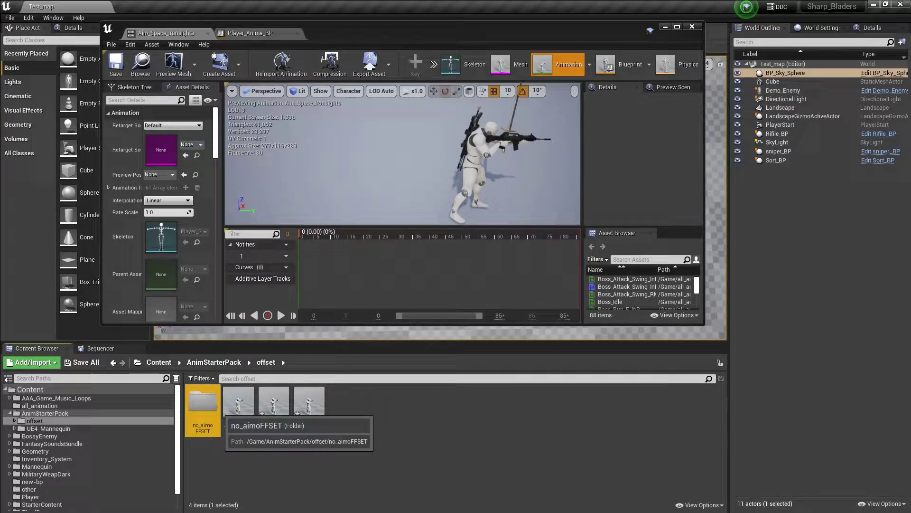
{"action": "left_click", "coordinate": [238, 401]}
{"action": "key", "text": "ctrl+w"}
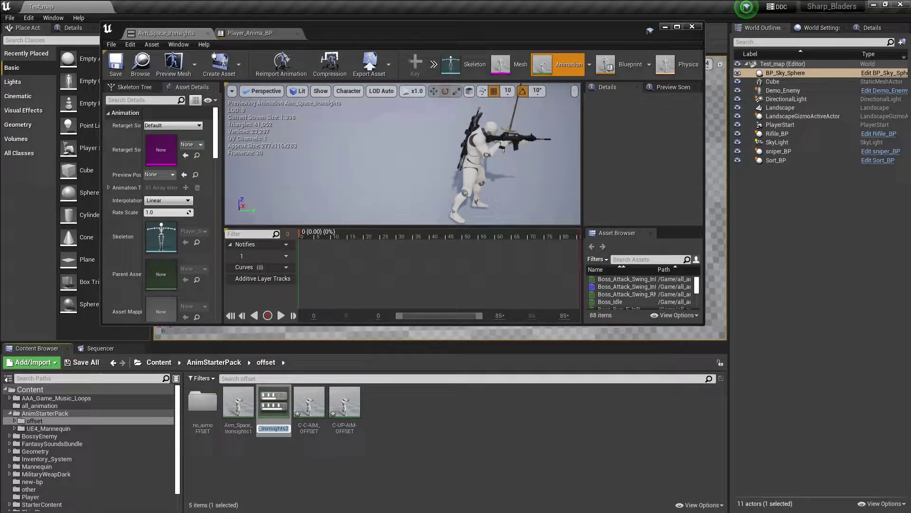
{"action": "type", "text": "C"}
{"action": "type", "text": "-D"}
{"action": "type", "text": "OWN"}
{"action": "type", "text": "-"}
{"action": "type", "text": "AIM"}
{"action": "type", "text": "-"}
{"action": "type", "text": "OFFSET"}
{"action": "key", "text": "Return"}
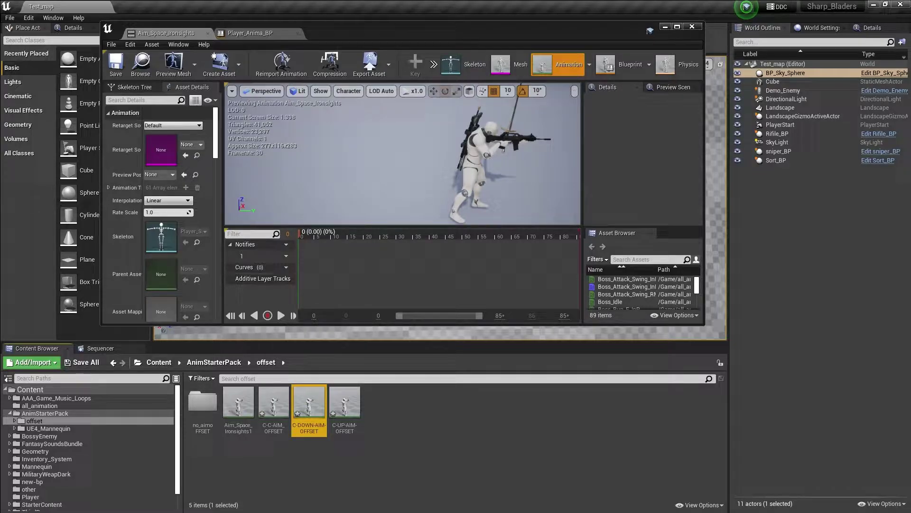
Duplicate Aim_Space_Ironsights1 in the offset folder and name the copy C-LEFT-AIM-OFFSET.
{"action": "left_click", "coordinate": [247, 409]}
{"action": "key", "text": "ctrl+w"}
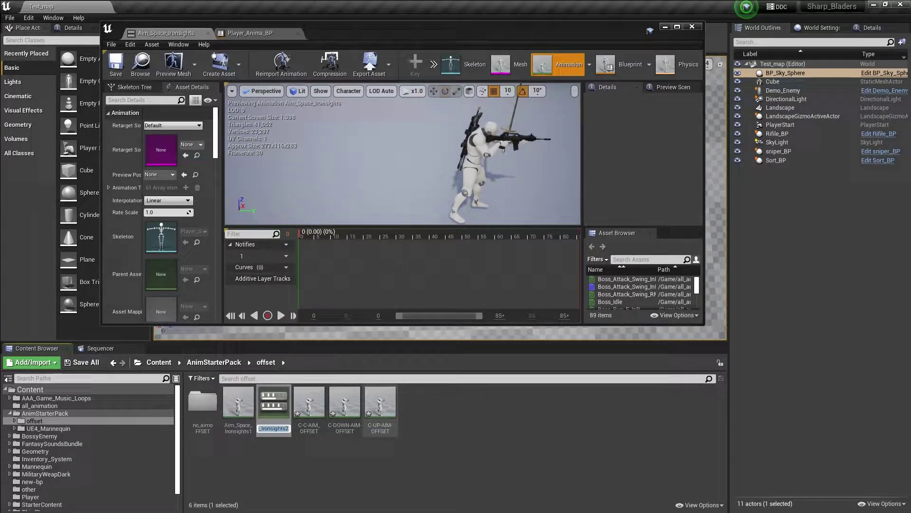
{"action": "key", "text": "BackSpace"}
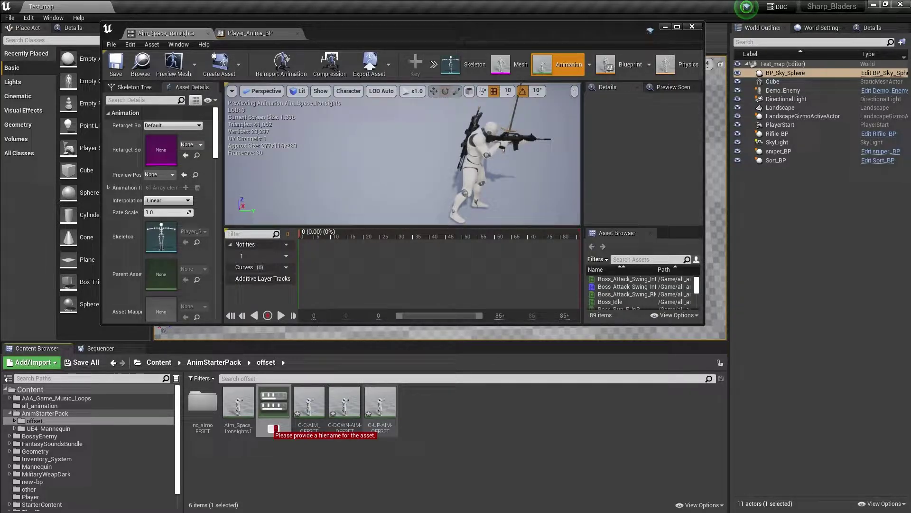
{"action": "type", "text": "CV"}
{"action": "key", "text": "BackSpace"}
{"action": "type", "text": "-"}
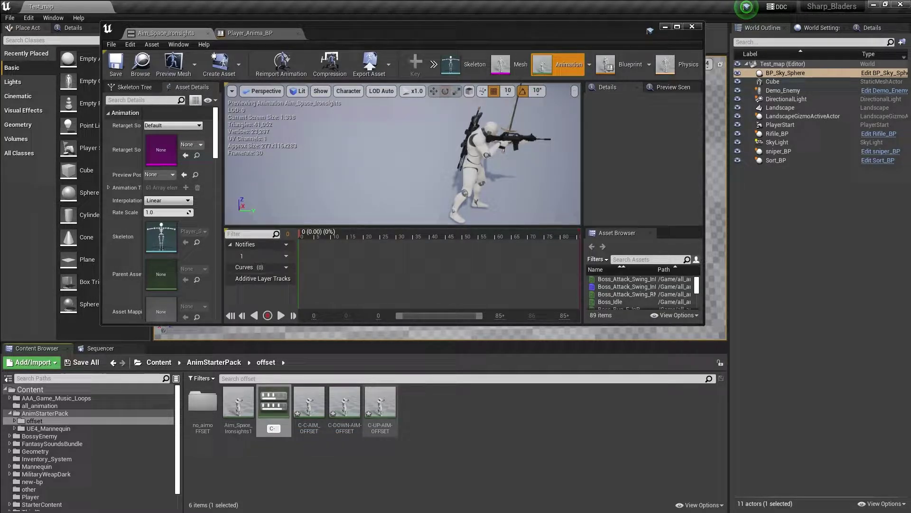
{"action": "type", "text": "LEFT-AIM"}
{"action": "type", "text": "-OFFSET"}
{"action": "key", "text": "Return"}
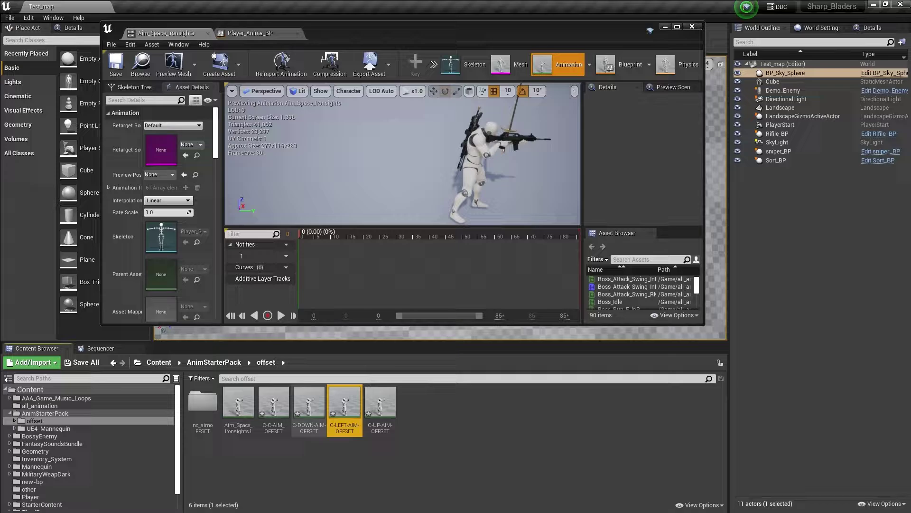
Create another duplicate of Aim_Space_Ironsights1 and name it C-LEFT-UP-AIM-OFFSET.
{"action": "left_click", "coordinate": [238, 403]}
{"action": "key", "text": "ctrl+w"}
{"action": "type", "text": "C"}
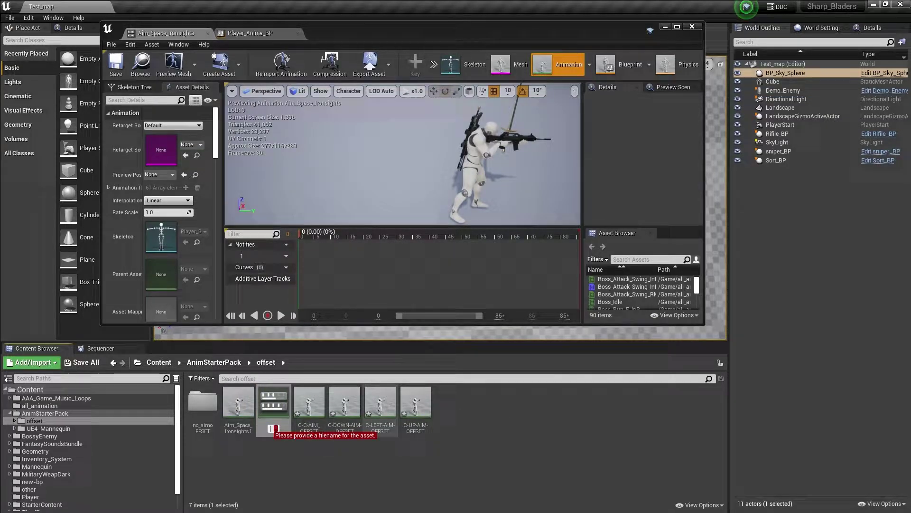
{"action": "type", "text": "-"}
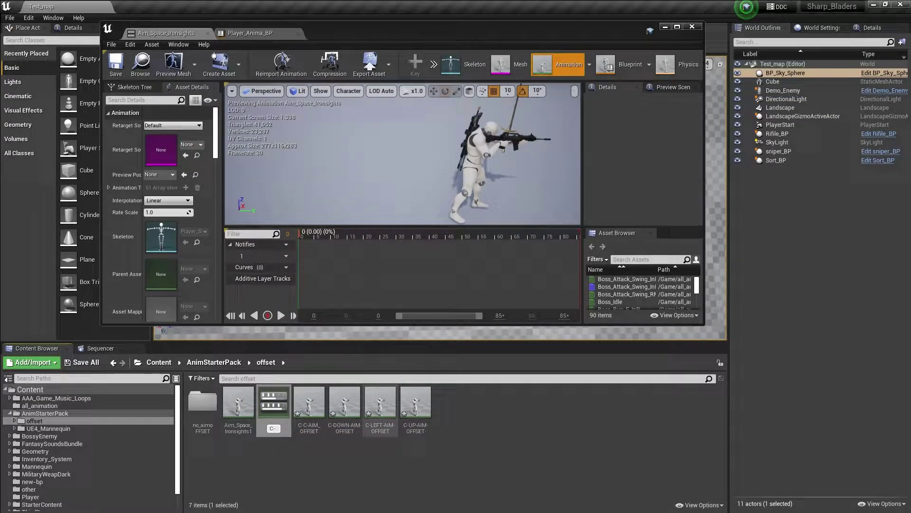
{"action": "type", "text": ";EFT-"}
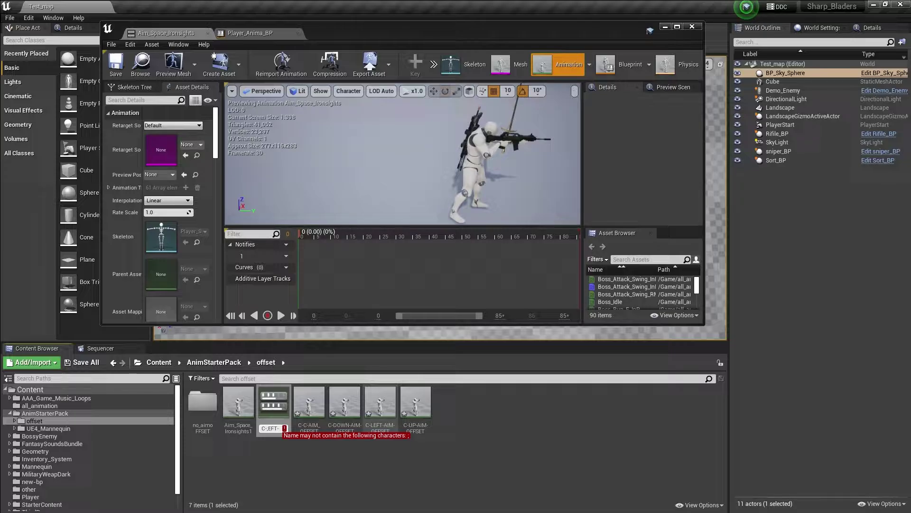
{"action": "type", "text": "UP-"}
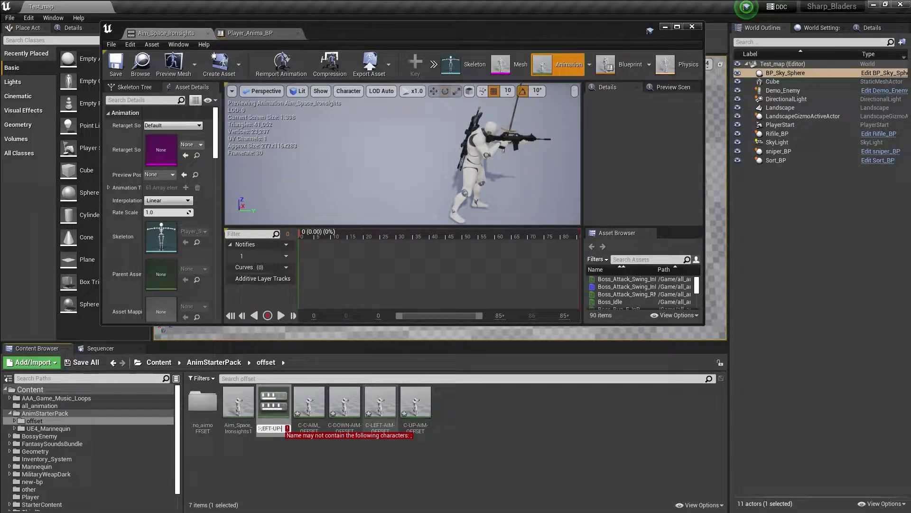
{"action": "type", "text": "AIO,"}
{"action": "key", "text": "BackSpace"}
{"action": "key", "text": "BackSpace"}
{"action": "key", "text": "Left"}
{"action": "key", "text": "Left"}
{"action": "key", "text": "Left"}
{"action": "key", "text": "Left"}
{"action": "key", "text": "Left"}
{"action": "type", "text": "="}
{"action": "key", "text": "BackSpace"}
{"action": "key", "text": "BackSpace"}
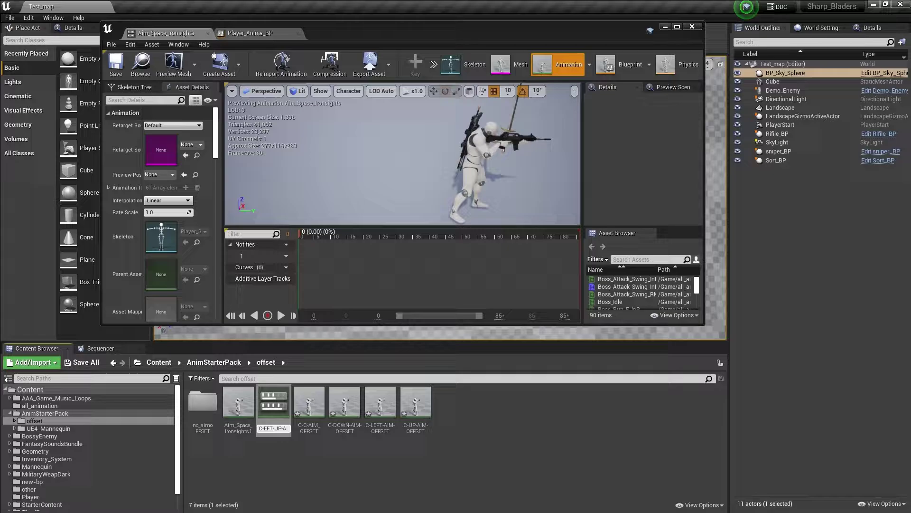
{"action": "type", "text": "L"}
{"action": "key", "text": "Return"}
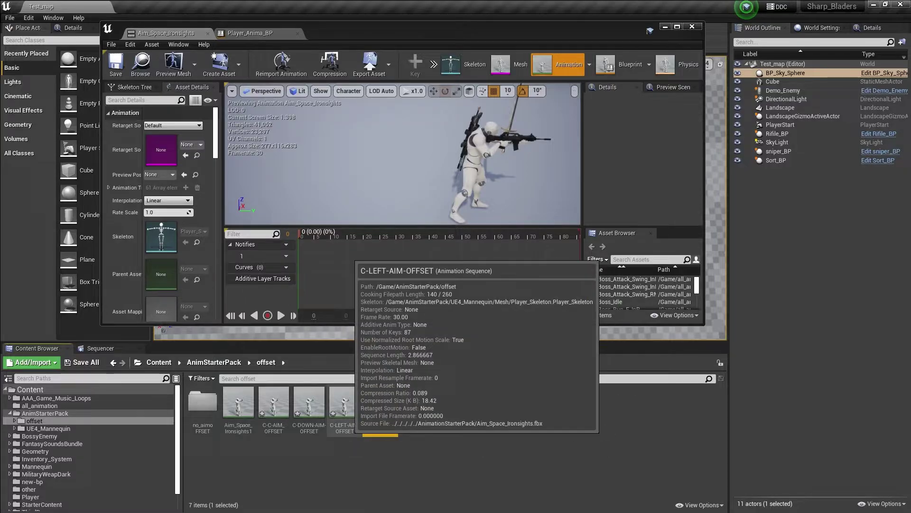
Duplicate Aim_Space_Ironsights1 once more and name the copy C-LEFT-AIM-DOWN-OFFSET.
{"action": "mouse_move", "coordinate": [416, 403]}
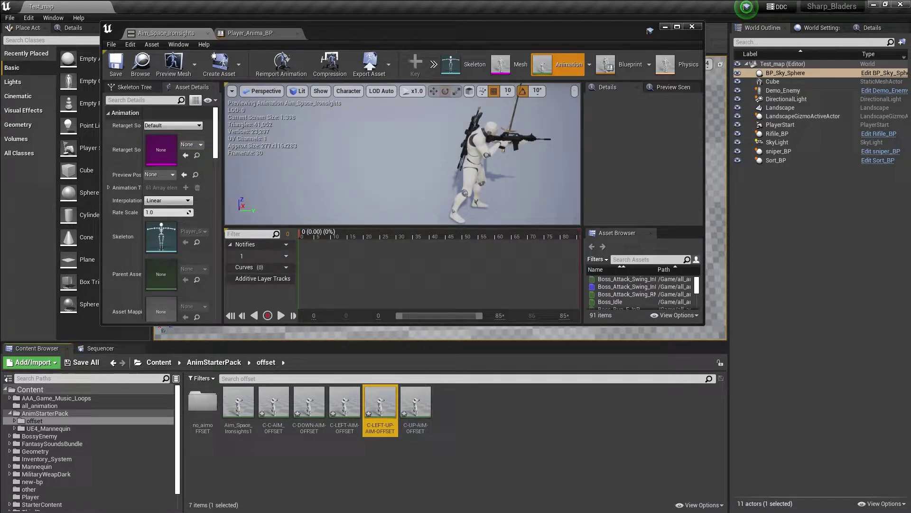
{"action": "left_click", "coordinate": [238, 403]}
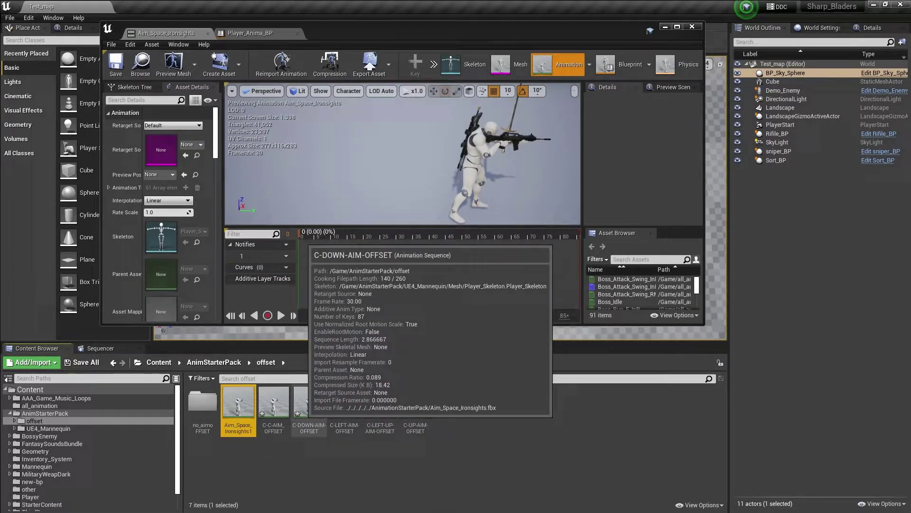
{"action": "key", "text": "ctrl+w"}
{"action": "key", "text": "BackSpace"}
{"action": "type", "text": "C"}
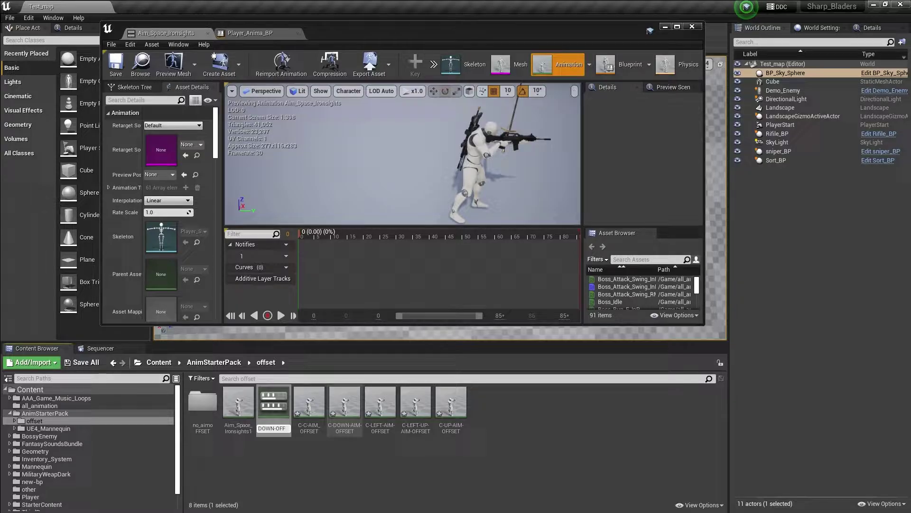
{"action": "key", "text": "Return"}
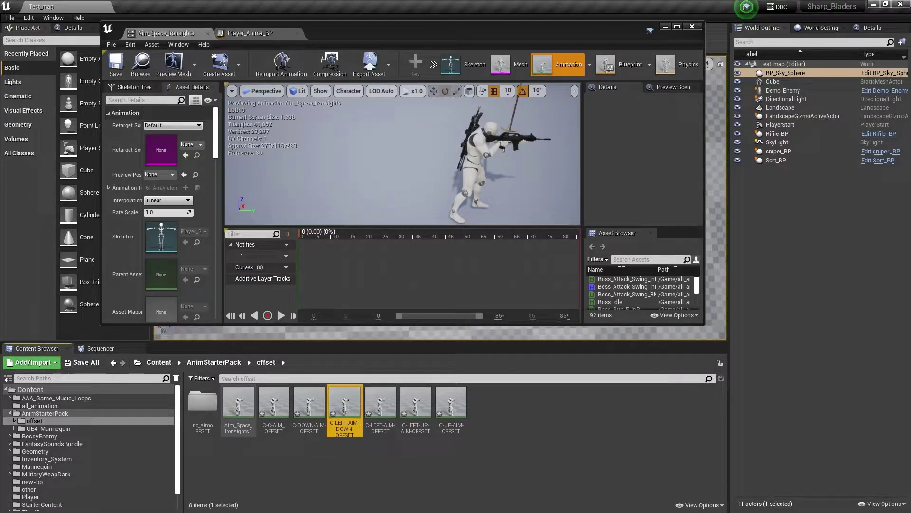
Make a duplicate of Aim_Space_Ironsights1 named C-RIGHT-AIM-OFFSET for the right-facing aim pose.
{"action": "left_click", "coordinate": [238, 406]}
{"action": "key", "text": "ctrl+w"}
{"action": "type", "text": "C"}
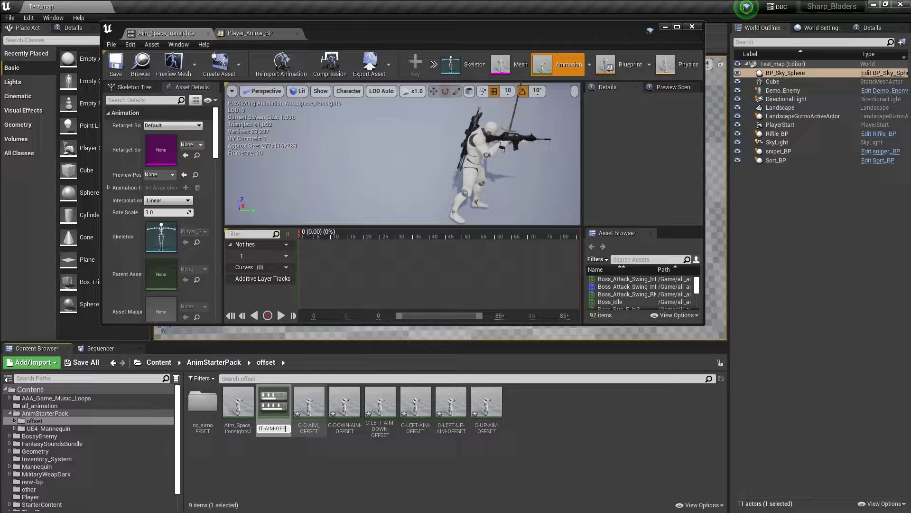
{"action": "type", "text": "-RIGHT-AIM-OFFSET"}
{"action": "key", "text": "Return"}
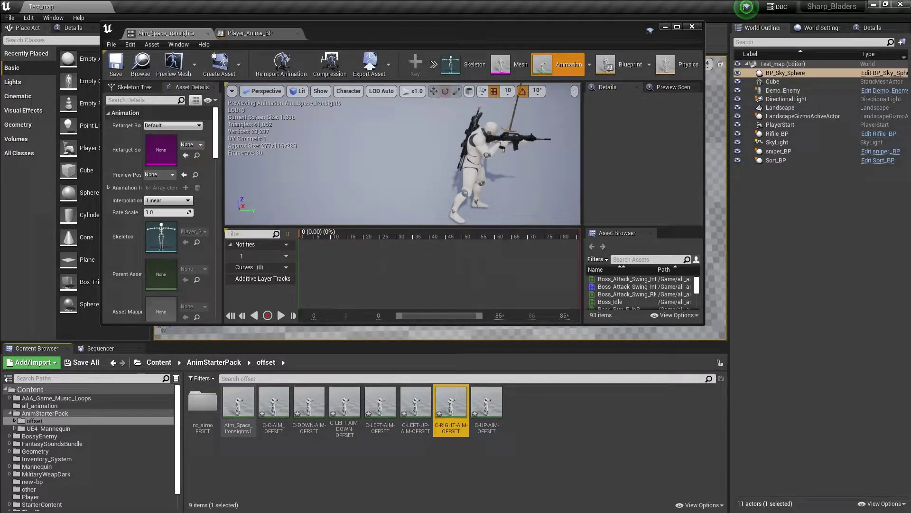
Duplicate Aim_Space_Ironsights1 for the upper-right aim pose and name the copy C-RIGHT-UP-AIM-OFFSET.
{"action": "left_click", "coordinate": [243, 413]}
{"action": "key", "text": "ctrl+w"}
{"action": "type", "text": "VC"}
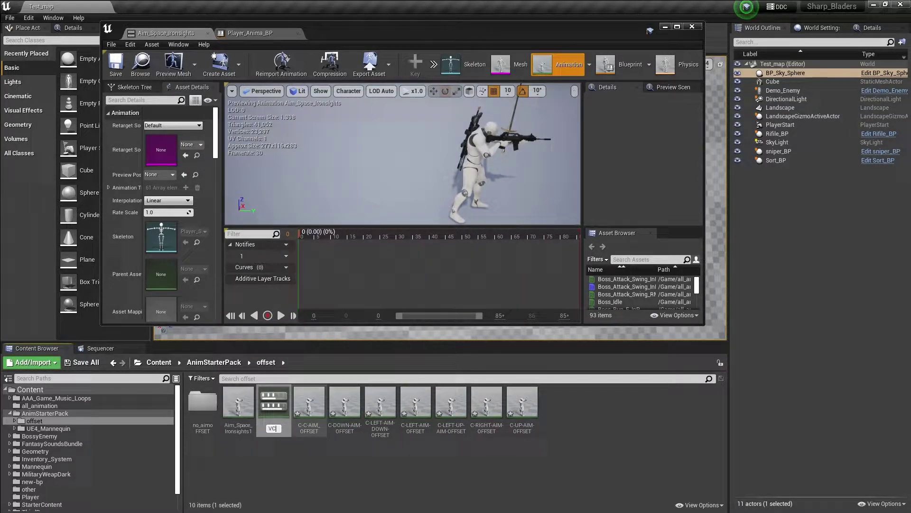
{"action": "key", "text": "BackSpace"}
{"action": "key", "text": "BackSpace"}
{"action": "type", "text": "C-RIGHT="}
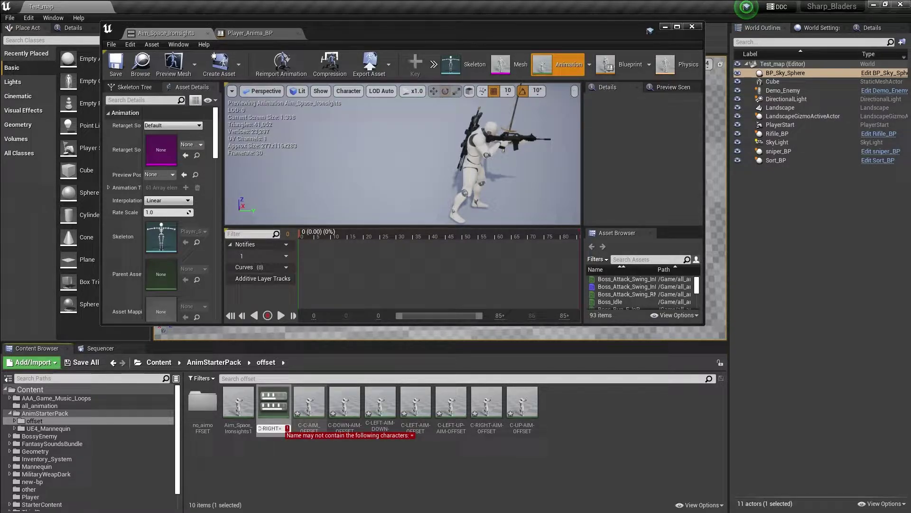
{"action": "key", "text": "BackSpace"}
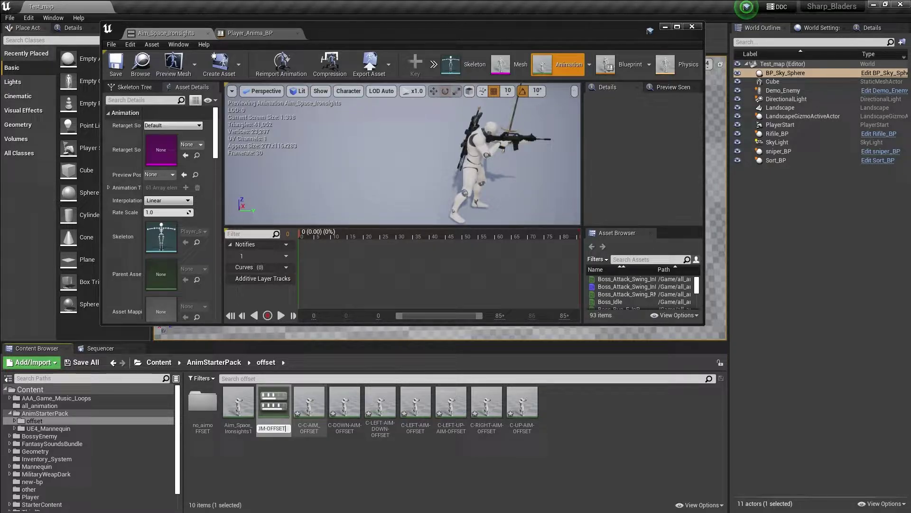
{"action": "key", "text": "Return"}
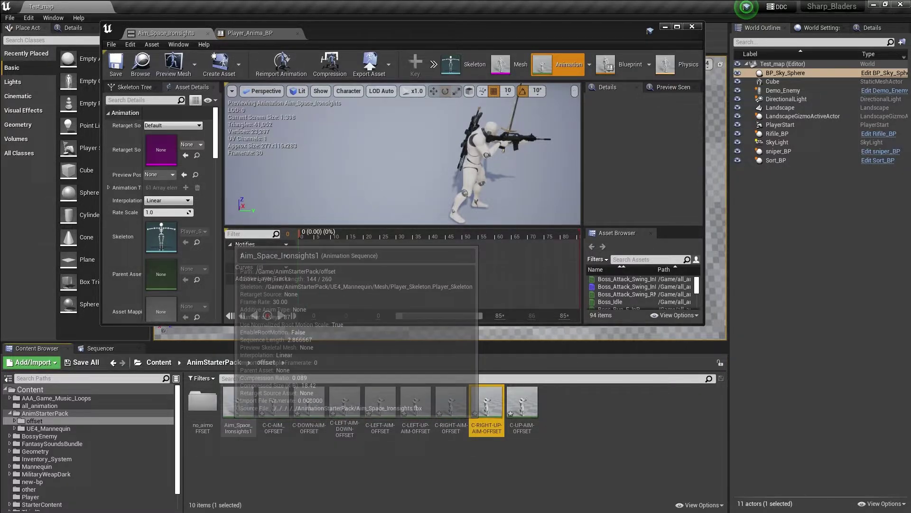
Duplicate Aim_Space_Ironsights1 for the lower-right aim pose and name the copy C-RIGHT-DOWN-AIM-OFFSET.
{"action": "left_click", "coordinate": [244, 412]}
{"action": "key", "text": "ctrl+w"}
{"action": "type", "text": "C-"}
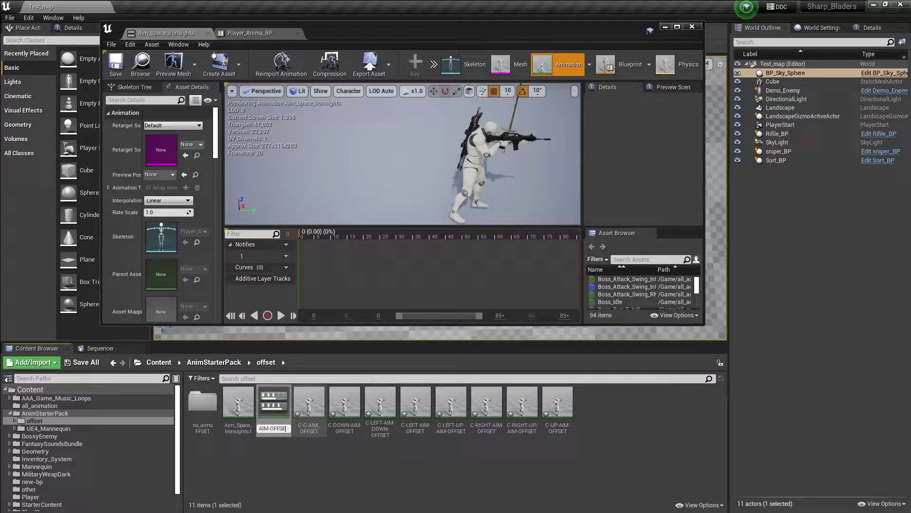
{"action": "key", "text": "Return"}
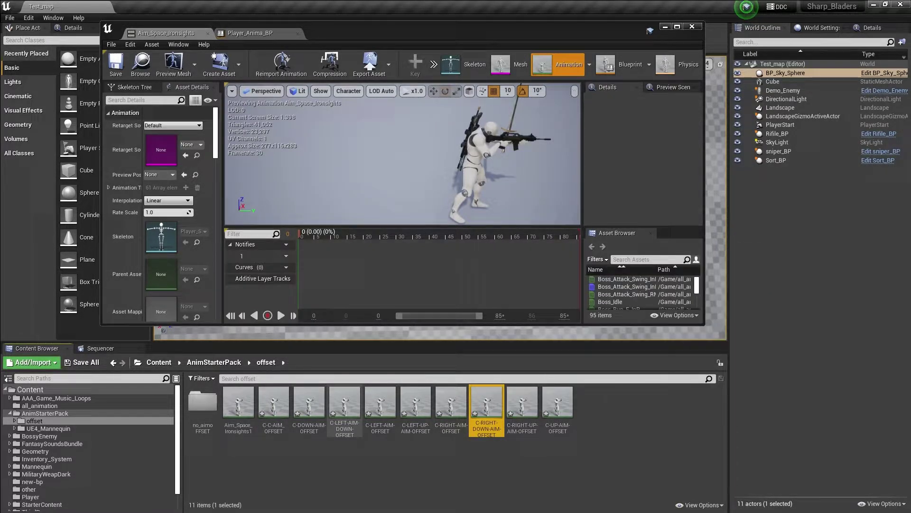
Go through the directional copies in the offset folder one by one to check their names.
{"action": "left_click", "coordinate": [282, 406]}
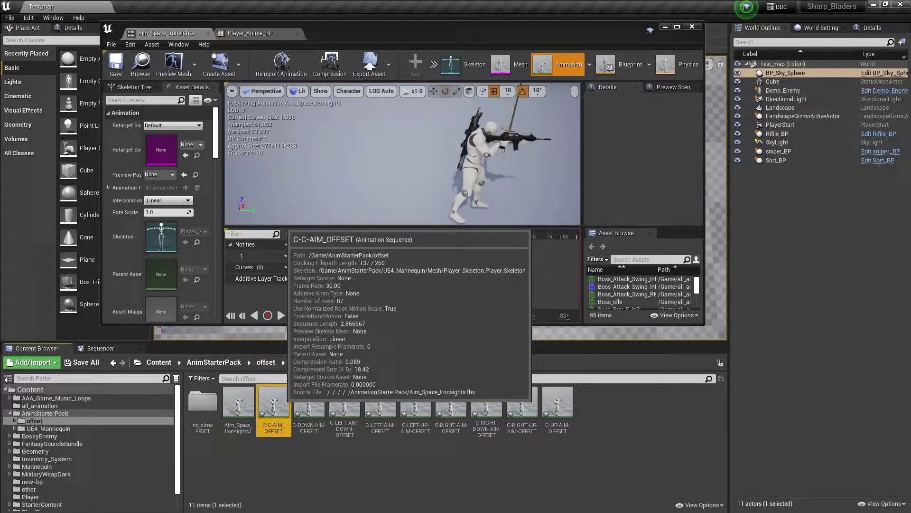
{"action": "left_click", "coordinate": [309, 405]}
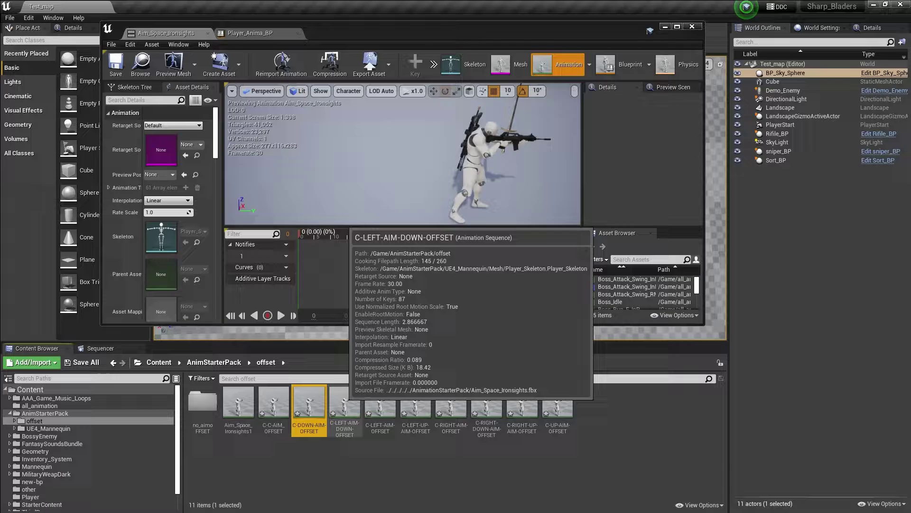
{"action": "key", "text": "Right"}
{"action": "key", "text": "Right"}
{"action": "key", "text": "Right"}
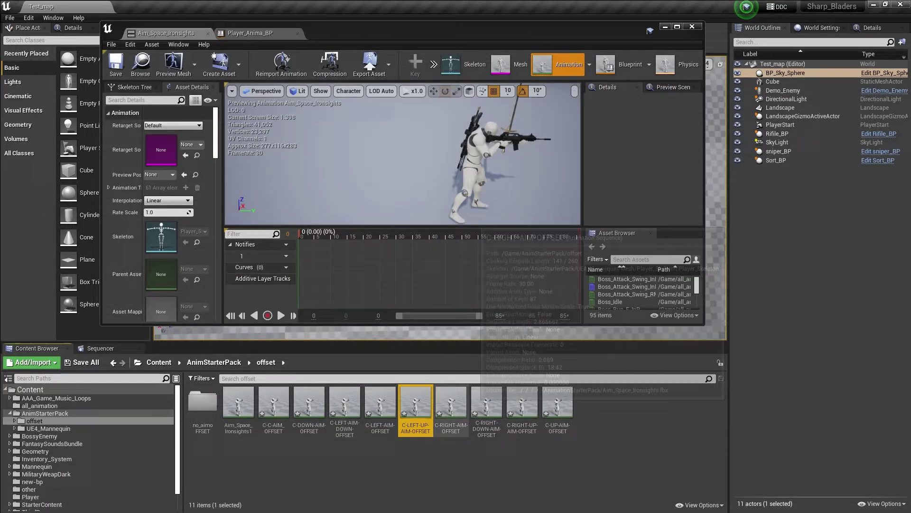
{"action": "key", "text": "Right"}
{"action": "key", "text": "Right"}
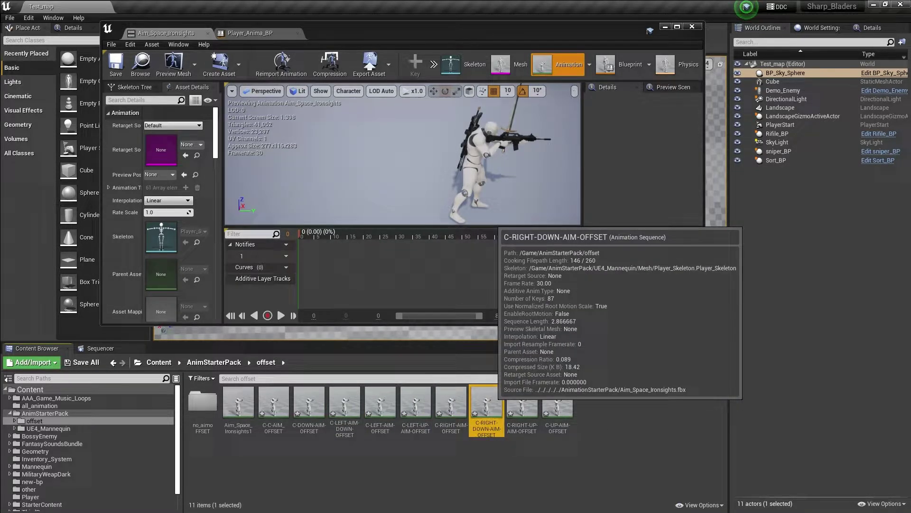
{"action": "key", "text": "Right"}
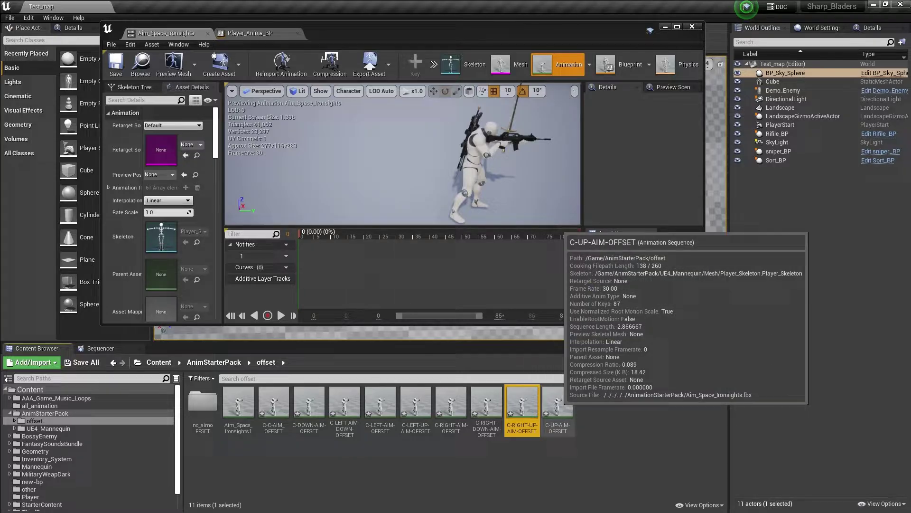
{"action": "key", "text": "Right"}
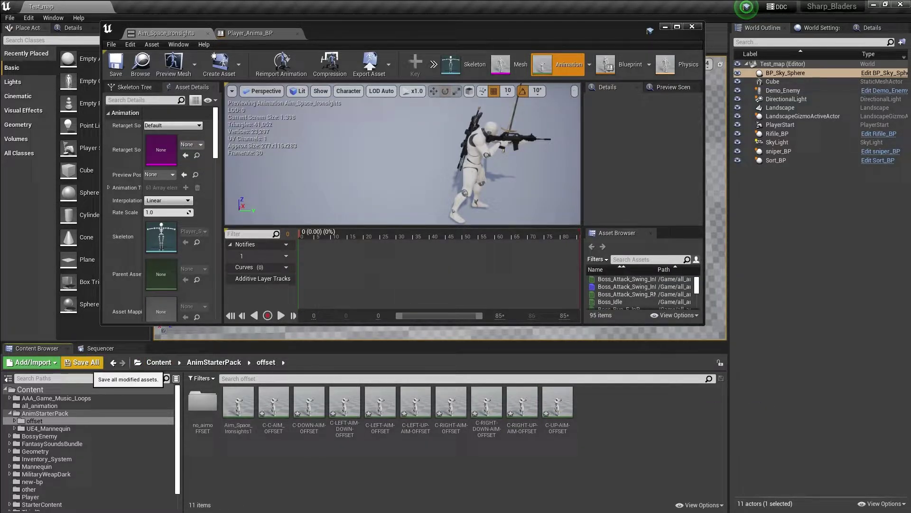
Save all modified assets and open the C-C-AIM_OFFSET animation for editing.
{"action": "left_click", "coordinate": [81, 363]}
{"action": "left_click", "coordinate": [541, 349]}
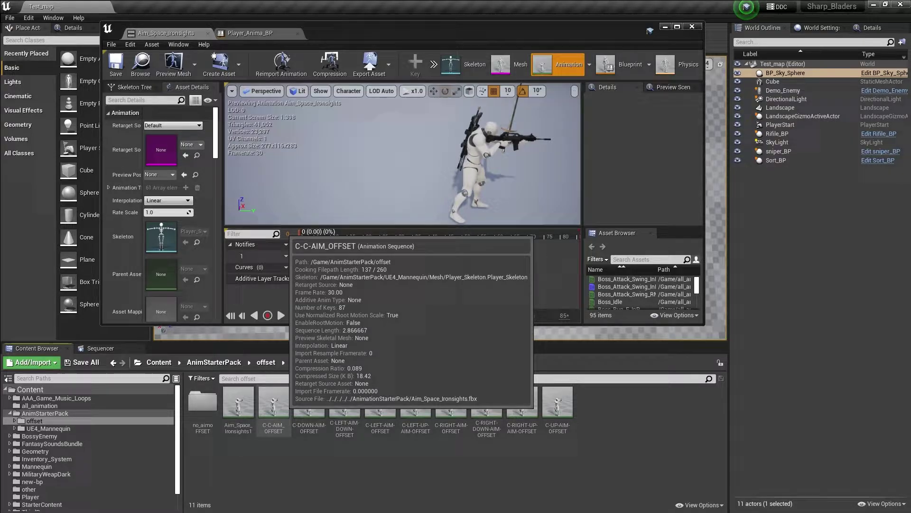
{"action": "double_click", "coordinate": [274, 403]}
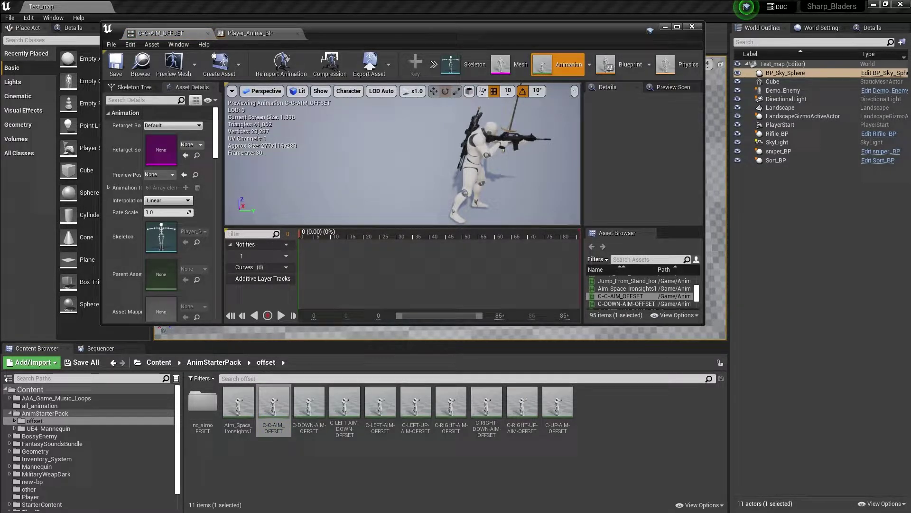
At the start of the C-C-AIM_OFFSET timeline, remove frame 0 to frame 1 and save the animation.
{"action": "left_click_drag", "start_coordinate": [310, 233], "coordinate": [341, 234]}
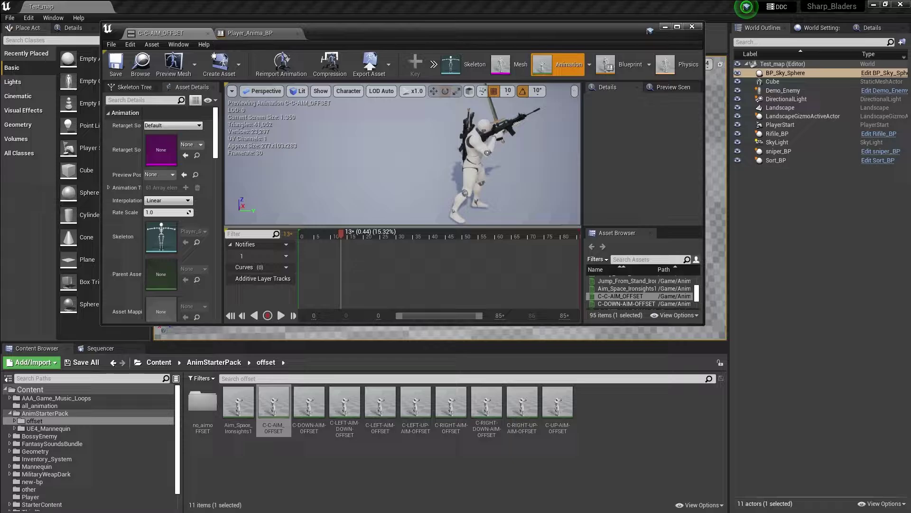
{"action": "mouse_move", "coordinate": [404, 156]}
{"action": "right_mouse_down"}
{"action": "mouse_move", "coordinate": [332, 142]}
{"action": "mouse_move", "coordinate": [410, 164]}
{"action": "right_mouse_up"}
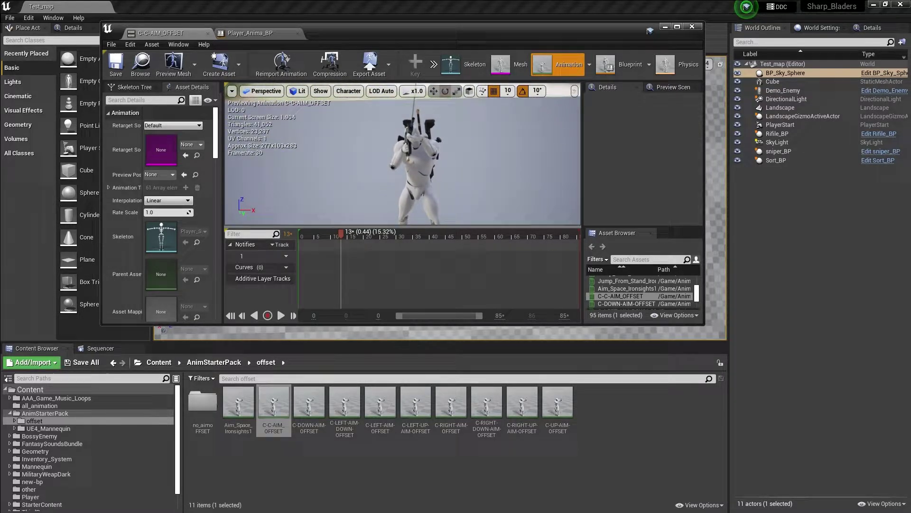
{"action": "left_click_drag", "start_coordinate": [341, 234], "coordinate": [298, 233]}
{"action": "right_click_drag", "start_coordinate": [403, 164], "coordinate": [389, 142]}
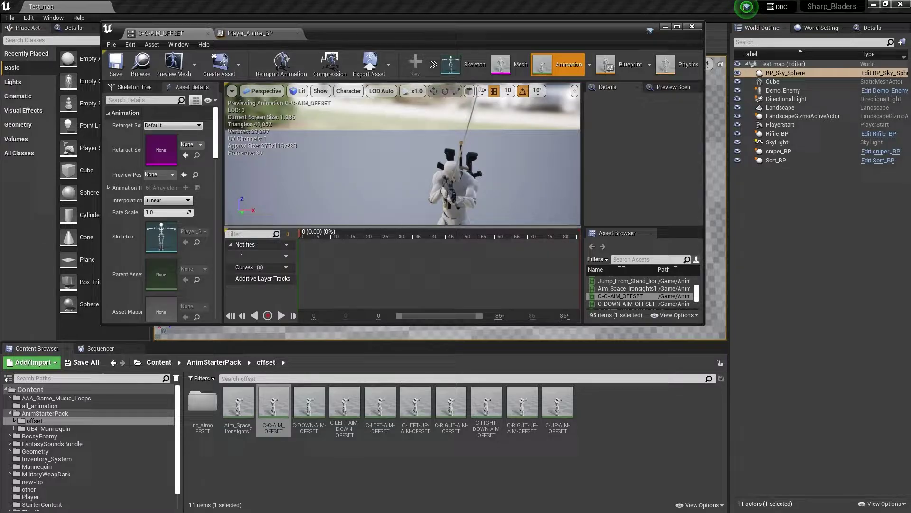
{"action": "right_click", "coordinate": [299, 235]}
{"action": "key", "text": "Escape"}
{"action": "right_click", "coordinate": [303, 232]}
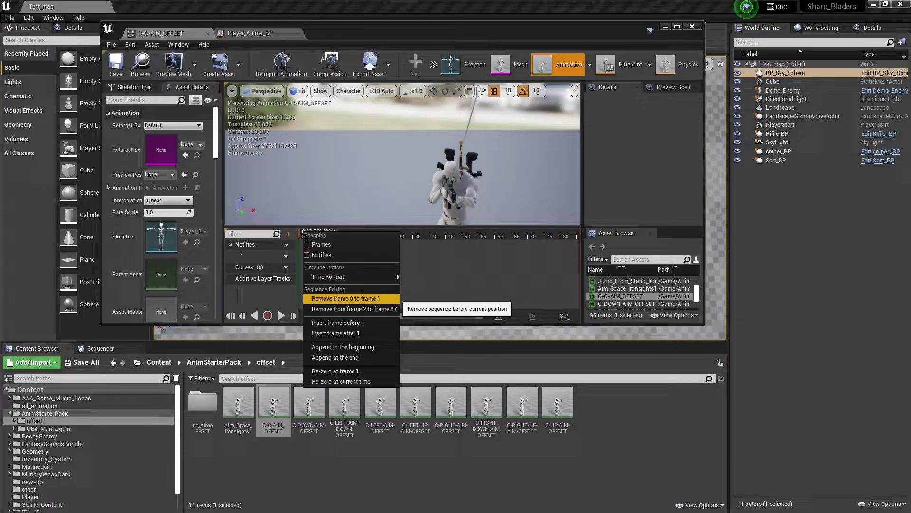
{"action": "left_click", "coordinate": [346, 298]}
{"action": "left_click", "coordinate": [116, 65]}
{"action": "left_click", "coordinate": [274, 409]}
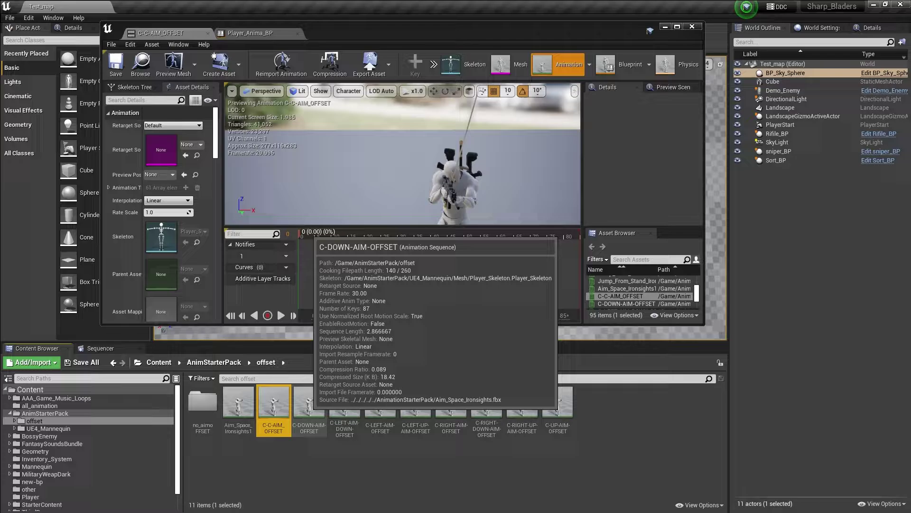
Trim C-DOWN-AIM-OFFSET to its single pose near frame 20 by removing the frames before and after it, and save the animation.
{"action": "double_click", "coordinate": [309, 403]}
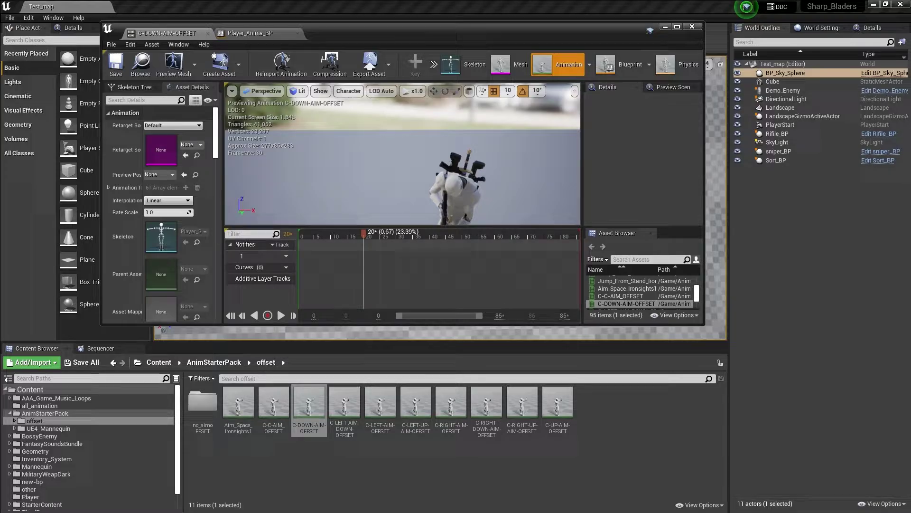
{"action": "right_click", "coordinate": [363, 233]}
{"action": "left_click", "coordinate": [408, 302]}
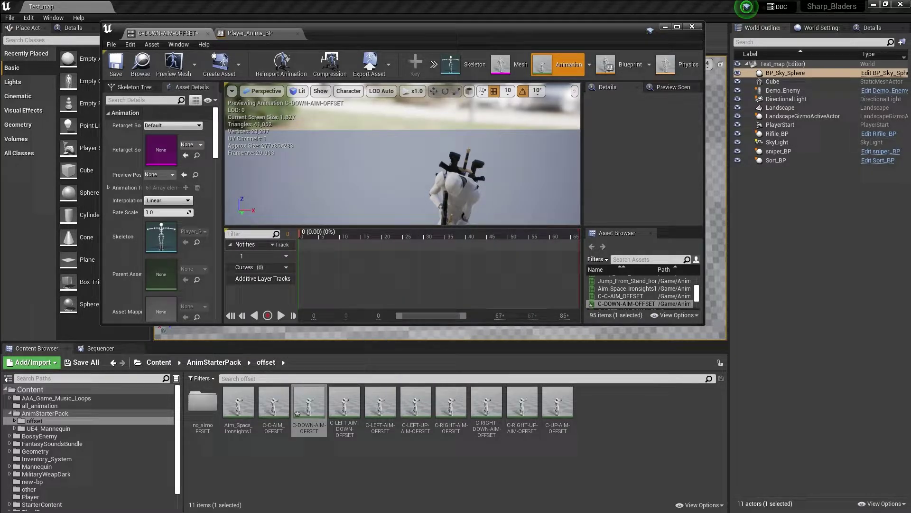
{"action": "right_click", "coordinate": [302, 233]}
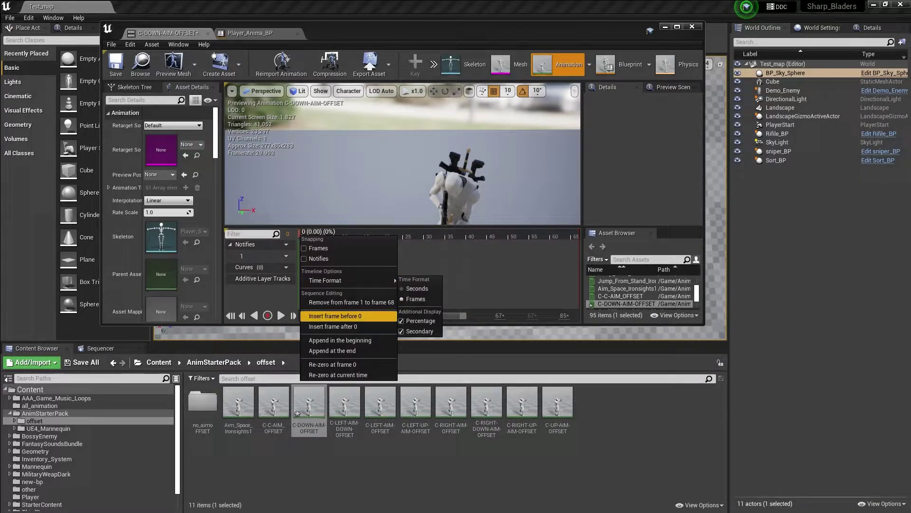
{"action": "left_click", "coordinate": [341, 302]}
{"action": "left_click", "coordinate": [115, 64]}
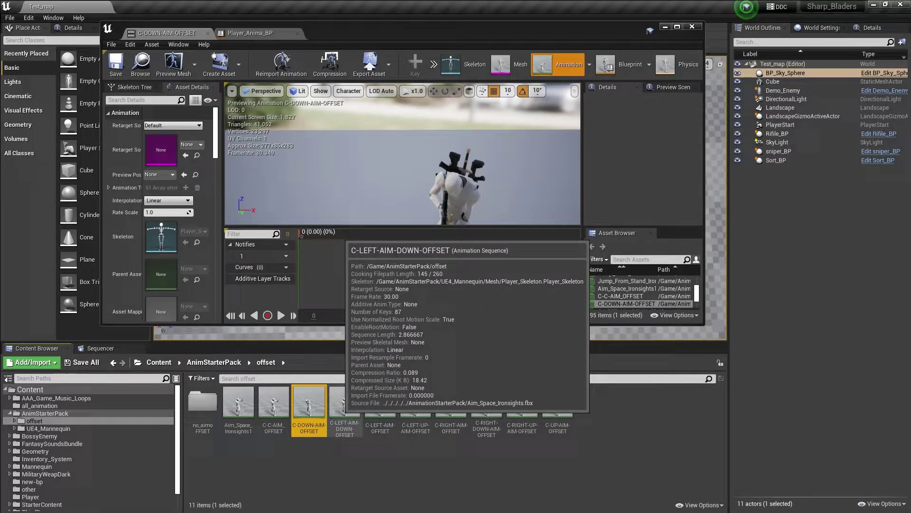
Trim C-LEFT-AIM-DOWN-OFFSET to its single pose near frame 50 by removing the frames before and after it, and save the animation.
{"action": "double_click", "coordinate": [345, 403]}
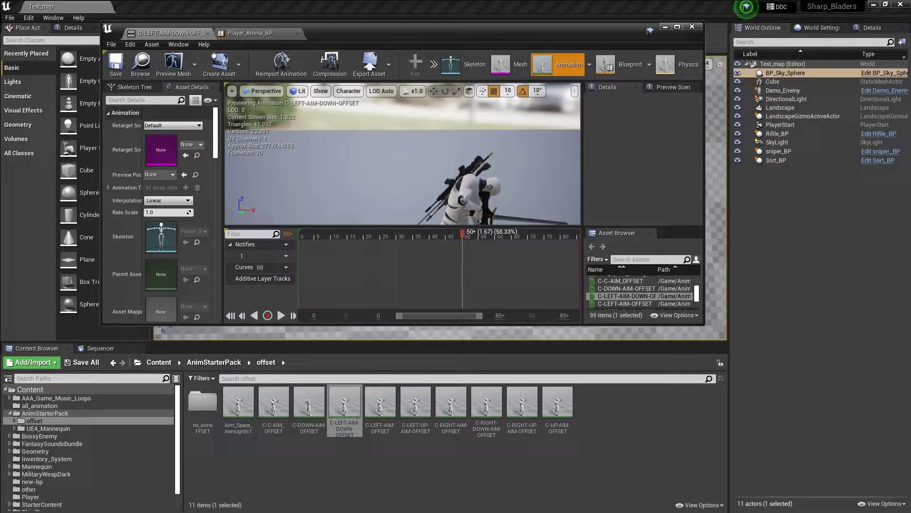
{"action": "right_click", "coordinate": [463, 234]}
{"action": "left_click", "coordinate": [507, 301]}
{"action": "right_click", "coordinate": [301, 235]}
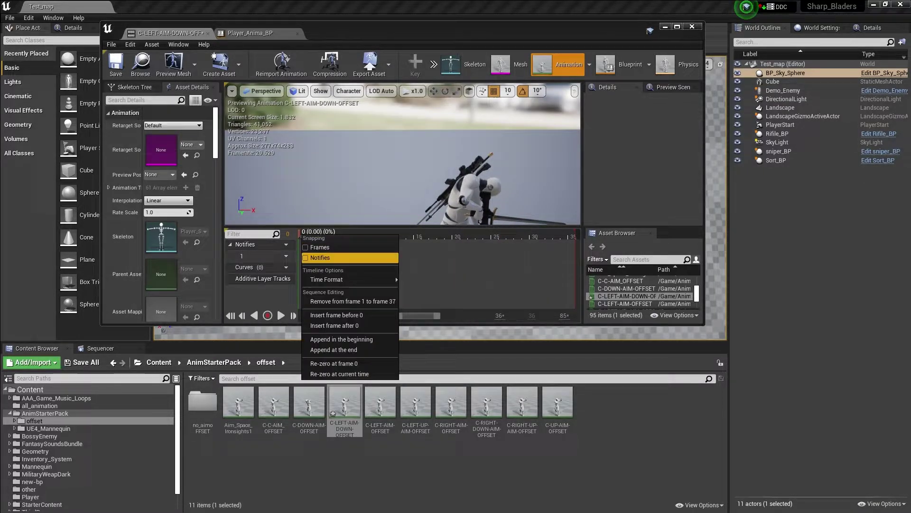
{"action": "left_click", "coordinate": [347, 301]}
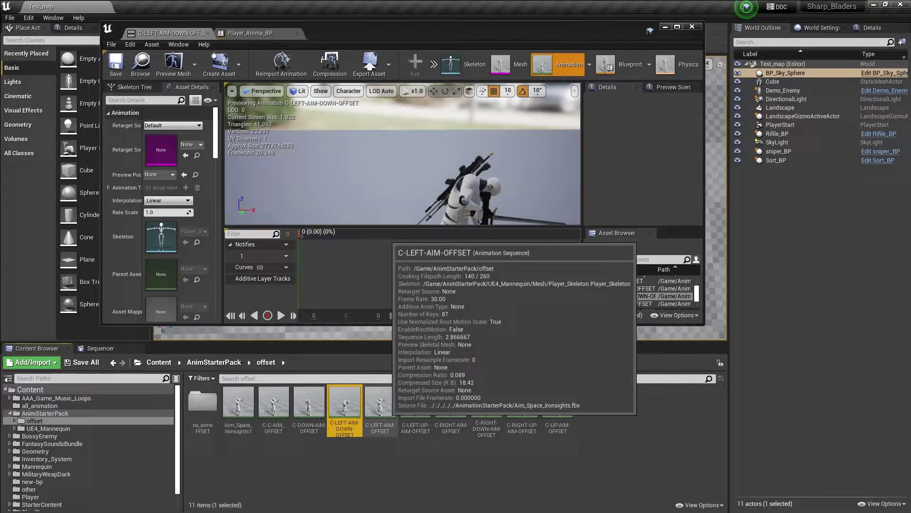
Open C-LEFT-AIM-OFFSET and remove all frames before the left aim pose at about frame 30.
{"action": "double_click", "coordinate": [380, 404]}
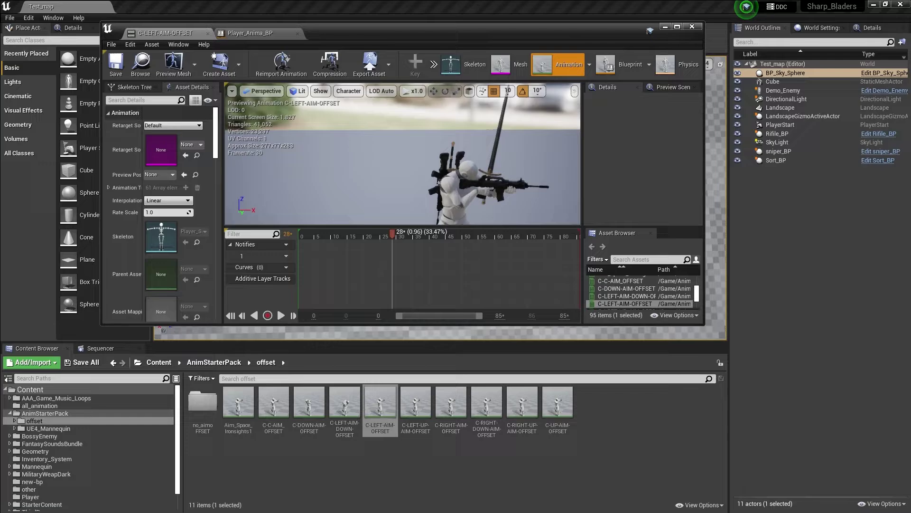
{"action": "left_click_drag", "start_coordinate": [409, 234], "coordinate": [400, 234]}
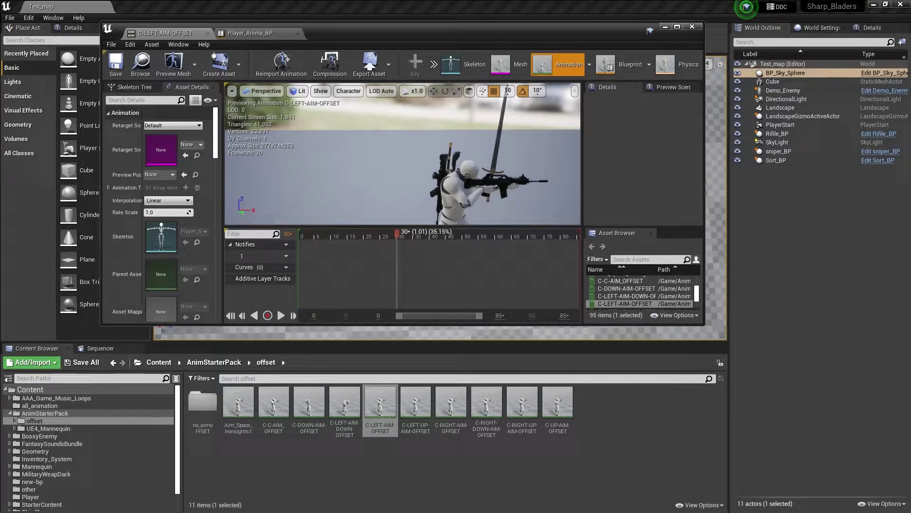
{"action": "right_click", "coordinate": [396, 232]}
{"action": "key", "text": "Escape"}
{"action": "left_click_drag", "start_coordinate": [401, 233], "coordinate": [397, 233]}
{"action": "right_click", "coordinate": [397, 238]}
{"action": "left_click", "coordinate": [446, 299]}
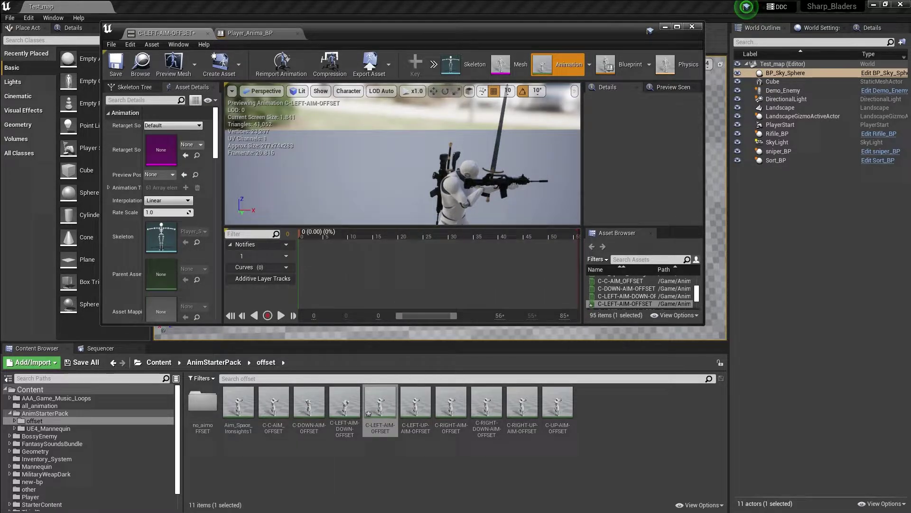
At the start of the C-LEFT-AIM-OFFSET timeline, remove frame 0 to frame 1 and save the animation.
{"action": "right_click", "coordinate": [304, 235]}
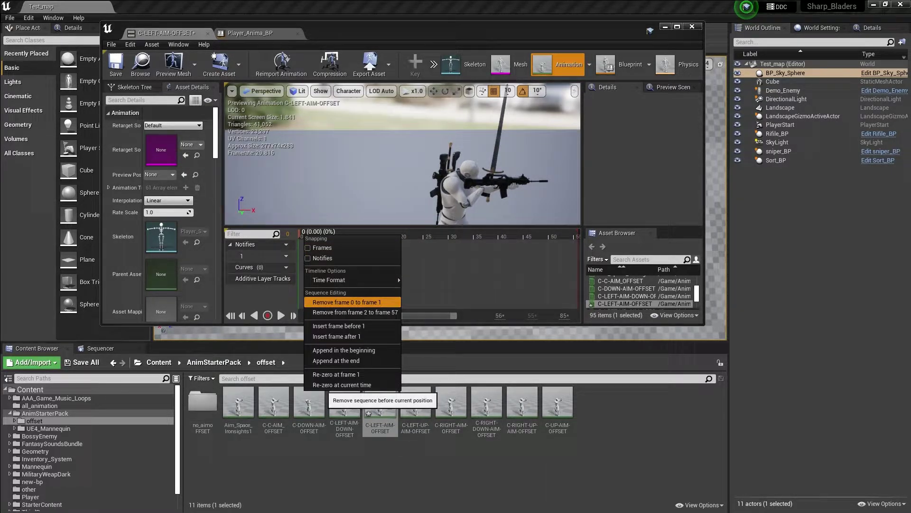
{"action": "left_click", "coordinate": [332, 297]}
{"action": "left_click", "coordinate": [116, 64]}
{"action": "left_click", "coordinate": [380, 403]}
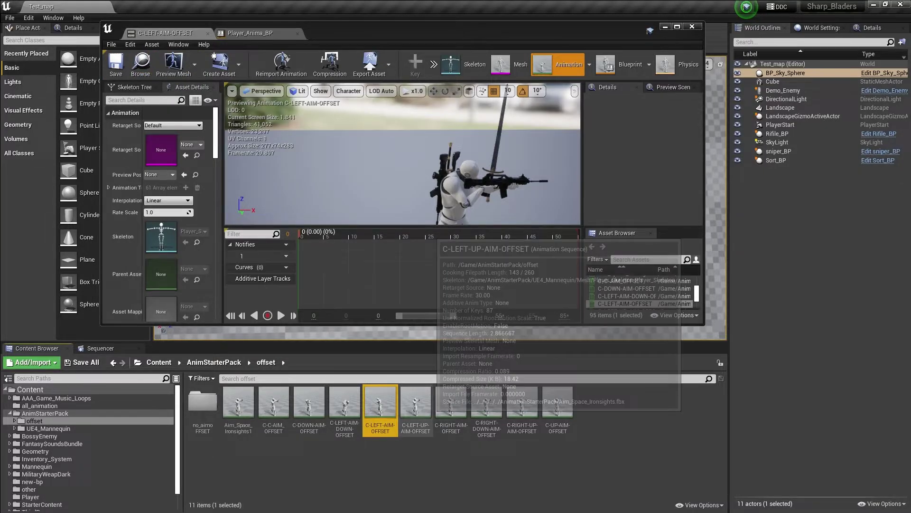
Trim C-LEFT-UP-AIM-OFFSET to its single upper-left aim pose by removing the frames before and after it, and save the animation.
{"action": "double_click", "coordinate": [415, 403]}
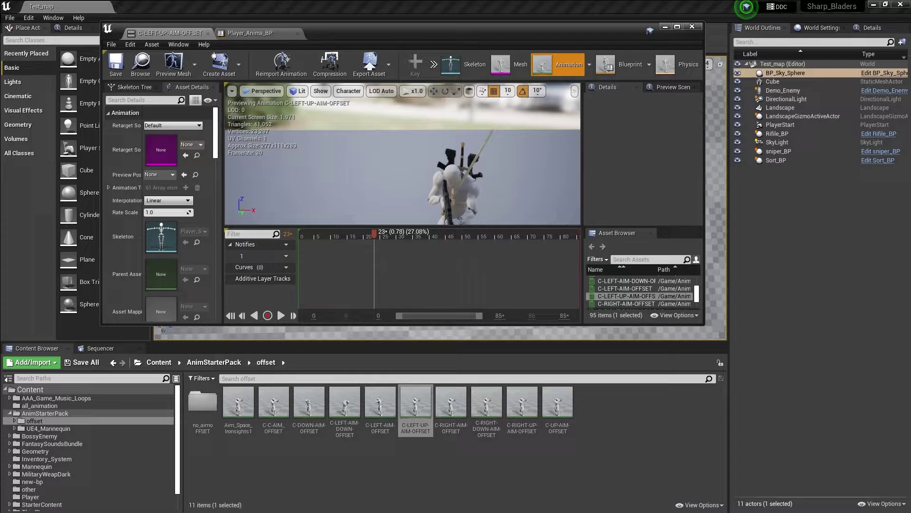
{"action": "left_click_drag", "start_coordinate": [425, 233], "coordinate": [430, 233]}
{"action": "right_click", "coordinate": [429, 233]}
{"action": "left_click", "coordinate": [473, 299]}
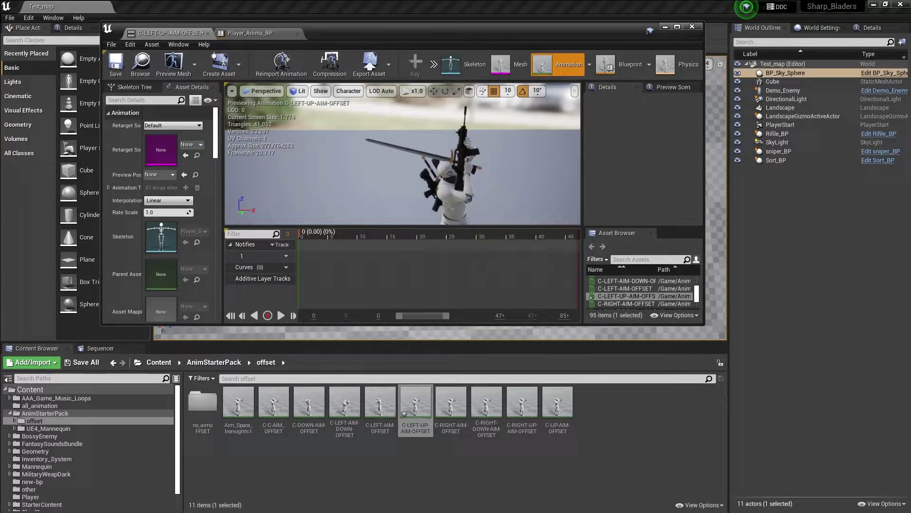
{"action": "right_click", "coordinate": [302, 234]}
{"action": "left_click", "coordinate": [351, 300]}
{"action": "left_click", "coordinate": [115, 64]}
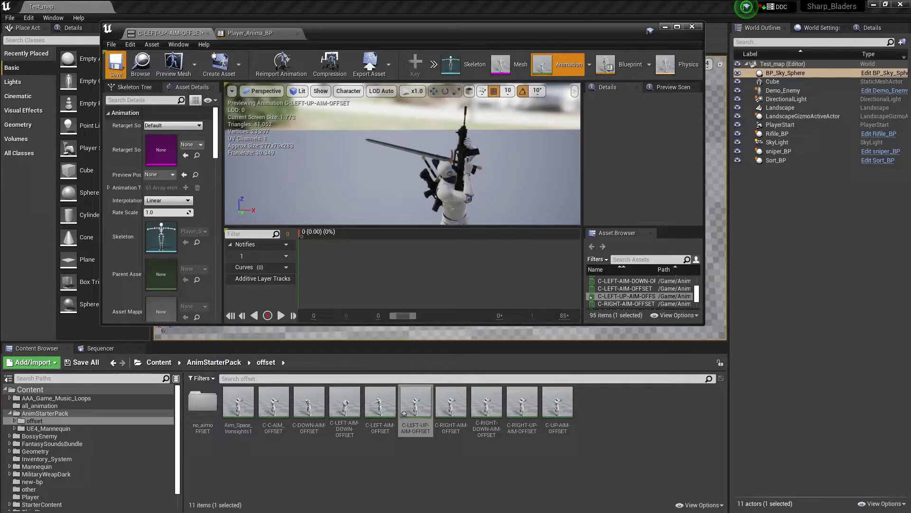
{"action": "left_click", "coordinate": [416, 401]}
In C-RIGHT-AIM-OFFSET, remove frame 0 to frame 60 and all frames following the right aim pose, and save the animation.
{"action": "left_click", "coordinate": [451, 404]}
{"action": "double_click", "coordinate": [451, 403]}
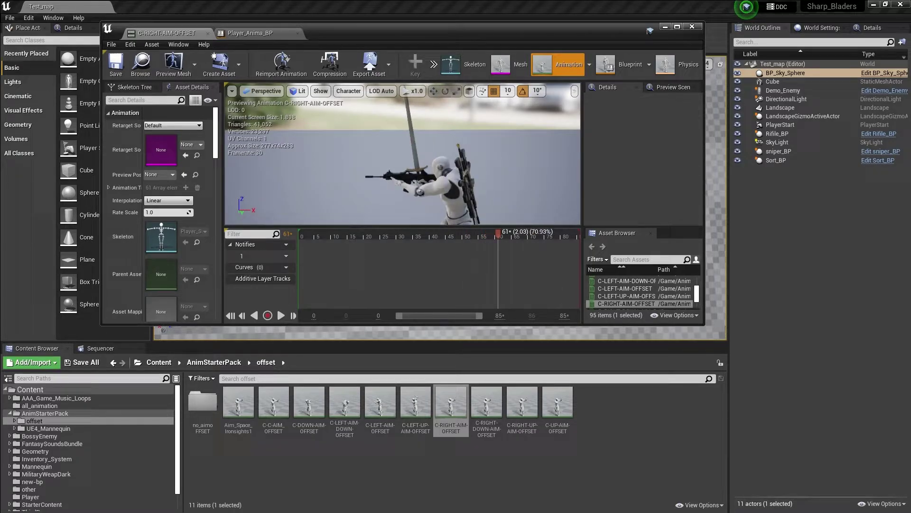
{"action": "right_click", "coordinate": [494, 234]}
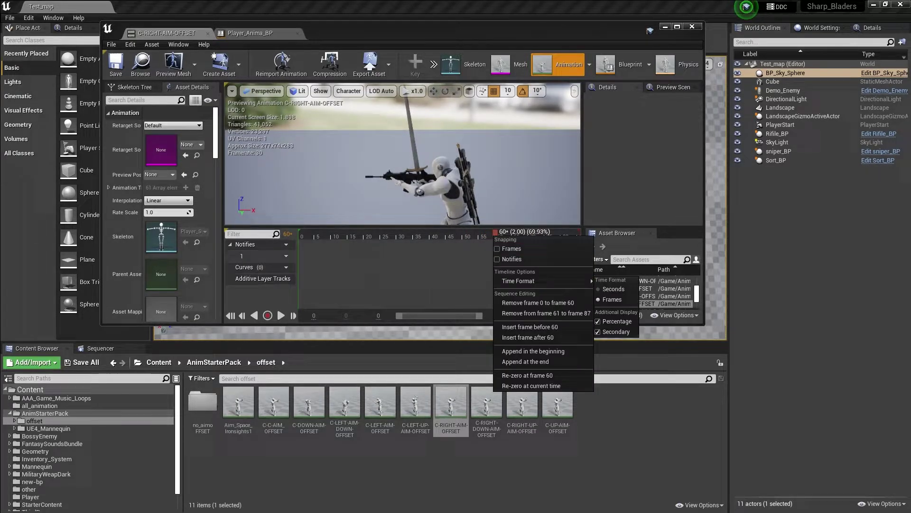
{"action": "left_click", "coordinate": [538, 303]}
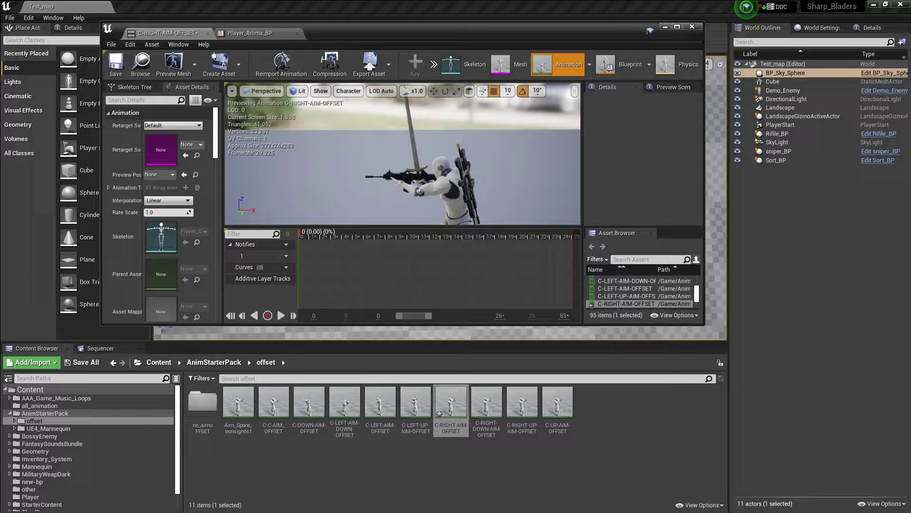
{"action": "right_click", "coordinate": [302, 235]}
{"action": "left_click", "coordinate": [346, 302]}
{"action": "left_click", "coordinate": [116, 64]}
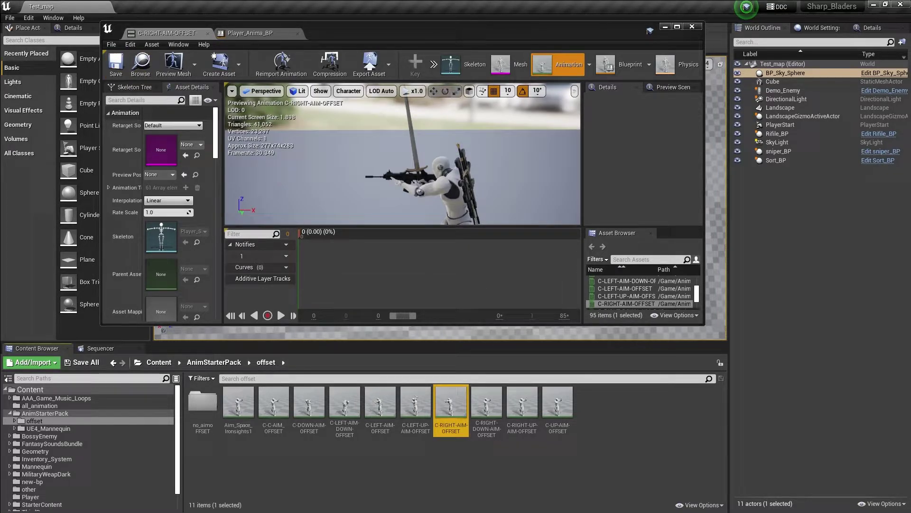
Trim C-RIGHT-DOWN-AIM-OFFSET to its single pose near frame 80 by removing the frames before and after it, and save the animation.
{"action": "double_click", "coordinate": [486, 403]}
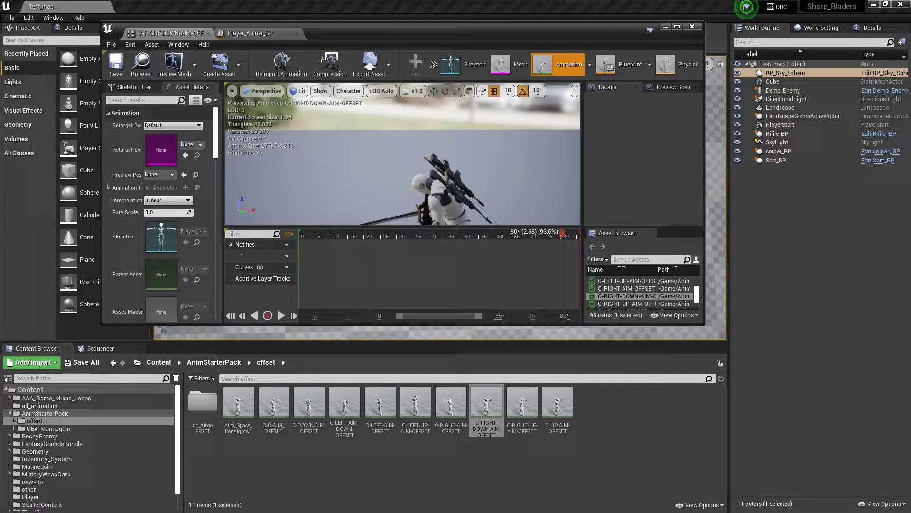
{"action": "right_click", "coordinate": [561, 233]}
{"action": "left_click", "coordinate": [599, 300]}
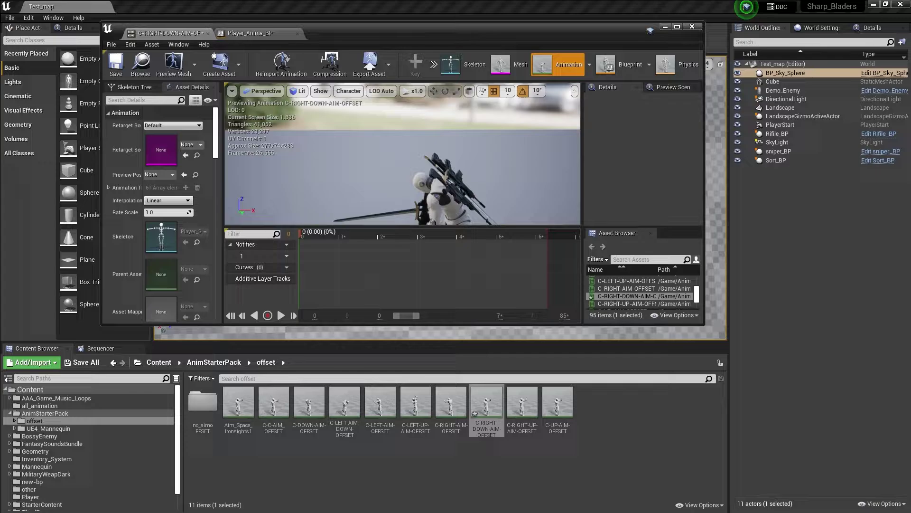
{"action": "right_click", "coordinate": [302, 235]}
{"action": "left_click", "coordinate": [332, 301]}
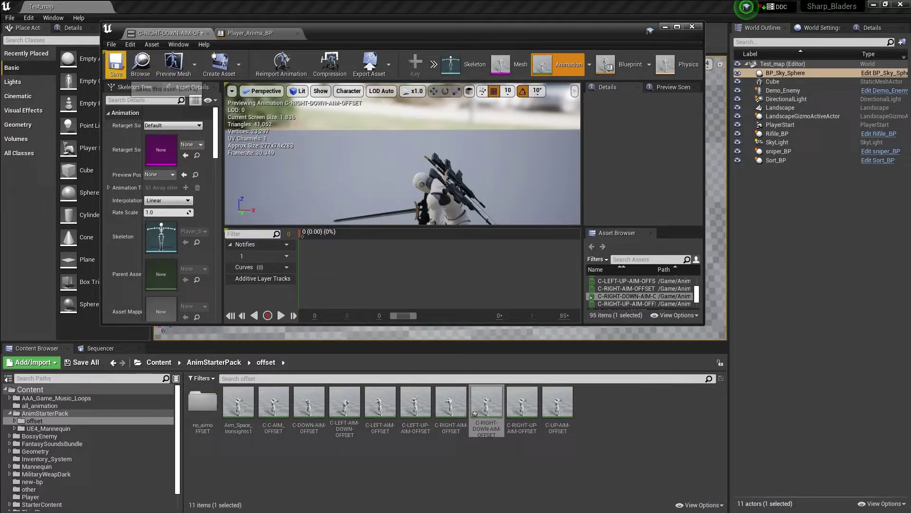
{"action": "left_click", "coordinate": [115, 64]}
In C-RIGHT-UP-AIM-OFFSET, remove frame 0 to frame 71 and all frames following the upper-right aim pose, and save the animation.
{"action": "double_click", "coordinate": [522, 403]}
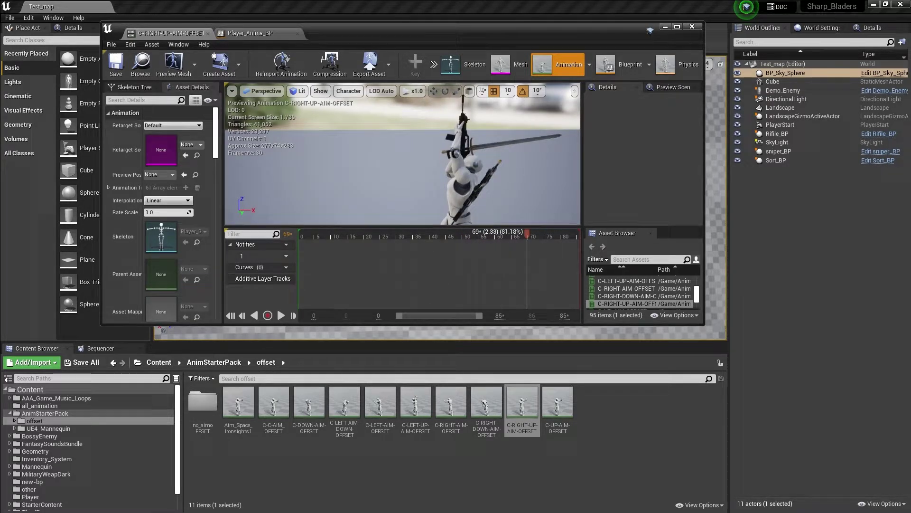
{"action": "right_click", "coordinate": [530, 231]}
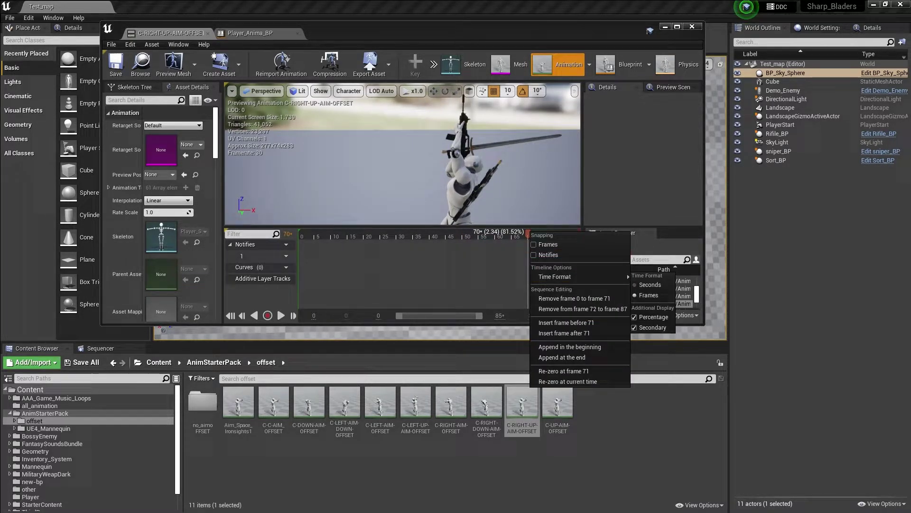
{"action": "left_click", "coordinate": [575, 299]}
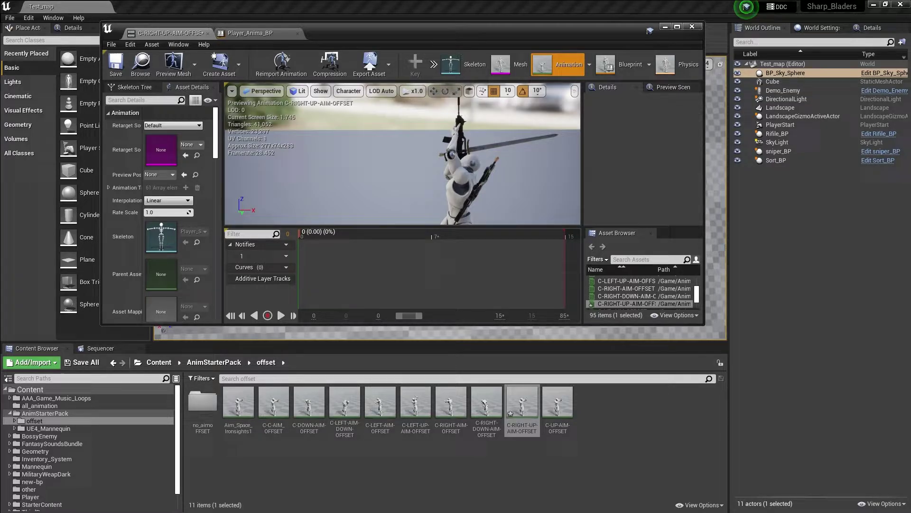
{"action": "right_click", "coordinate": [302, 235]}
{"action": "left_click", "coordinate": [351, 302]}
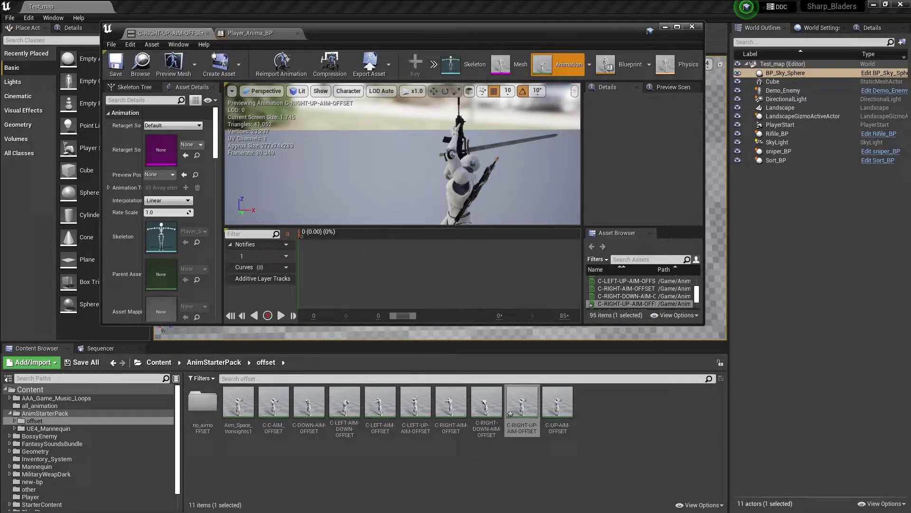
{"action": "left_click", "coordinate": [523, 404]}
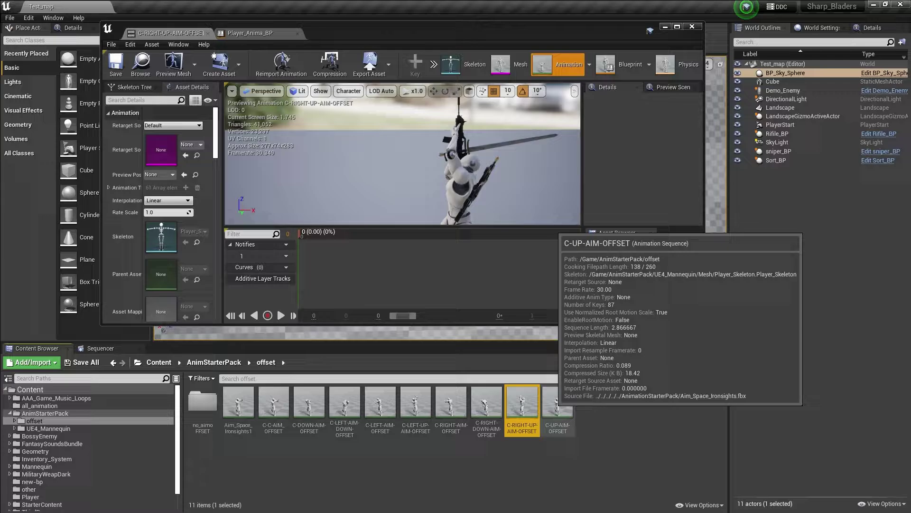
Trim C-UP-AIM-OFFSET to its single pose near frame 10, save and close the animation, and minimise the animation editor.
{"action": "left_click", "coordinate": [558, 404]}
{"action": "double_click", "coordinate": [558, 404]}
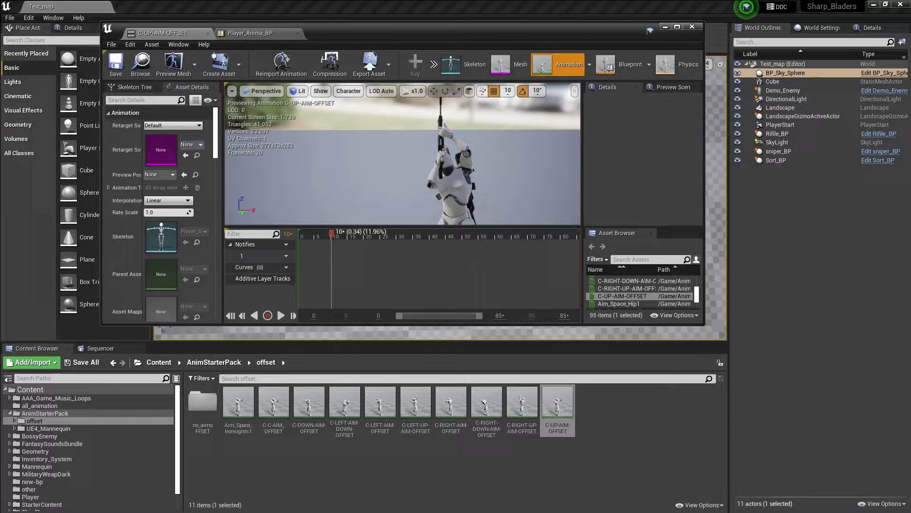
{"action": "right_click", "coordinate": [331, 236]}
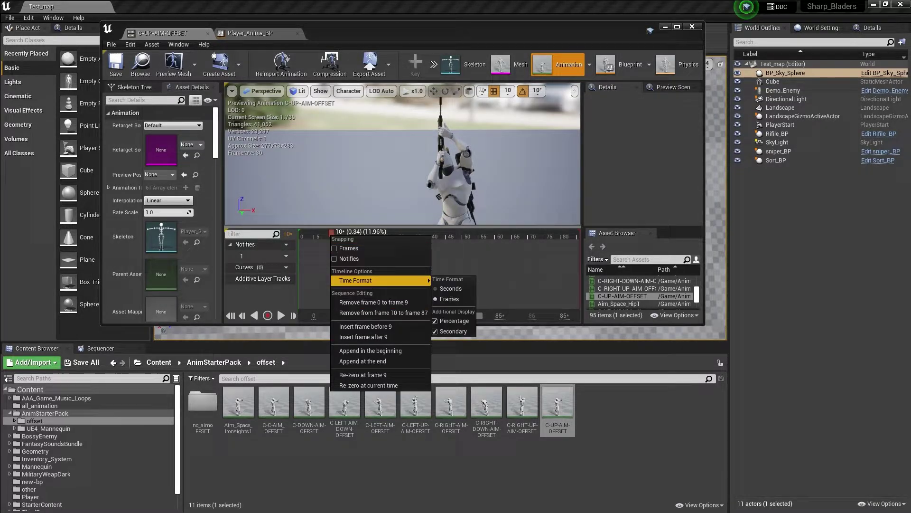
{"action": "left_click", "coordinate": [331, 233]}
{"action": "left_click_drag", "start_coordinate": [331, 233], "coordinate": [332, 233]}
{"action": "right_click", "coordinate": [332, 236]}
{"action": "left_click", "coordinate": [352, 303]}
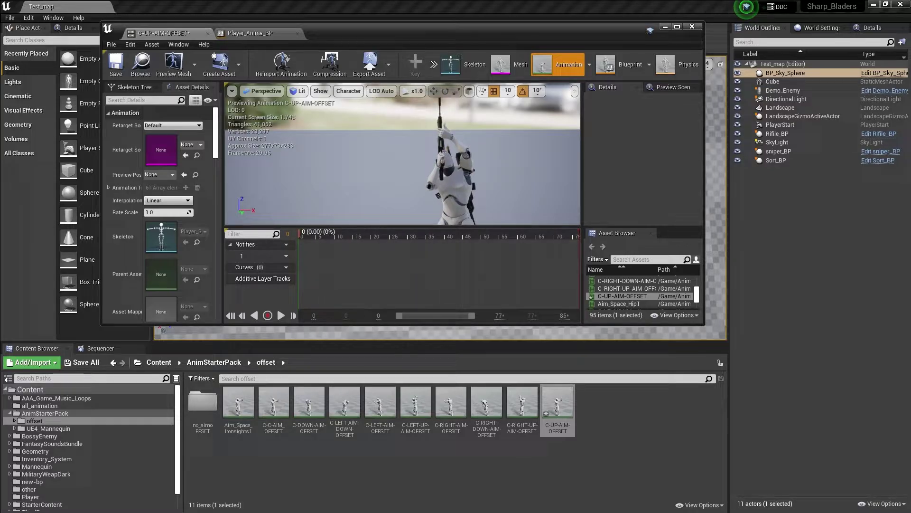
{"action": "right_click", "coordinate": [300, 236]}
{"action": "left_click", "coordinate": [350, 302]}
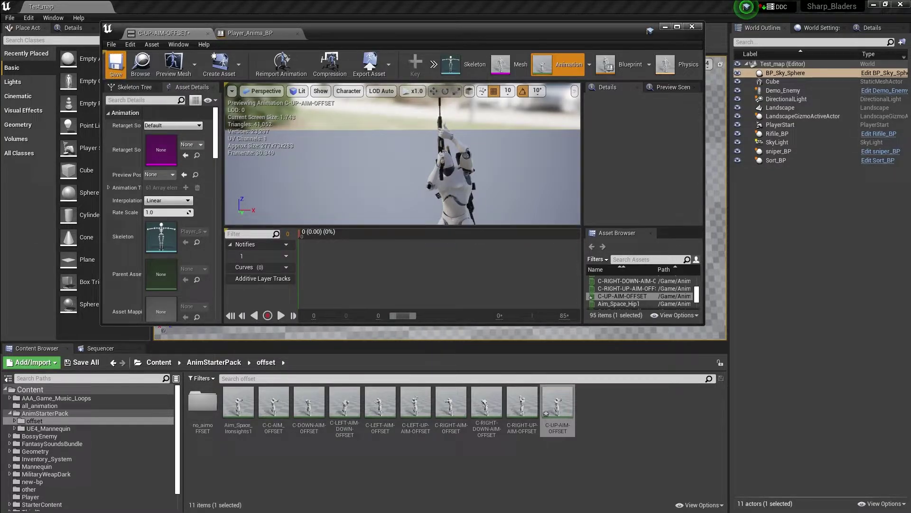
{"action": "left_click", "coordinate": [115, 65]}
{"action": "left_click", "coordinate": [208, 34]}
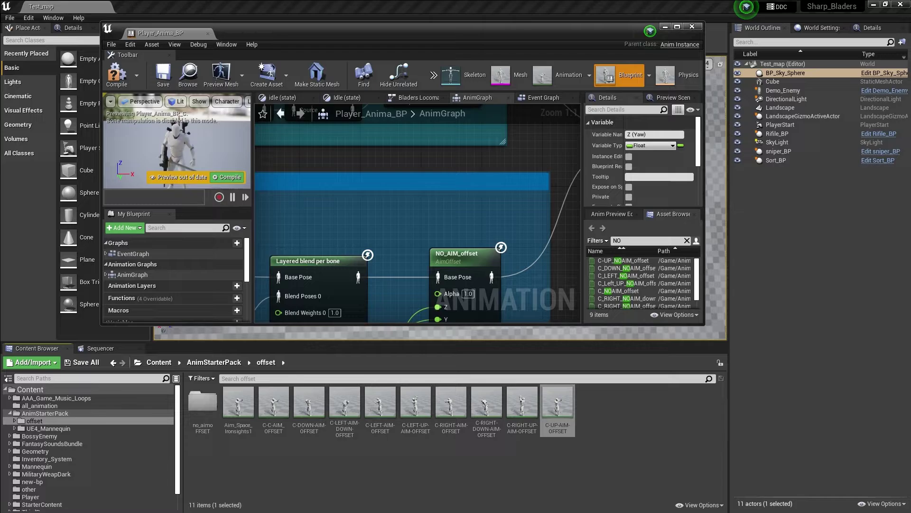
{"action": "left_click", "coordinate": [665, 27]}
Open the nine directional animations from C-C-AIM_OFFSET to C-UP-AIM-OFFSET together for bulk editing in the property matrix.
{"action": "left_click", "coordinate": [270, 403]}
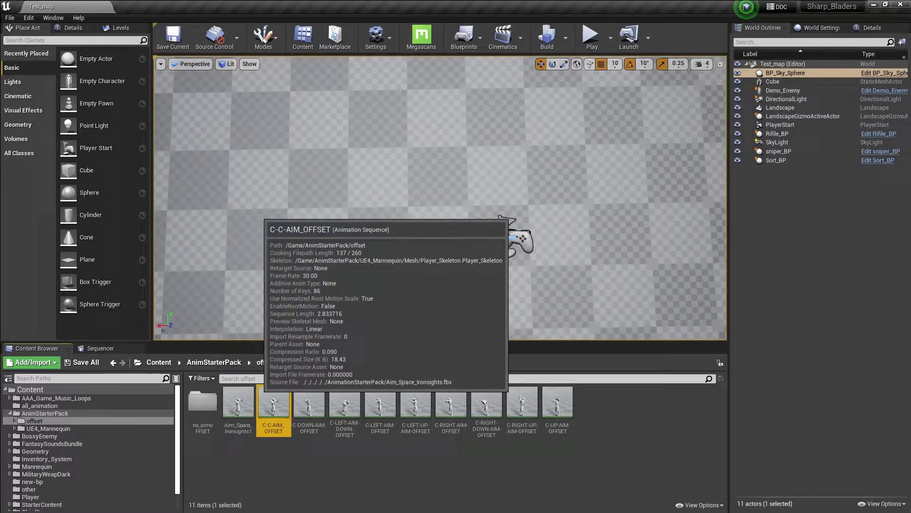
{"action": "left_click", "coordinate": [560, 403], "text": "shift"}
{"action": "right_click", "coordinate": [564, 403]}
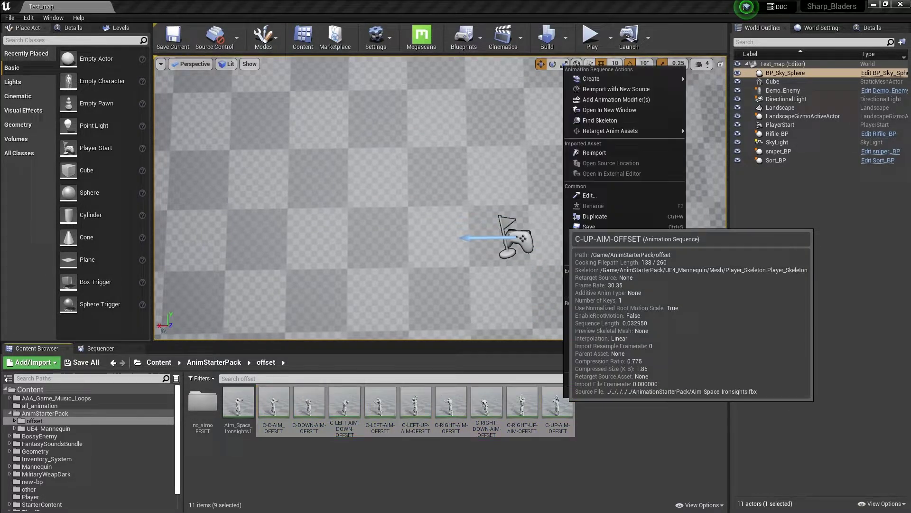
{"action": "mouse_move", "coordinate": [600, 247]}
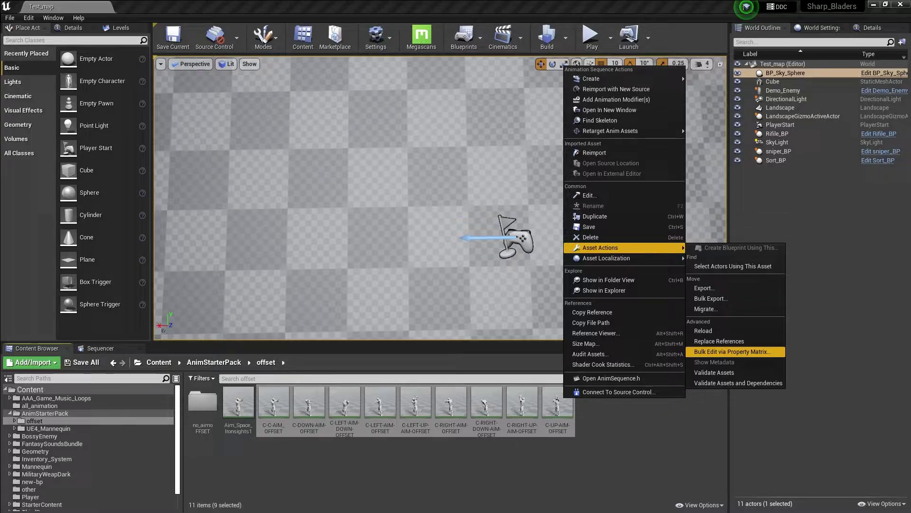
{"action": "left_click", "coordinate": [731, 352]}
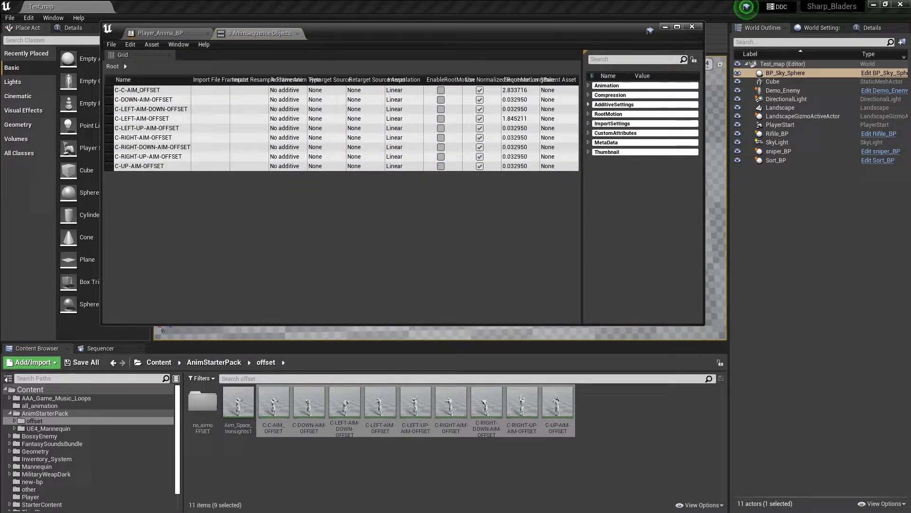
For all nine animations, set the additive animation type to Mesh Space and the base pose type to Selected animation frame.
{"action": "left_click", "coordinate": [589, 104]}
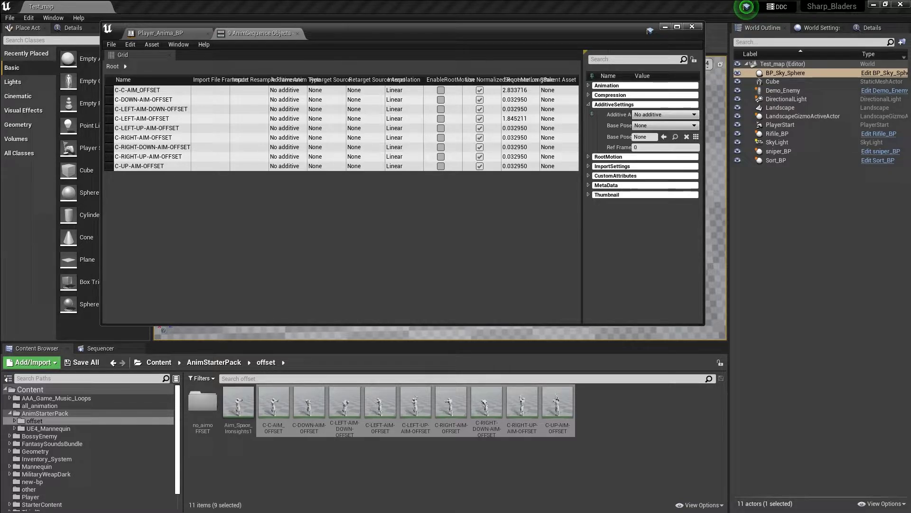
{"action": "left_click", "coordinate": [664, 115]}
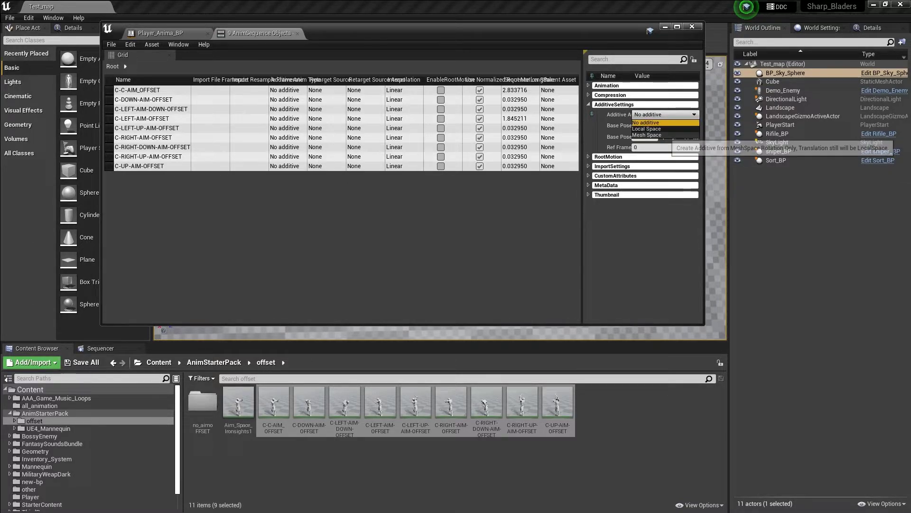
{"action": "left_click", "coordinate": [650, 133]}
{"action": "left_click", "coordinate": [665, 125]}
{"action": "left_click", "coordinate": [663, 152]}
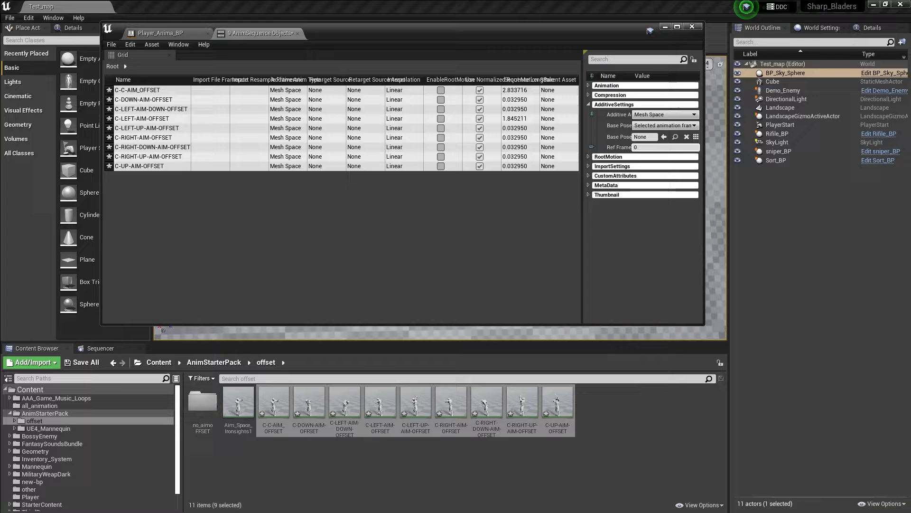
Assign Idle_Rifle_Ironsights as the base pose animation for all nine animations, save the changes and close the property matrix.
{"action": "left_click", "coordinate": [695, 136]}
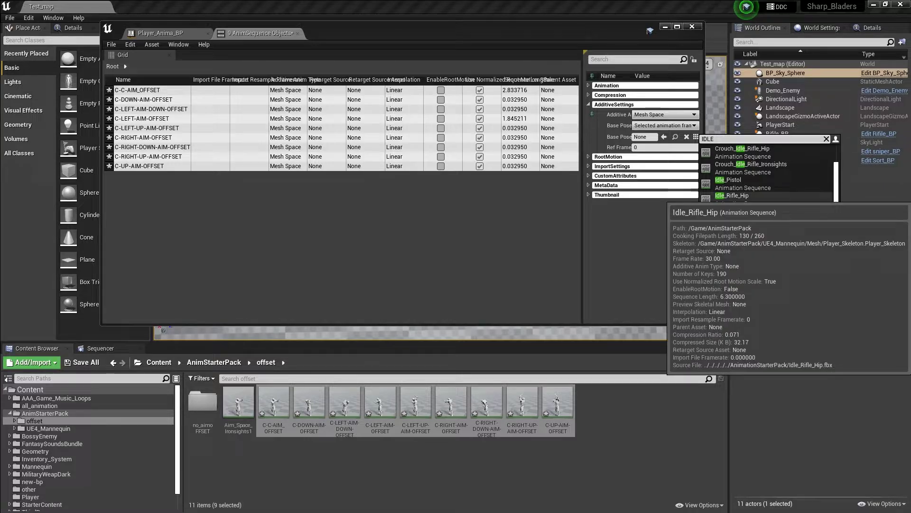
{"action": "scroll", "coordinate": [760, 227], "scroll_direction": "down", "scroll_amount": 1}
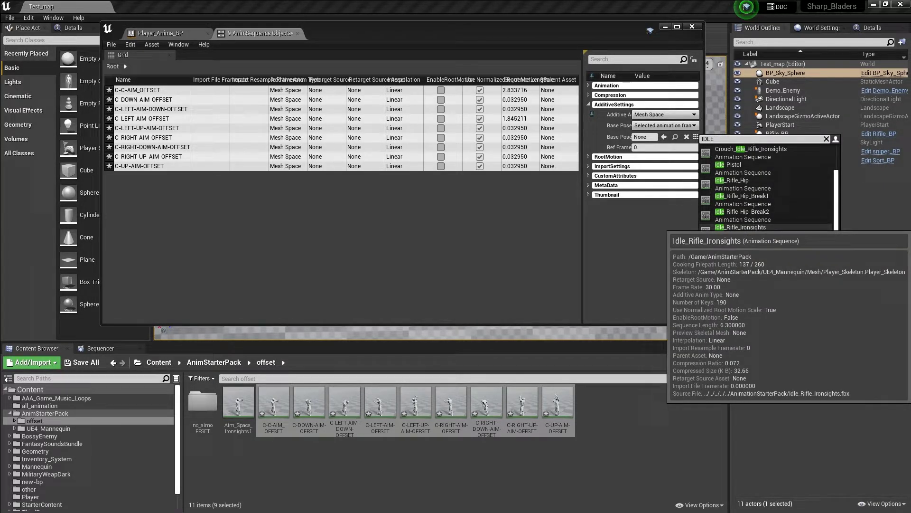
{"action": "left_click", "coordinate": [748, 227]}
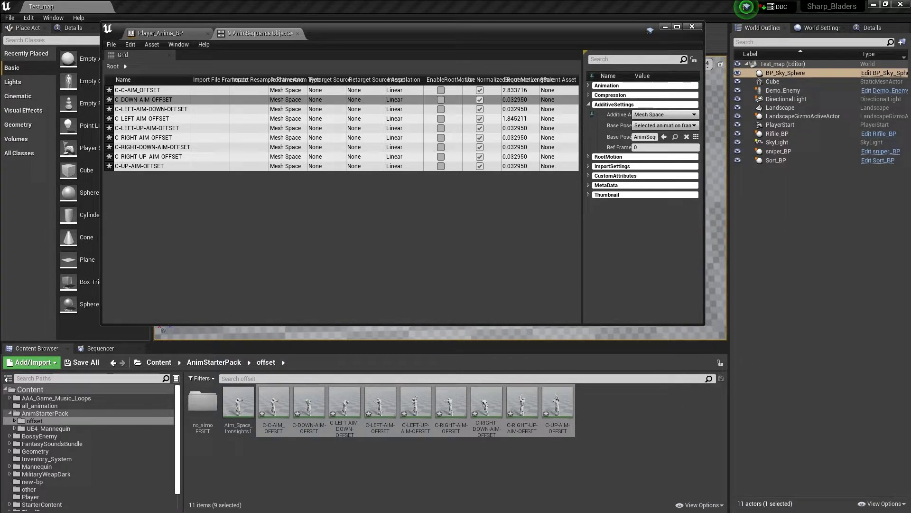
{"action": "left_click", "coordinate": [111, 44]}
{"action": "left_click", "coordinate": [143, 96]}
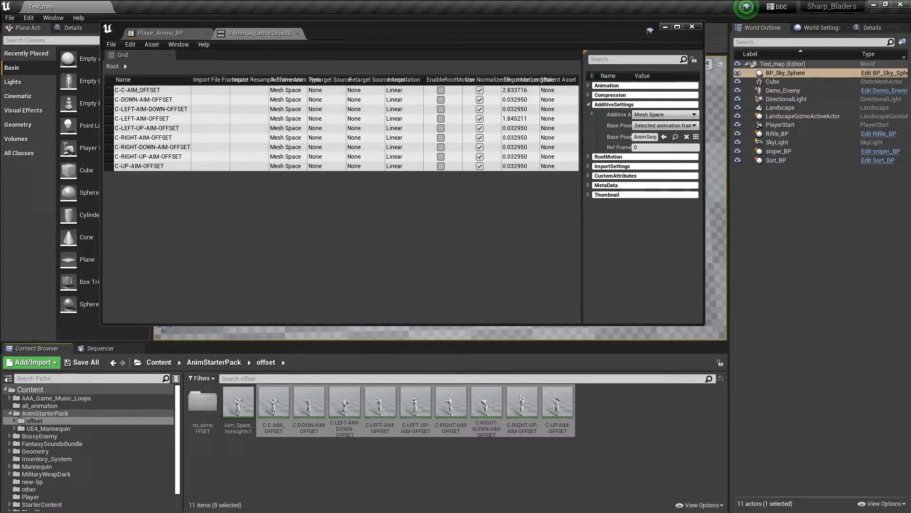
{"action": "left_click", "coordinate": [298, 34]}
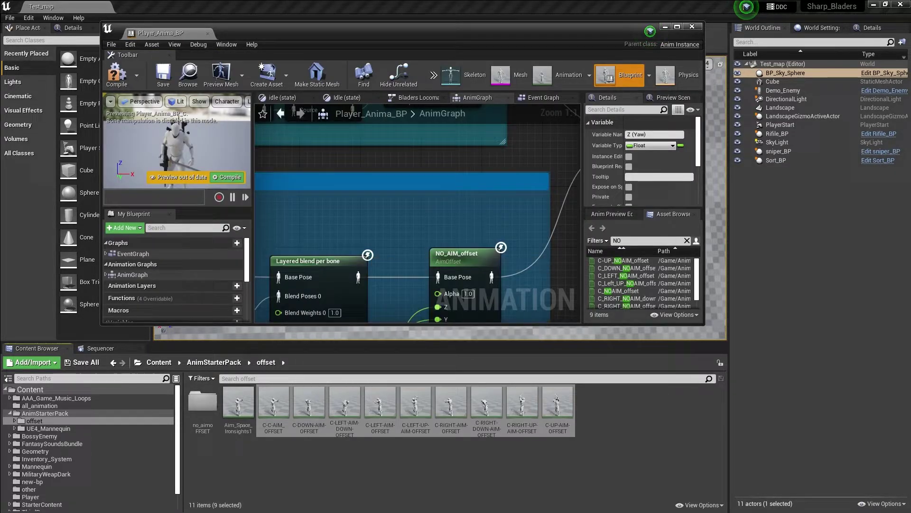
Create an Aim Offset asset for Player_Skeleton in the offset folder, name it aim_offset, and save all content.
{"action": "right_click", "coordinate": [588, 405]}
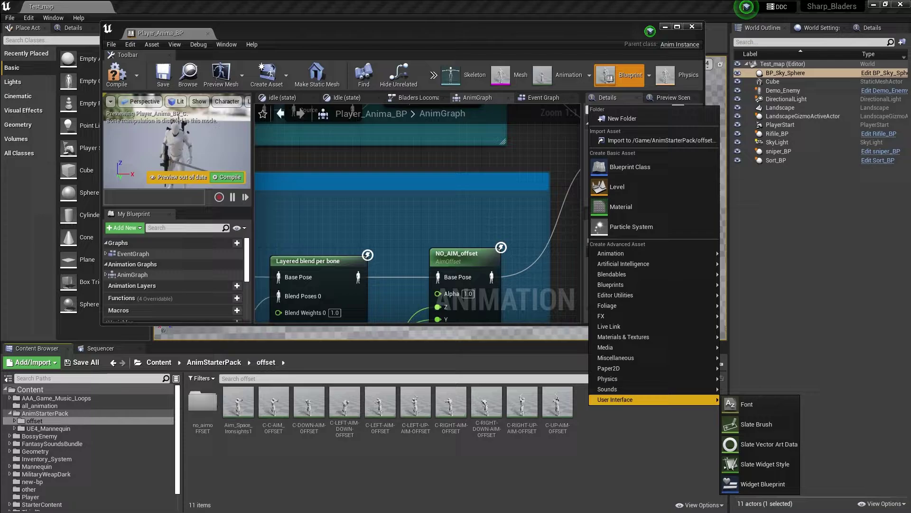
{"action": "mouse_move", "coordinate": [612, 253]}
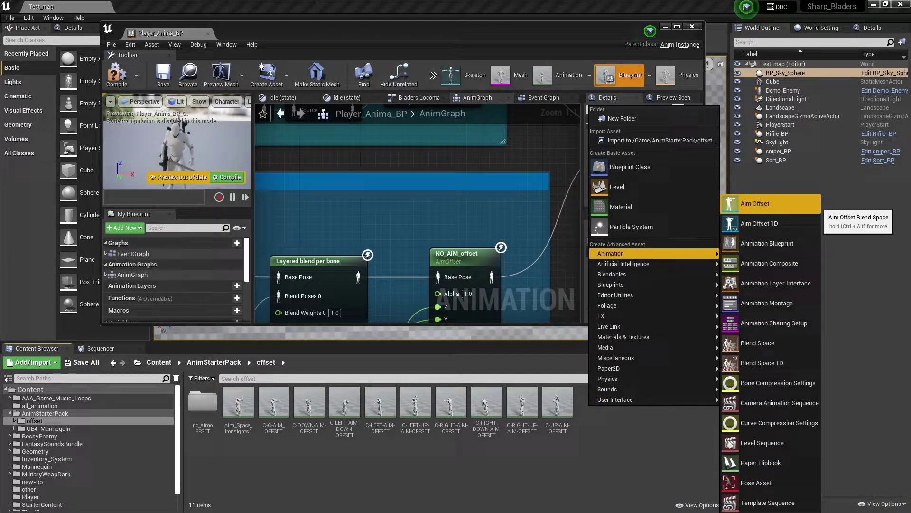
{"action": "left_click", "coordinate": [755, 203]}
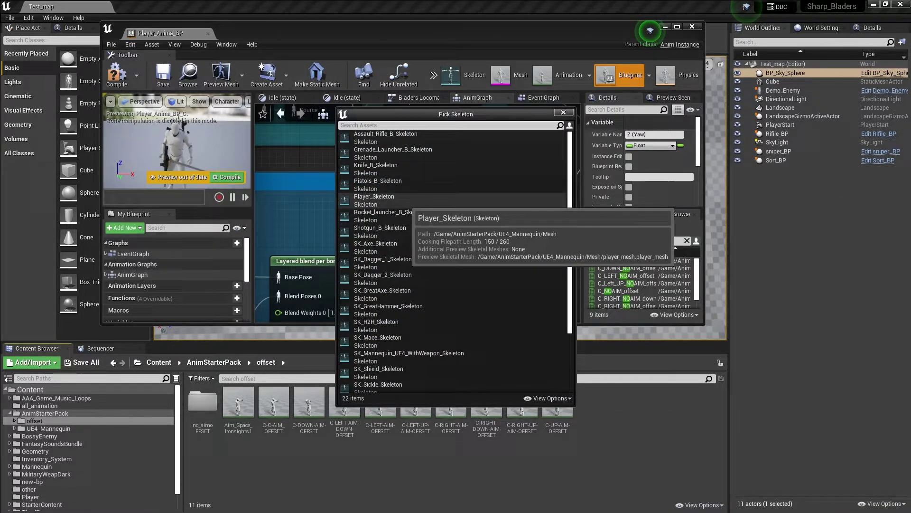
{"action": "left_click", "coordinate": [380, 199]}
{"action": "key", "text": "BackSpace"}
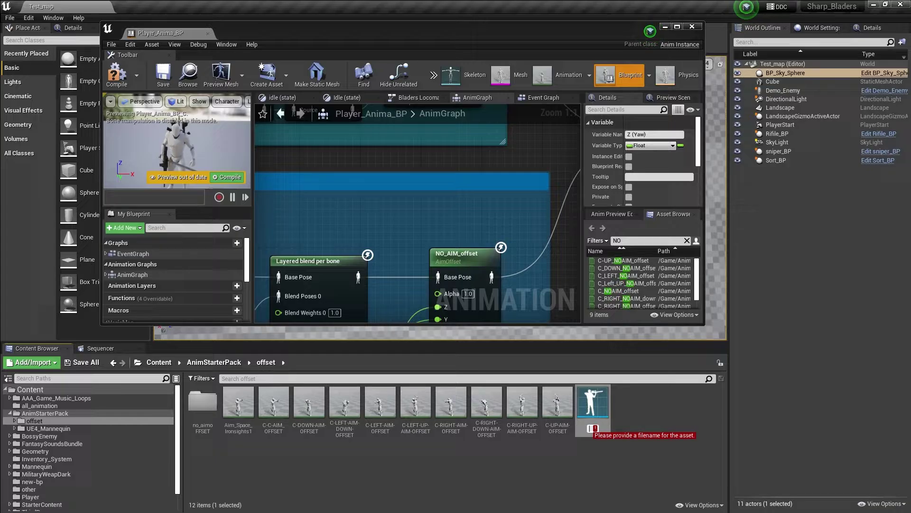
{"action": "type", "text": "a"}
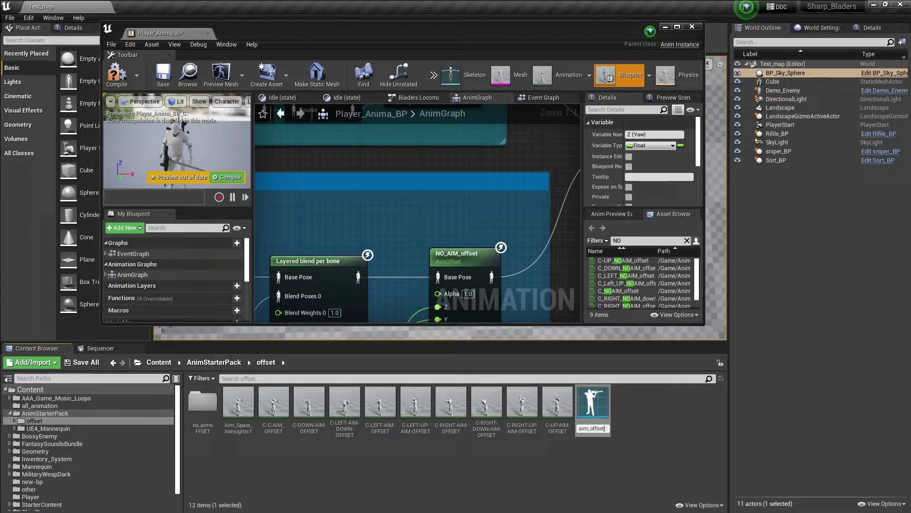
{"action": "type", "text": "im_offset"}
{"action": "key", "text": "Return"}
{"action": "left_click", "coordinate": [81, 362]}
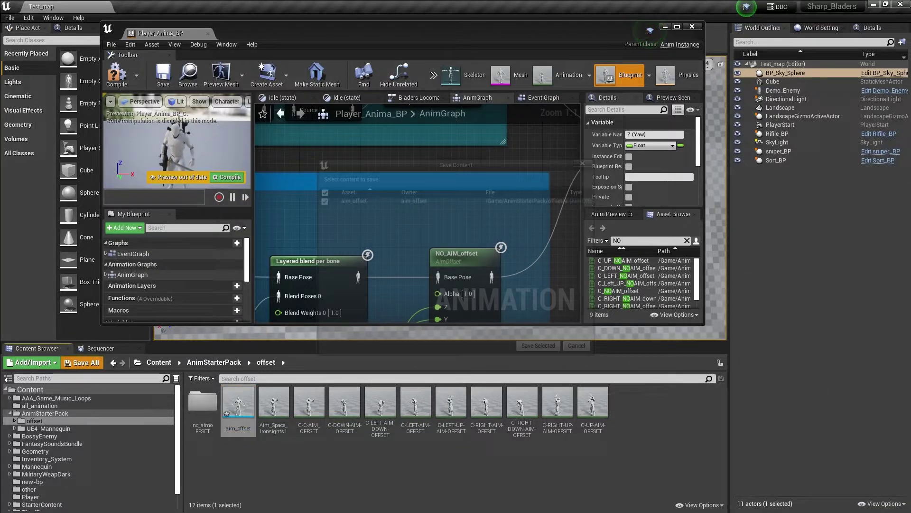
{"action": "left_click", "coordinate": [538, 345]}
Maximise the Player_Anima_BP window and move the AIM Locomation data group in the AnimGraph farther from the Blend Poses by bool node.
{"action": "right_click_drag", "start_coordinate": [489, 207], "coordinate": [400, 137]}
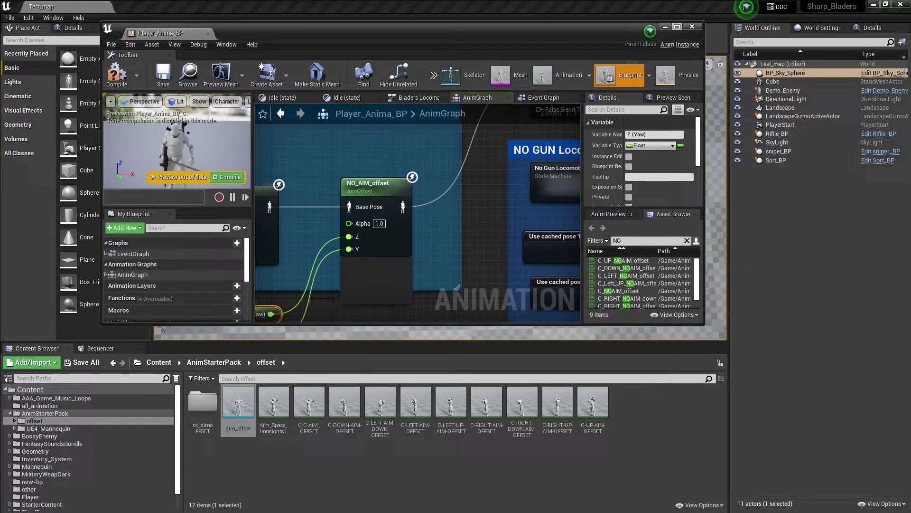
{"action": "left_click", "coordinate": [677, 27]}
{"action": "right_click_drag", "start_coordinate": [503, 228], "coordinate": [606, 229]}
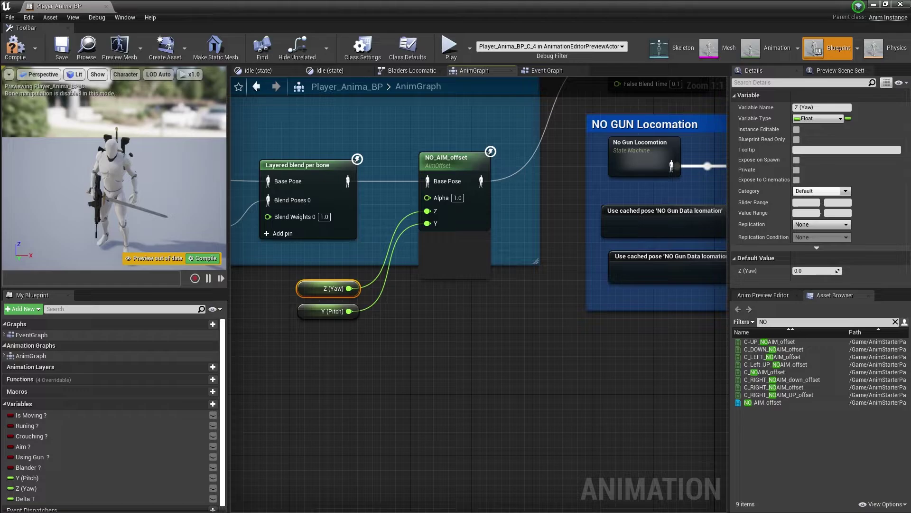
{"action": "right_click_drag", "start_coordinate": [361, 123], "coordinate": [567, 394]}
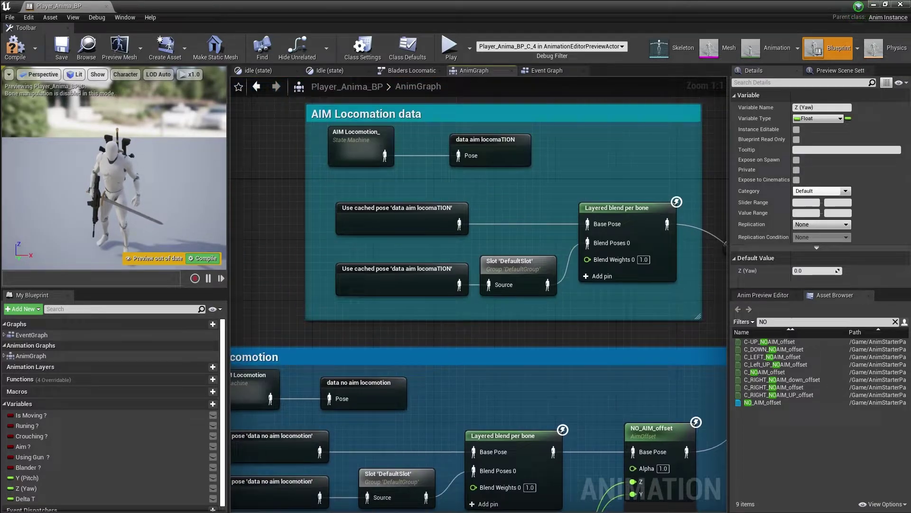
{"action": "right_click_drag", "start_coordinate": [394, 121], "coordinate": [430, 208]}
{"action": "left_click_drag", "start_coordinate": [424, 201], "coordinate": [302, 193]}
{"action": "right_click_drag", "start_coordinate": [298, 192], "coordinate": [393, 201]}
{"action": "right_click_drag", "start_coordinate": [536, 304], "coordinate": [475, 128]}
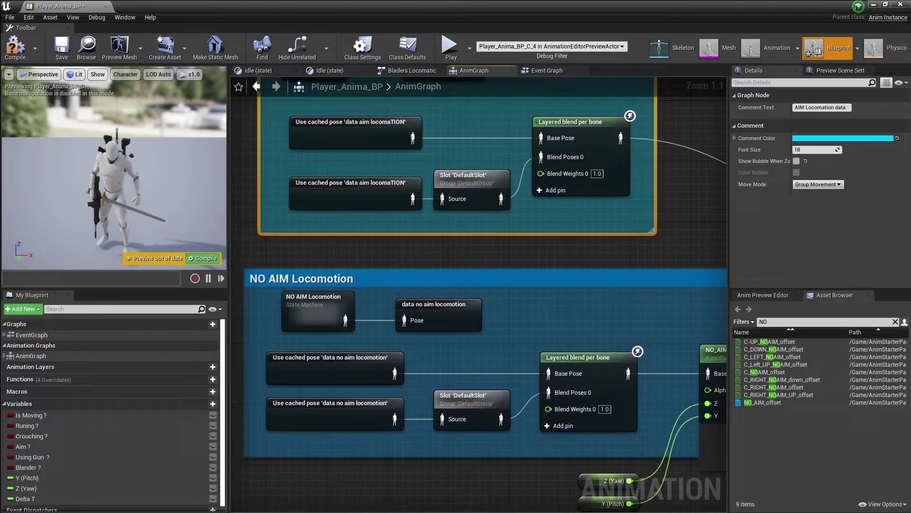
{"action": "left_click_drag", "start_coordinate": [265, 249], "coordinate": [422, 317]}
{"action": "right_click_drag", "start_coordinate": [413, 199], "coordinate": [473, 361]}
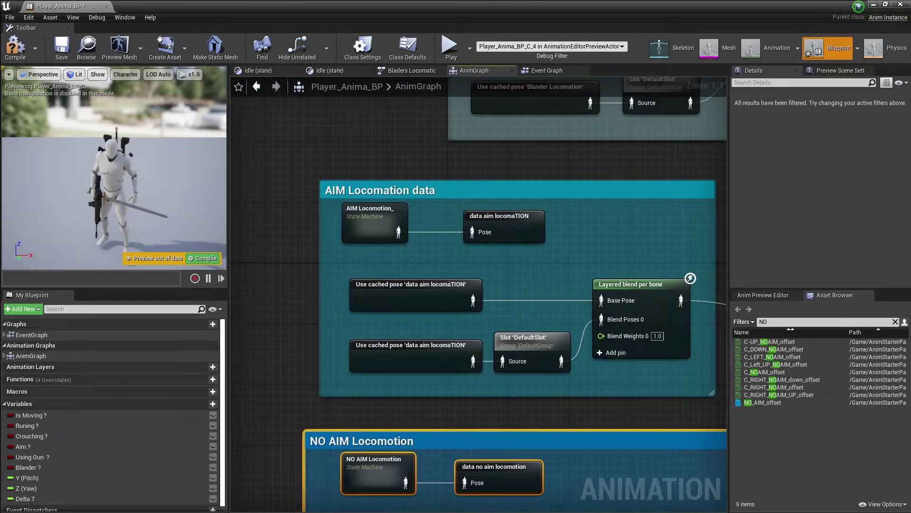
{"action": "left_click_drag", "start_coordinate": [393, 190], "coordinate": [377, 191]}
Add the aim_offset asset beside the AIM Locomation data group and connect the Layered blend per bone output to its Base Pose.
{"action": "right_click_drag", "start_coordinate": [536, 285], "coordinate": [335, 255]}
{"action": "left_click", "coordinate": [537, 228]}
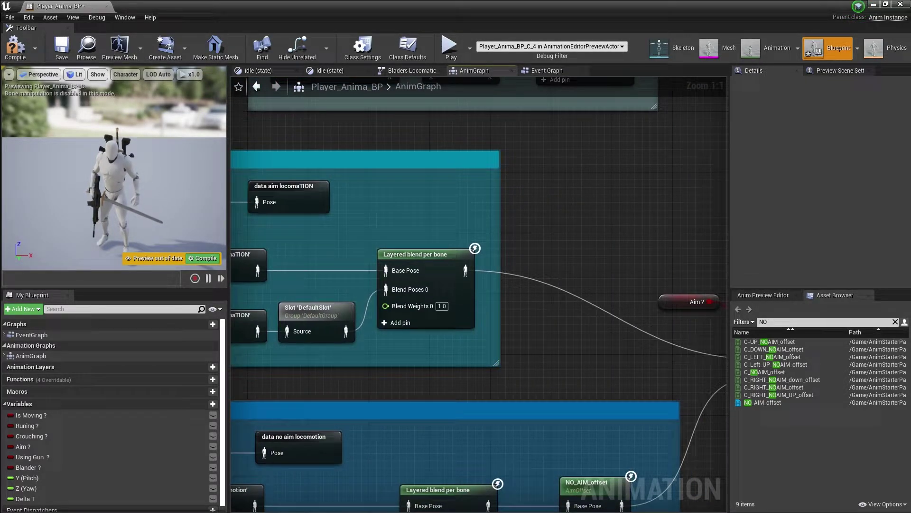
{"action": "right_click_drag", "start_coordinate": [537, 228], "coordinate": [435, 207]}
{"action": "left_click", "coordinate": [896, 322]}
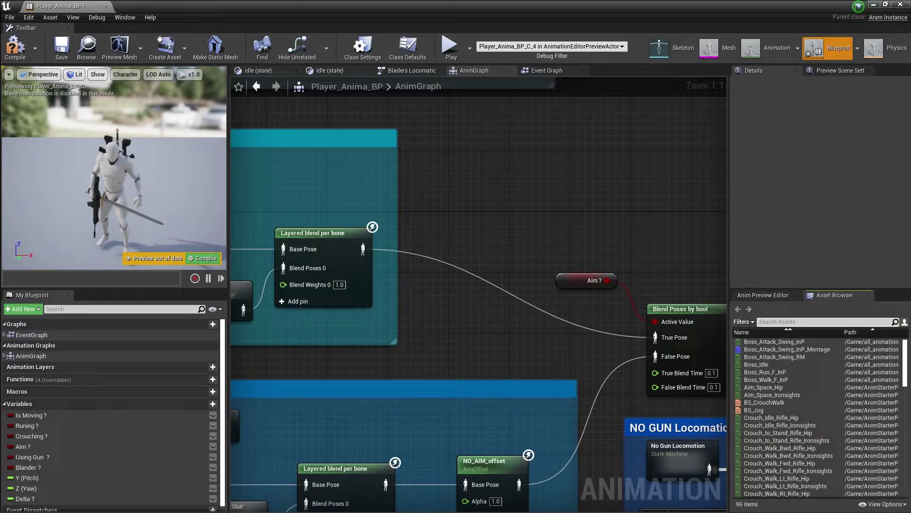
{"action": "type", "text": "aim"}
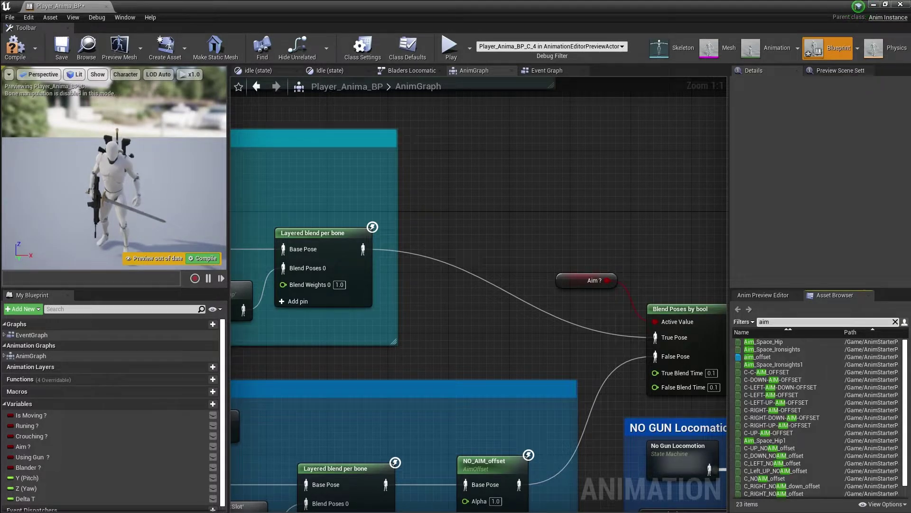
{"action": "type", "text": "_offs"}
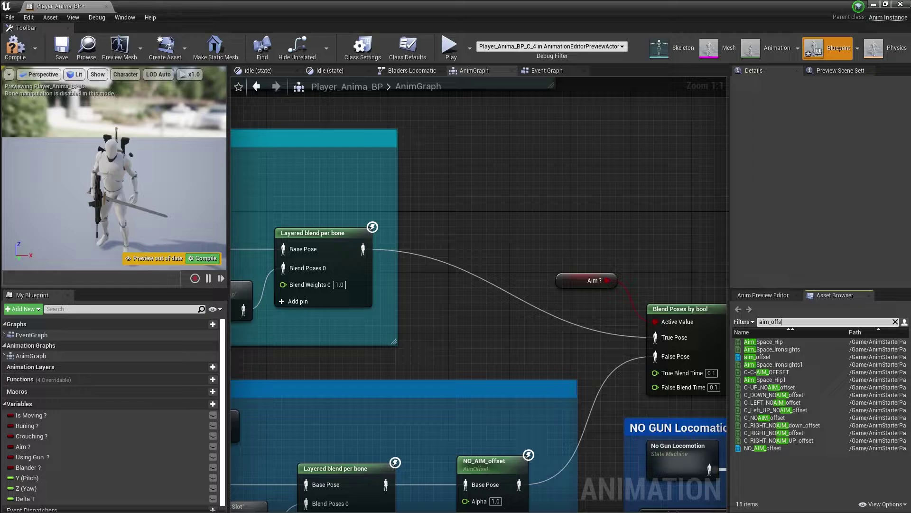
{"action": "type", "text": "e"}
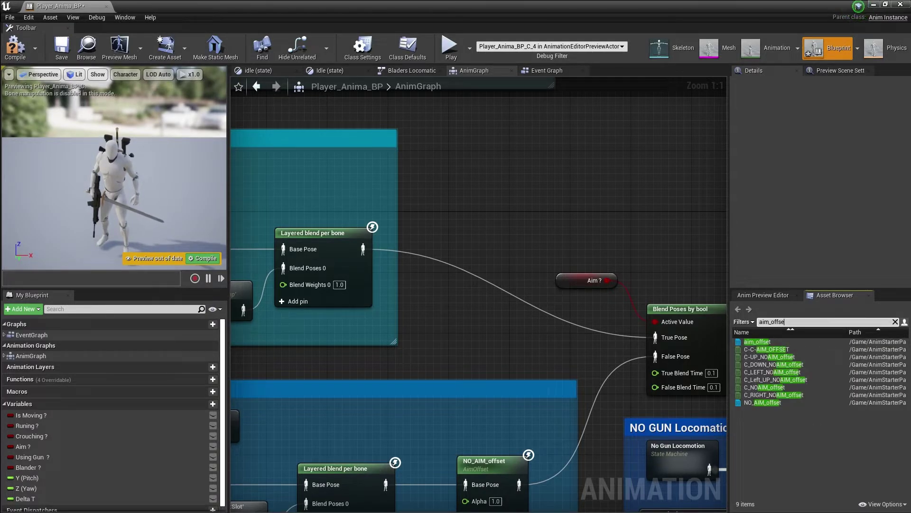
{"action": "mouse_move", "coordinate": [758, 341]}
{"action": "left_click_drag", "start_coordinate": [758, 341], "coordinate": [420, 223]}
{"action": "left_click_drag", "start_coordinate": [363, 249], "coordinate": [444, 234]}
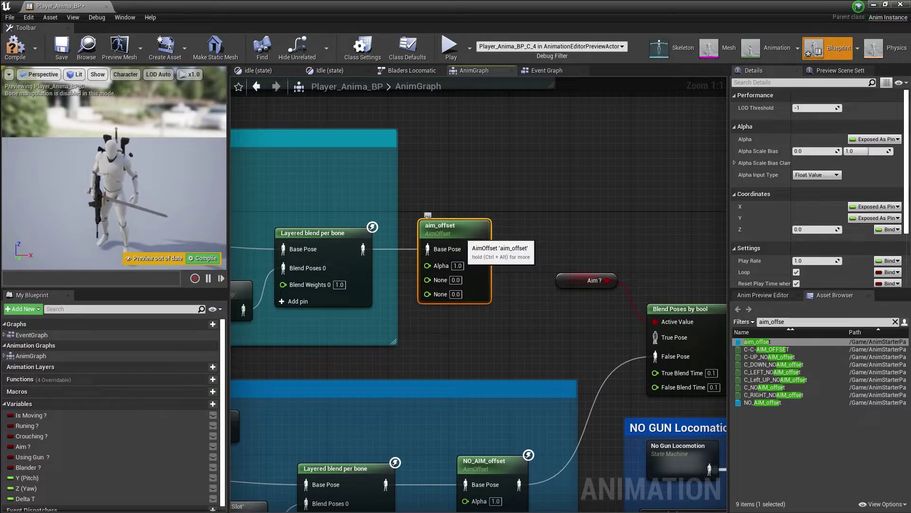
Open aim_offset and name its horizontal axis Z and vertical axis Y, each ranging from -90 to 90.
{"action": "double_click", "coordinate": [449, 231]}
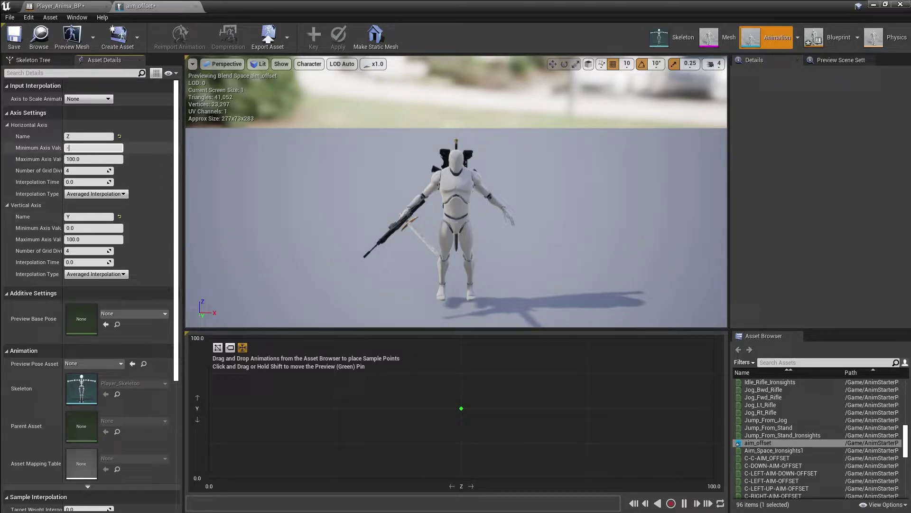
{"action": "left_click", "coordinate": [105, 161]}
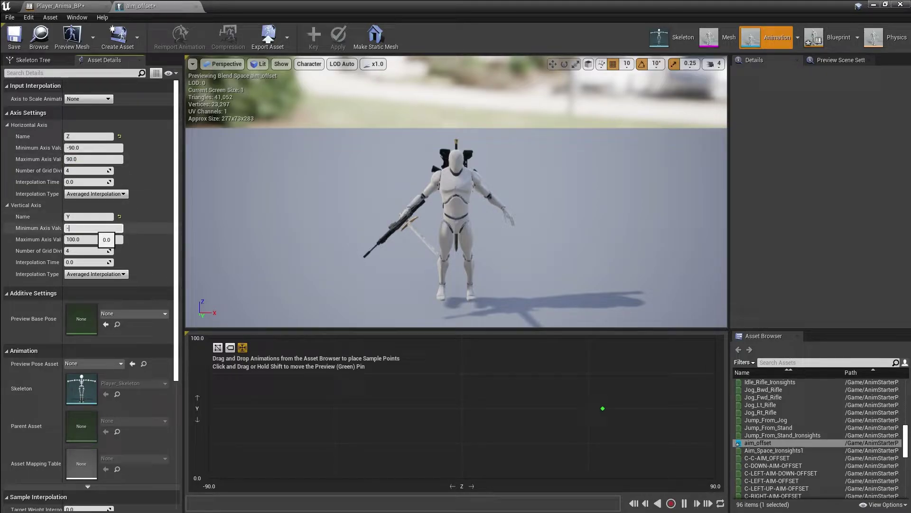
{"action": "type", "text": "-90.0"}
{"action": "key", "text": "Return"}
{"action": "type", "text": "9"}
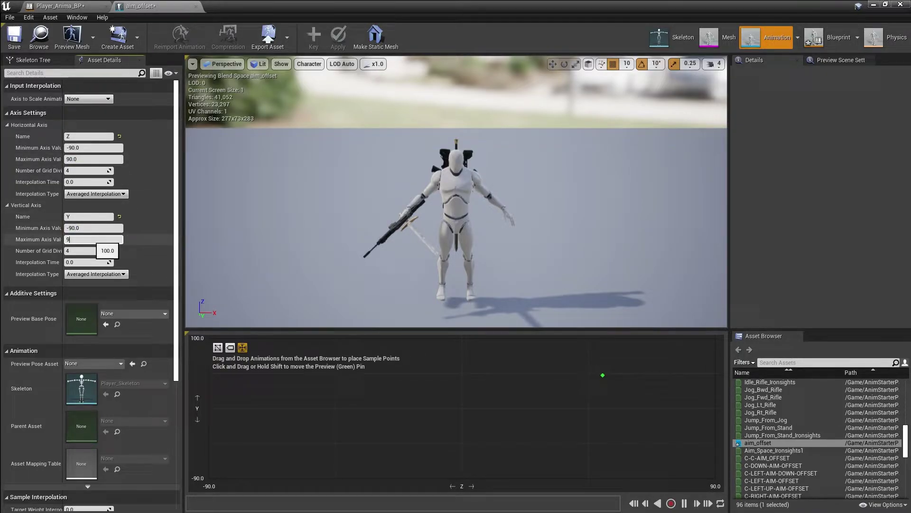
{"action": "type", "text": "0.0"}
{"action": "key", "text": "Return"}
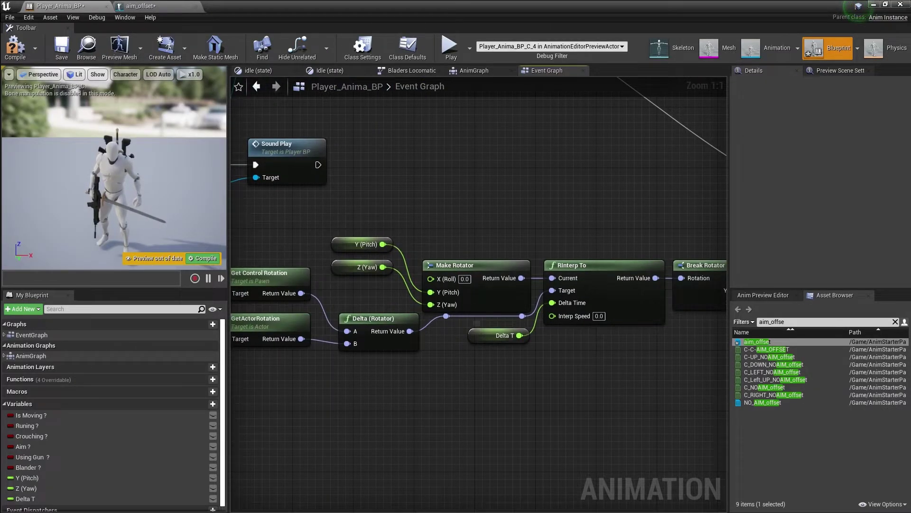
{"action": "scroll", "coordinate": [477, 324], "scroll_direction": "up", "scroll_amount": 3}
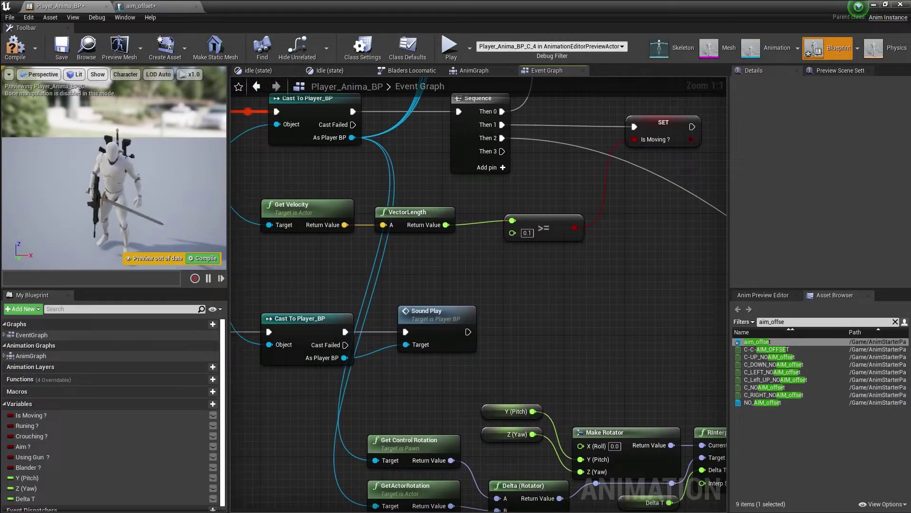
{"action": "right_click_drag", "start_coordinate": [478, 294], "coordinate": [655, 441]}
{"action": "right_click_drag", "start_coordinate": [428, 313], "coordinate": [555, 314]}
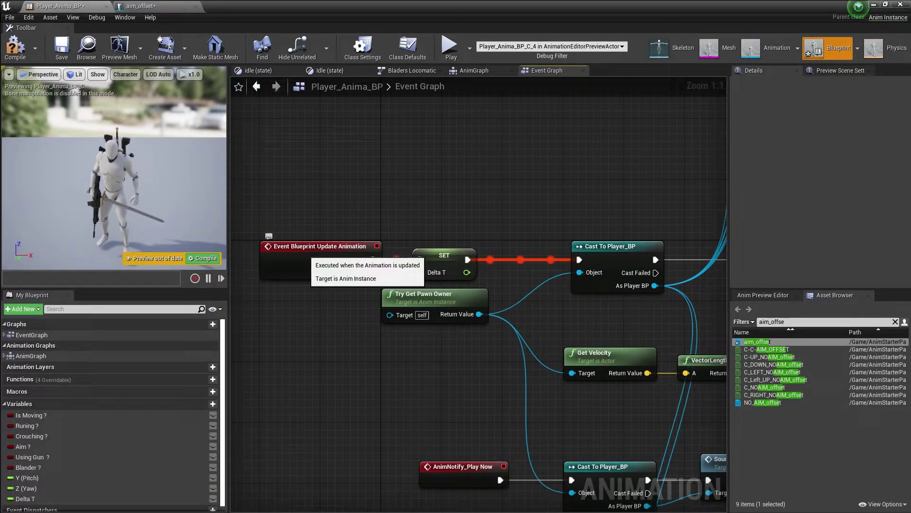
{"action": "right_click_drag", "start_coordinate": [588, 309], "coordinate": [283, 329]}
{"action": "right_click_drag", "start_coordinate": [436, 212], "coordinate": [513, 285]}
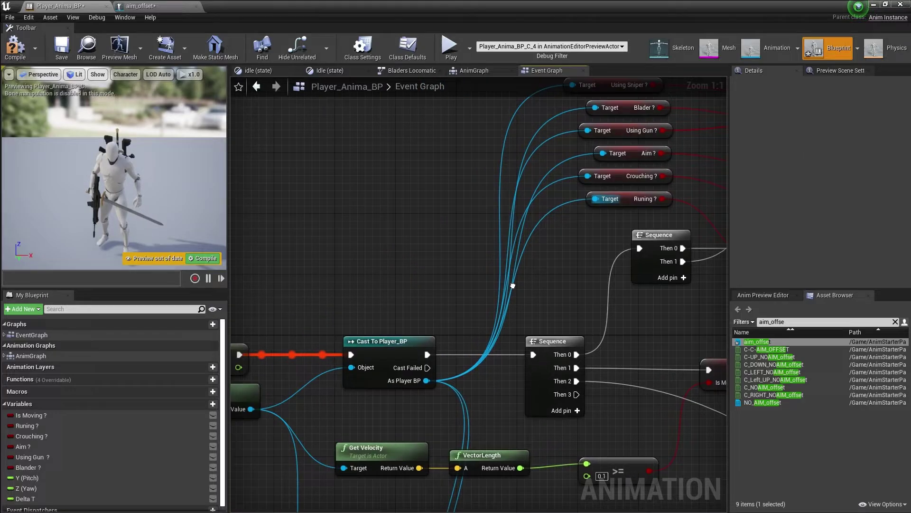
In the AnimGraph, connect a Y (Pitch) getter to aim_offset's Y input and enlarge the AIM Locomation data group to enclose the aim_offset node.
{"action": "left_click", "coordinate": [474, 70]}
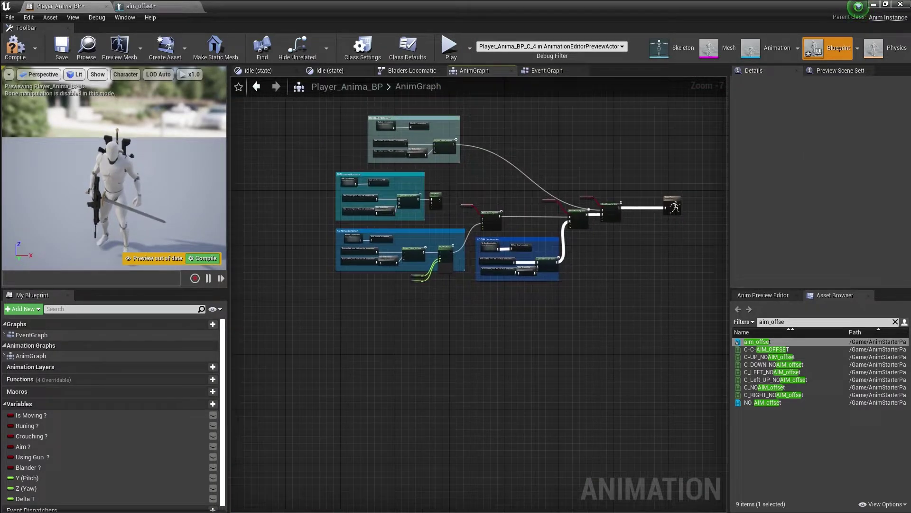
{"action": "scroll", "coordinate": [437, 200], "scroll_direction": "up", "scroll_amount": 2}
{"action": "right_click_drag", "start_coordinate": [436, 200], "coordinate": [559, 296]}
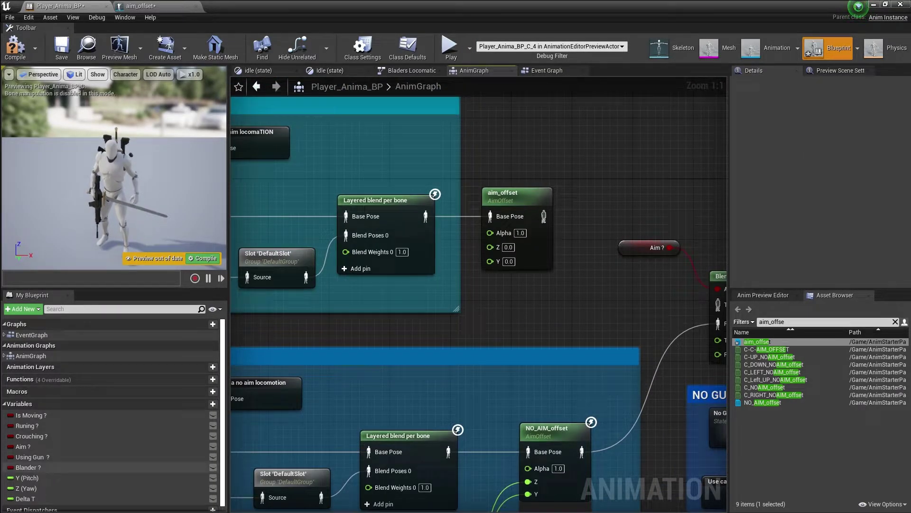
{"action": "left_click_drag", "start_coordinate": [190, 478], "coordinate": [498, 261]}
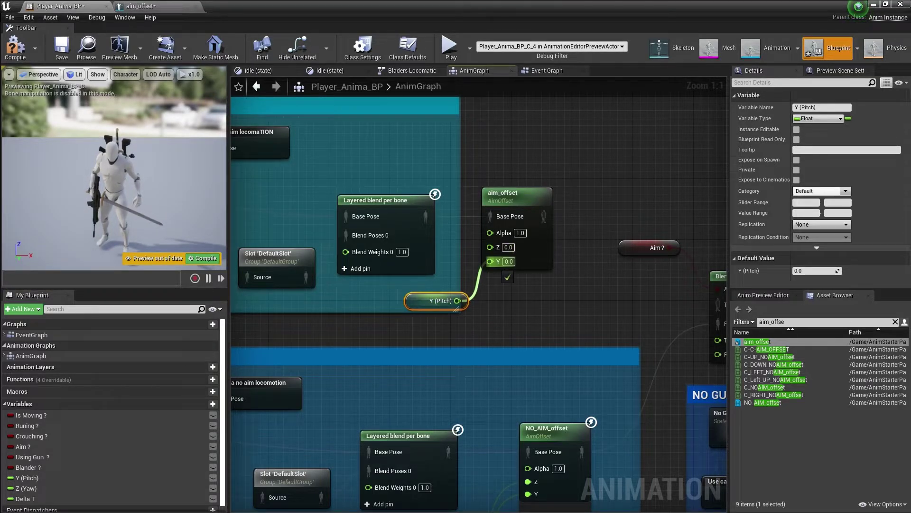
{"action": "left_click_drag", "start_coordinate": [458, 311], "coordinate": [592, 329]}
{"action": "left_click_drag", "start_coordinate": [523, 204], "coordinate": [572, 211]}
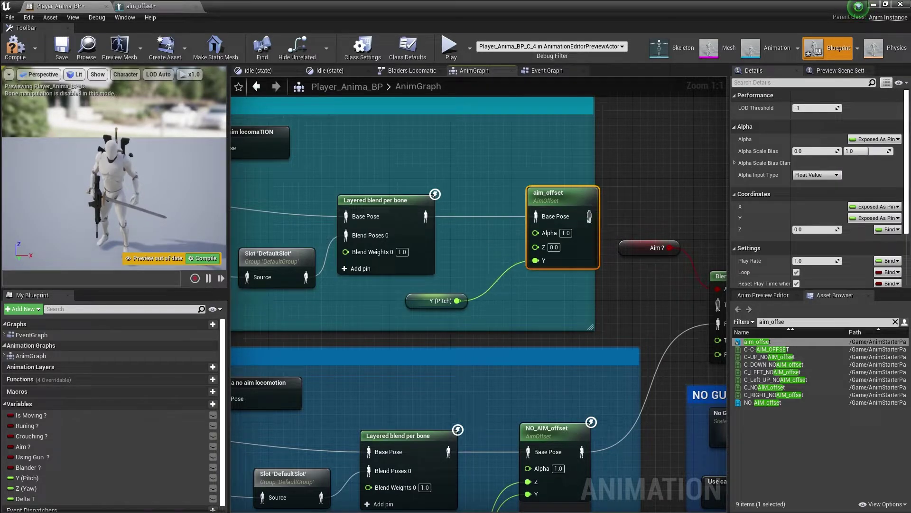
Connect a Z (Yaw) getter to aim_offset's Z input and aim_offset's output to the True Pose of the Blend Poses by bool node.
{"action": "left_click_drag", "start_coordinate": [437, 300], "coordinate": [474, 323]}
{"action": "left_click_drag", "start_coordinate": [24, 488], "coordinate": [536, 246]}
{"action": "left_click", "coordinate": [465, 291]}
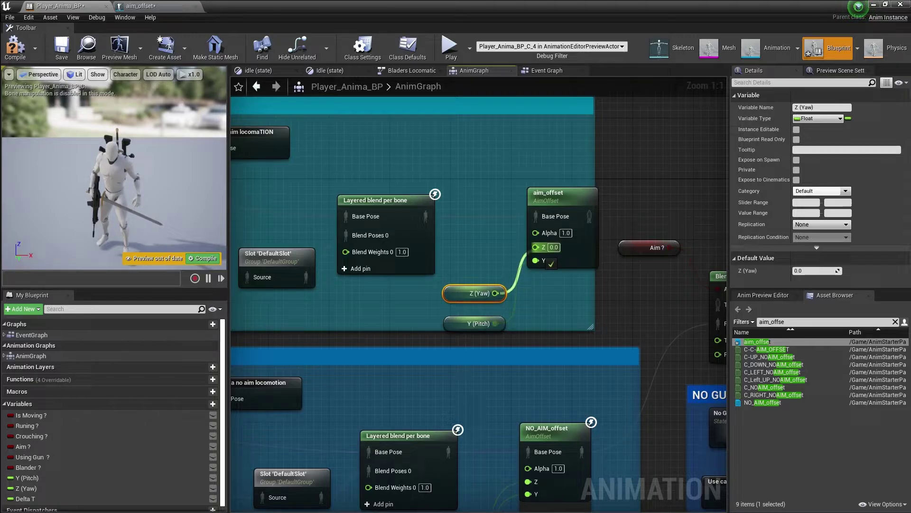
{"action": "right_click_drag", "start_coordinate": [560, 285], "coordinate": [316, 266]}
{"action": "left_click_drag", "start_coordinate": [346, 197], "coordinate": [474, 285]}
Extend the group containing NO_AIM_offset to enclose its Z (Yaw) and Y (Pitch) getters, and compile and save the blueprint.
{"action": "right_click_drag", "start_coordinate": [474, 304], "coordinate": [666, 90]}
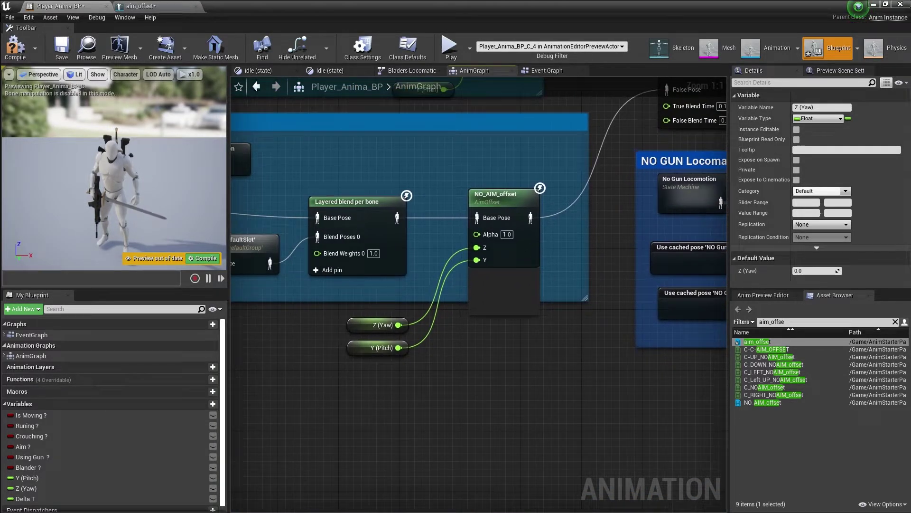
{"action": "left_click_drag", "start_coordinate": [560, 301], "coordinate": [560, 365]}
{"action": "left_click", "coordinate": [371, 258]}
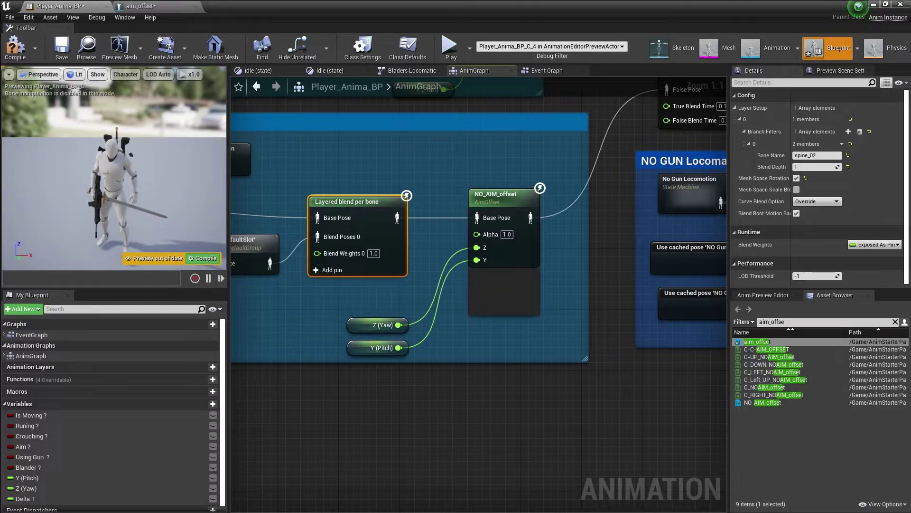
{"action": "right_click_drag", "start_coordinate": [371, 256], "coordinate": [416, 410]}
{"action": "left_click", "coordinate": [16, 48]}
{"action": "left_click", "coordinate": [61, 47]}
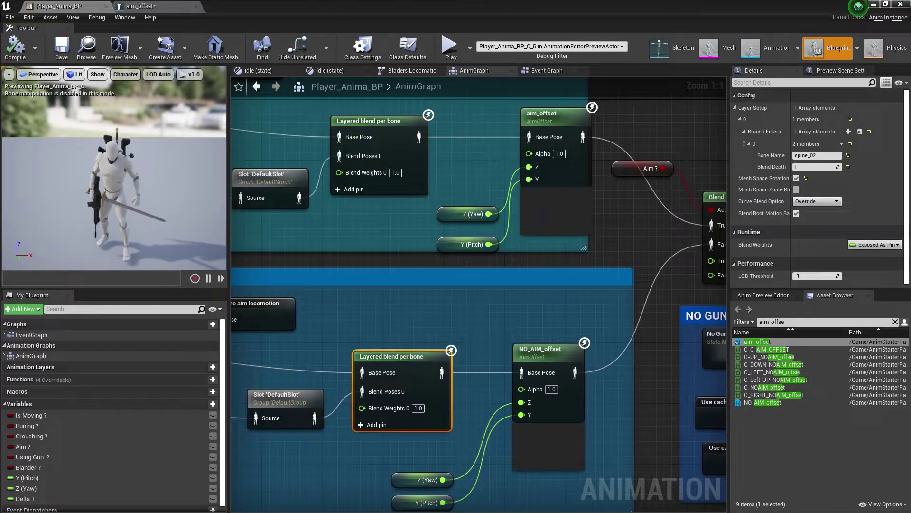
Open the aim_offset asset and set the number of grid divisions to 2 for both the horizontal and vertical axes.
{"action": "right_click_drag", "start_coordinate": [475, 237], "coordinate": [384, 273]}
{"action": "double_click", "coordinate": [453, 153]}
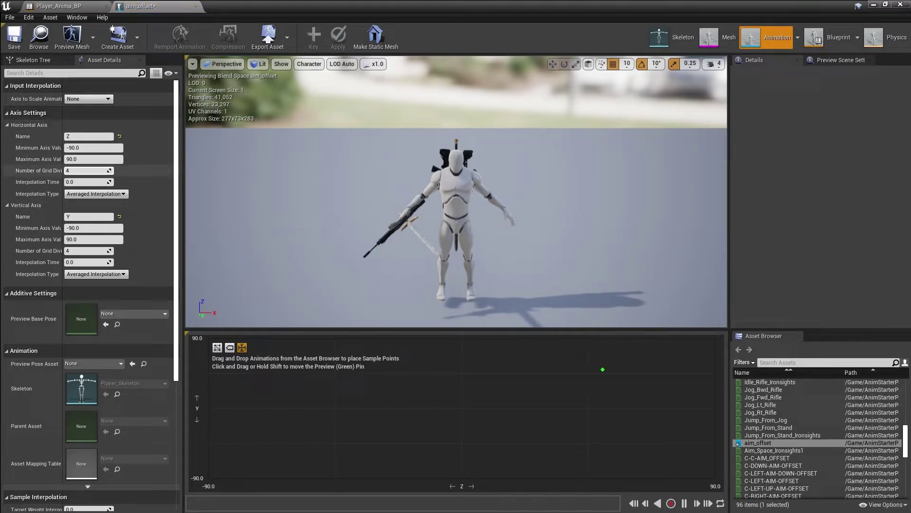
{"action": "double_click", "coordinate": [67, 171]}
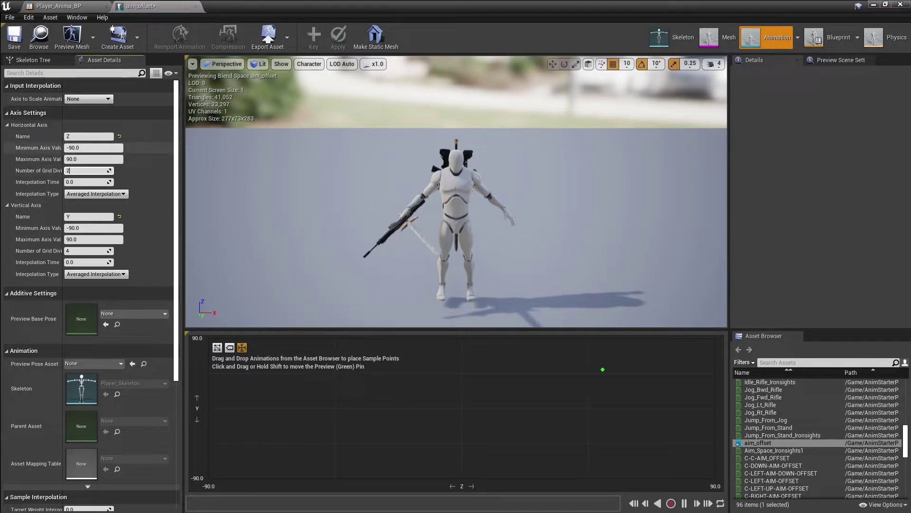
{"action": "key", "text": "Return"}
{"action": "type", "text": "2"}
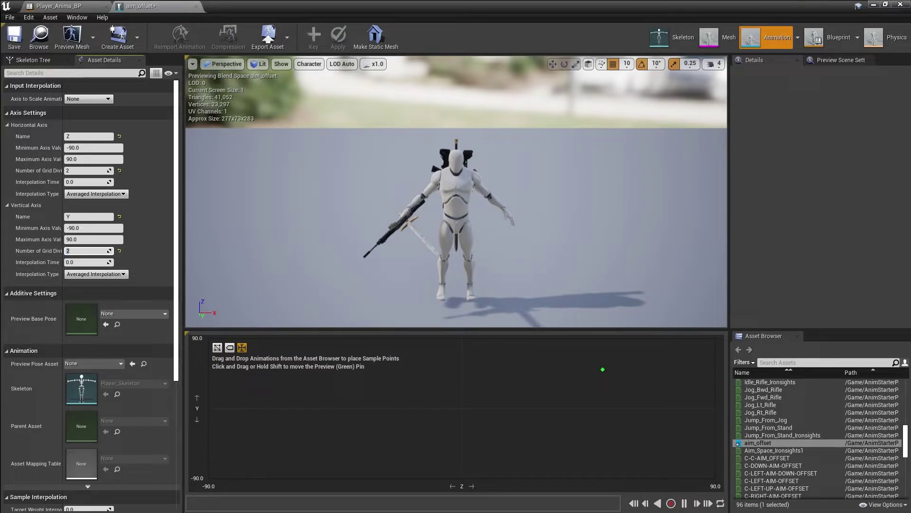
Search the animation assets for AIM_OFFSET and open the C-C-AIM_OFFSET animation.
{"action": "left_click", "coordinate": [788, 362]}
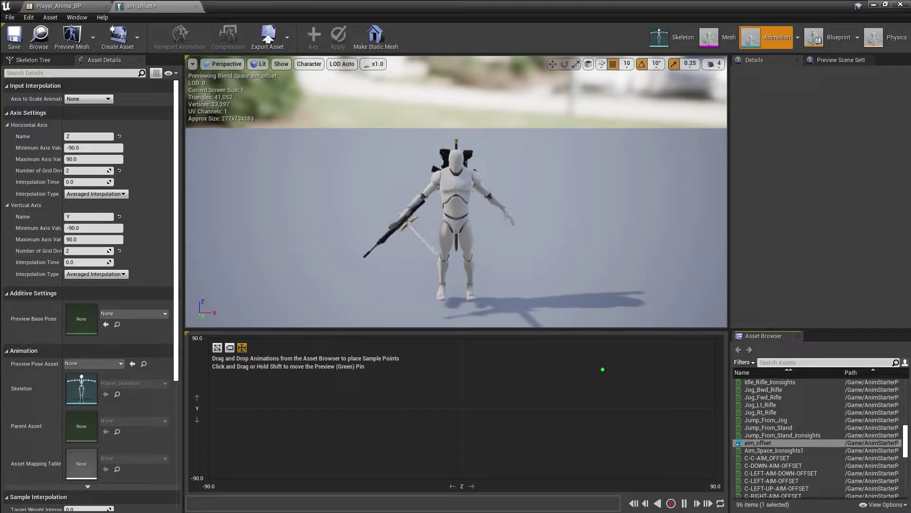
{"action": "type", "text": "AIM"}
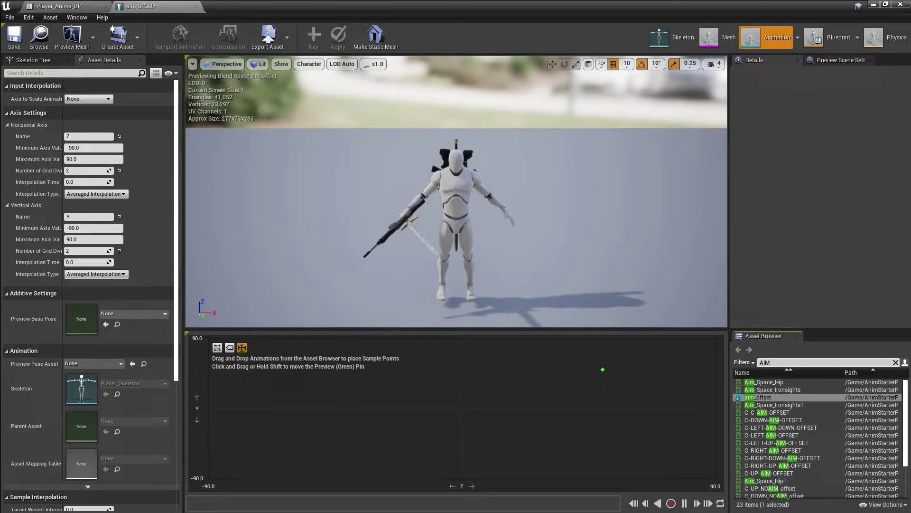
{"action": "type", "text": "_OFFSEW"}
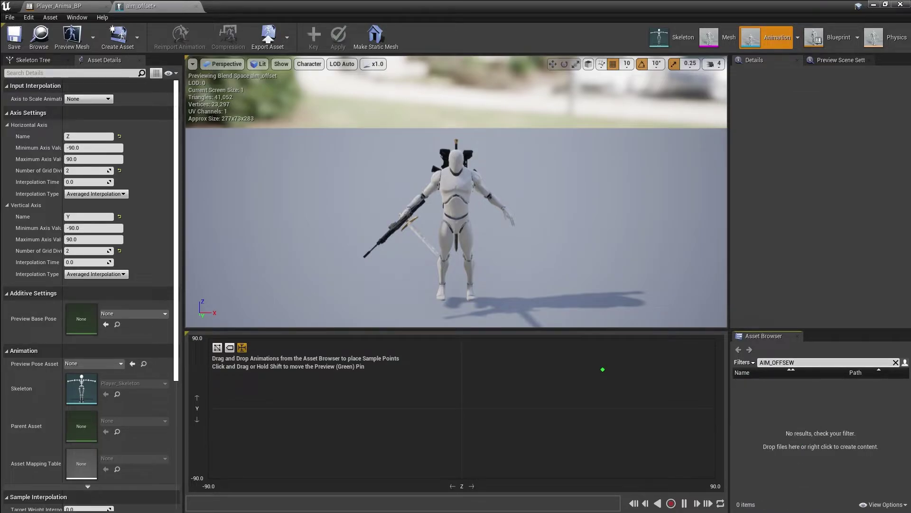
{"action": "key", "text": "BackSpace"}
{"action": "type", "text": "T"}
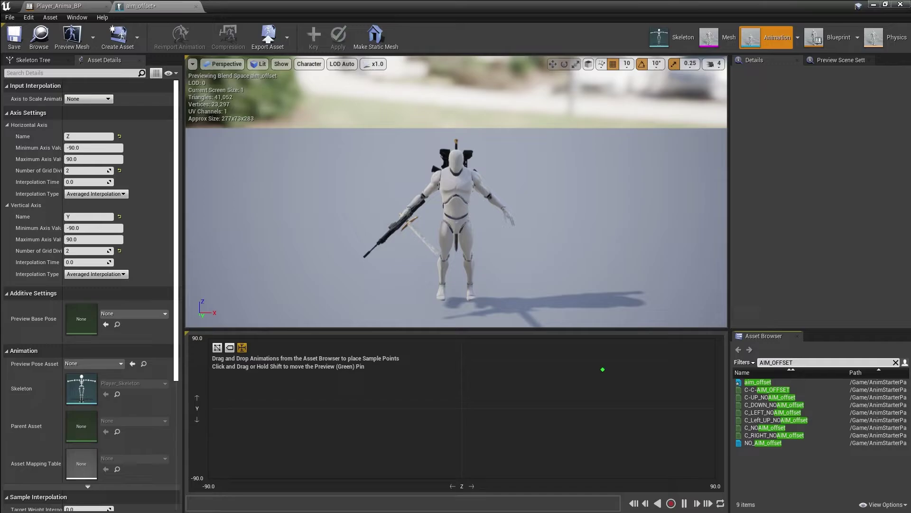
{"action": "mouse_move", "coordinate": [766, 390]}
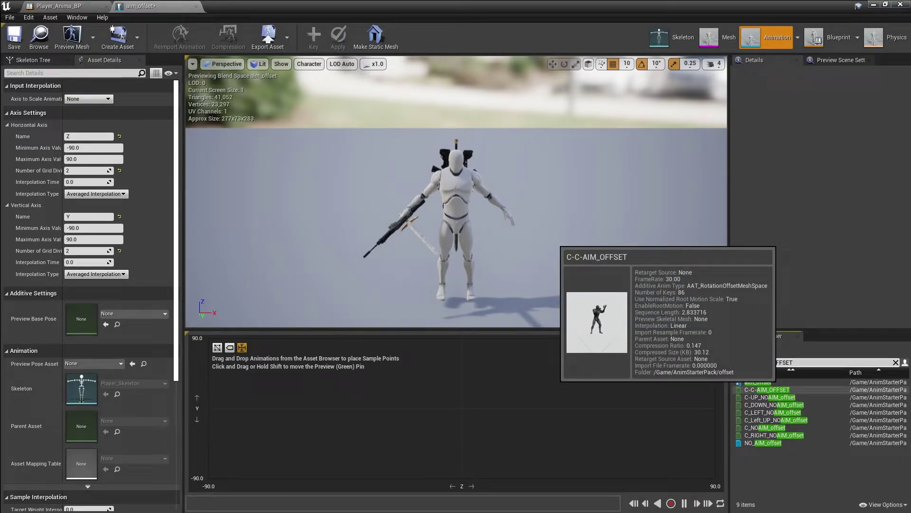
{"action": "double_click", "coordinate": [767, 389]}
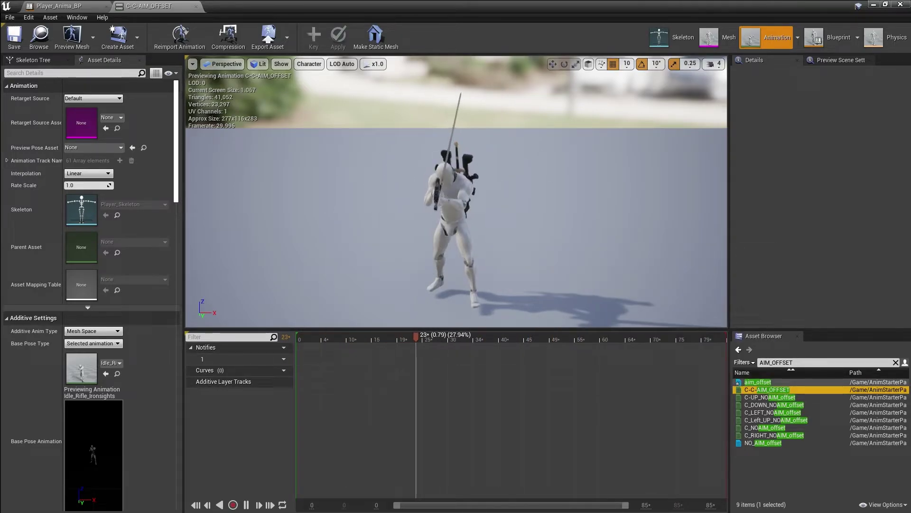
Reduce C-C-AIM_OFFSET to its first frame by removing frames 1 to 86, and save the animation.
{"action": "left_click_drag", "start_coordinate": [498, 337], "coordinate": [297, 337]}
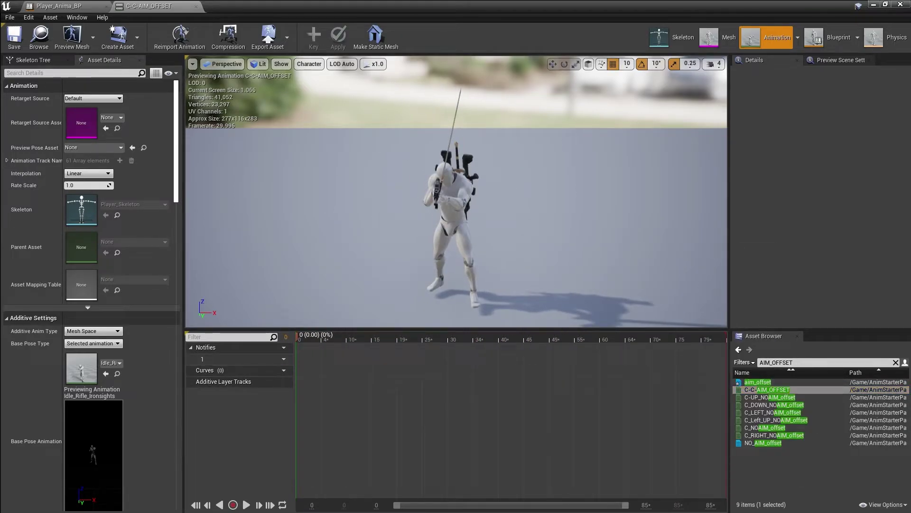
{"action": "right_click", "coordinate": [298, 338]}
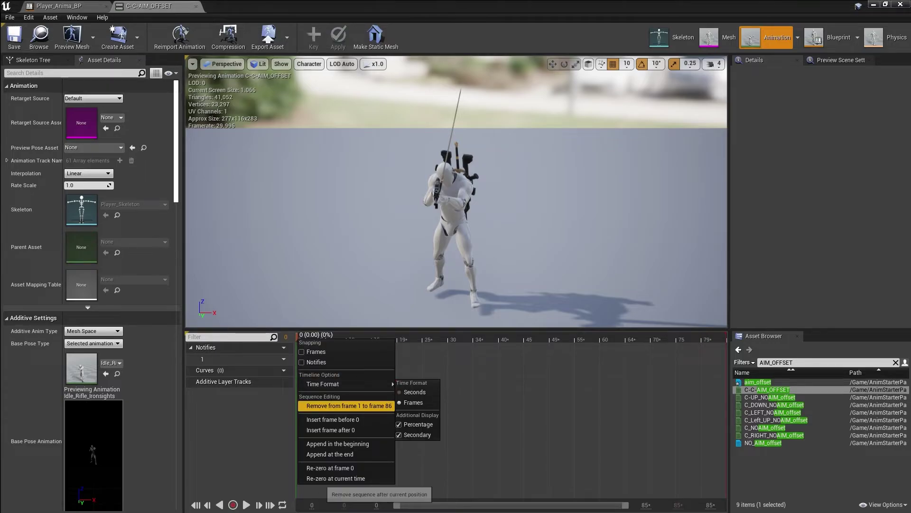
{"action": "left_click", "coordinate": [325, 406]}
{"action": "left_click", "coordinate": [14, 38]}
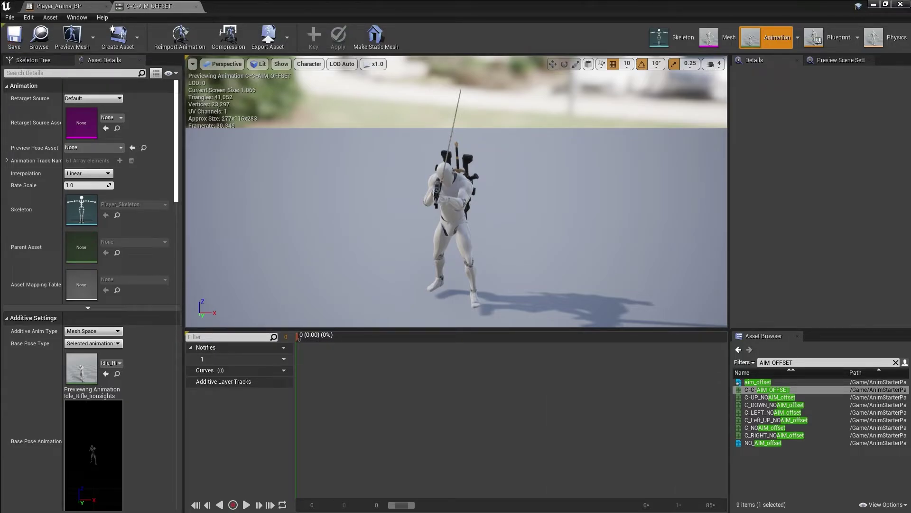
Reopen aim_offset from Player_Anima_BP and place C-C-AIM_OFFSET at the centre of the sample grid.
{"action": "left_click", "coordinate": [60, 6]}
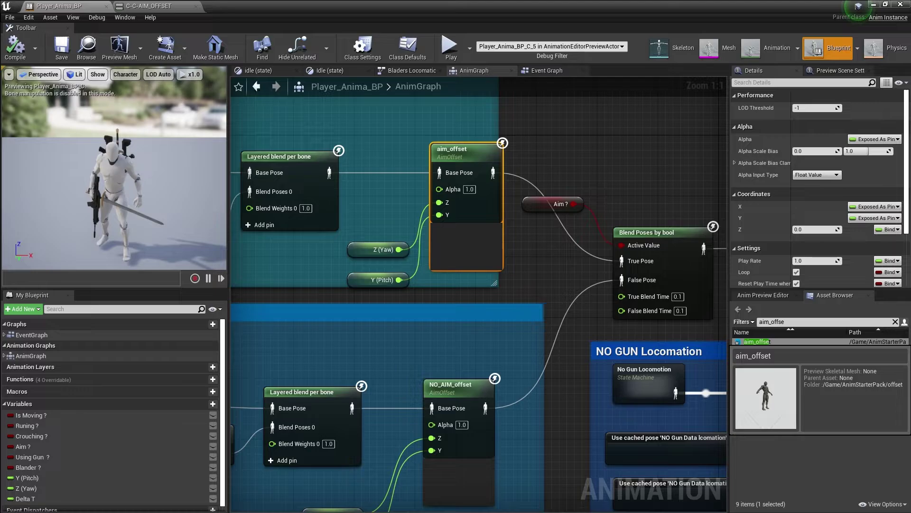
{"action": "double_click", "coordinate": [757, 341]}
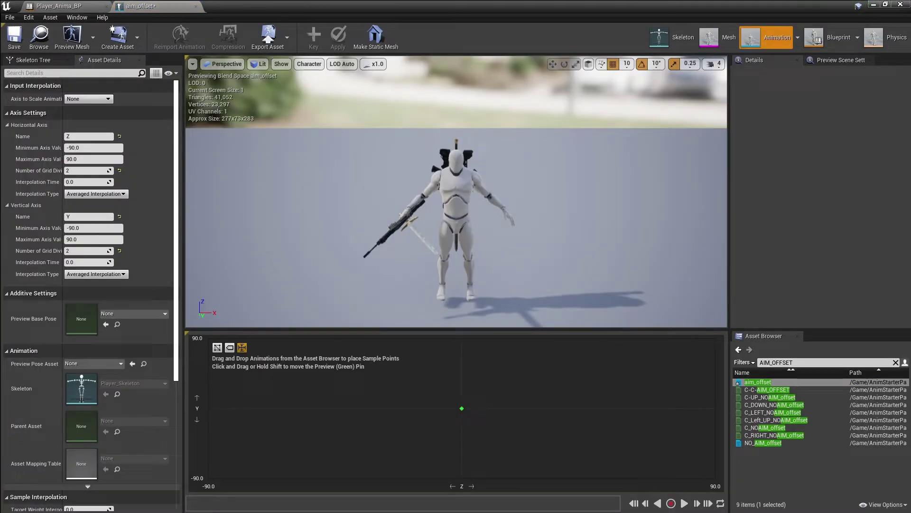
{"action": "left_click_drag", "start_coordinate": [766, 389], "coordinate": [461, 408]}
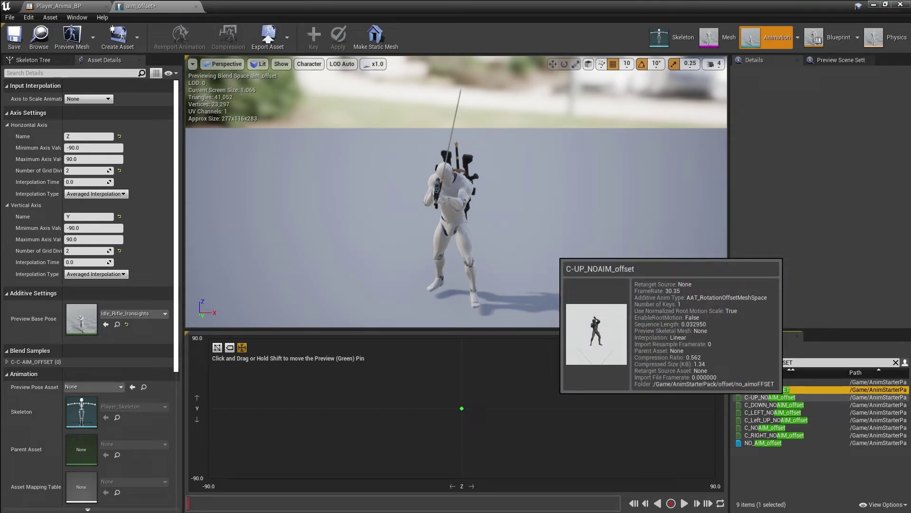
{"action": "left_click_drag", "start_coordinate": [768, 397], "coordinate": [786, 408]}
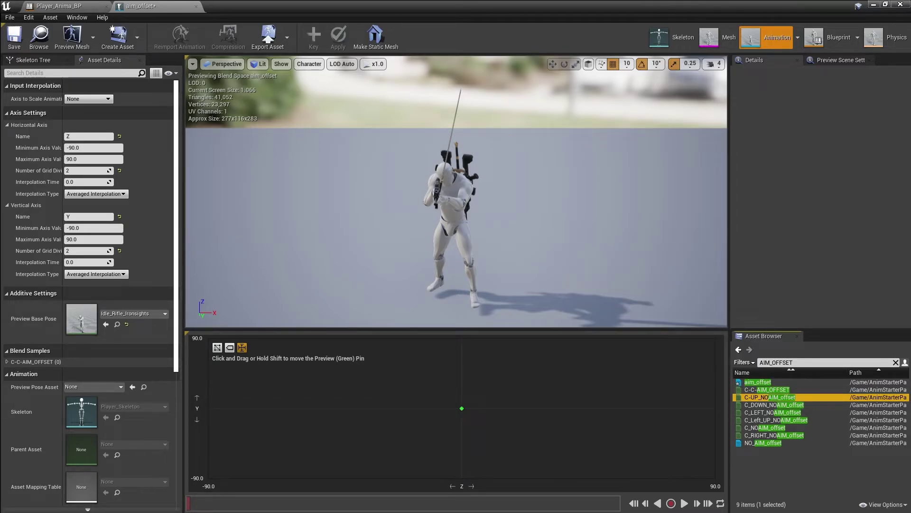
Filter the animation assets by OFFSET and place C-DOWN-AIM-OFFSET on the sample grid at Z 0, Y -90.
{"action": "left_click", "coordinate": [798, 362]}
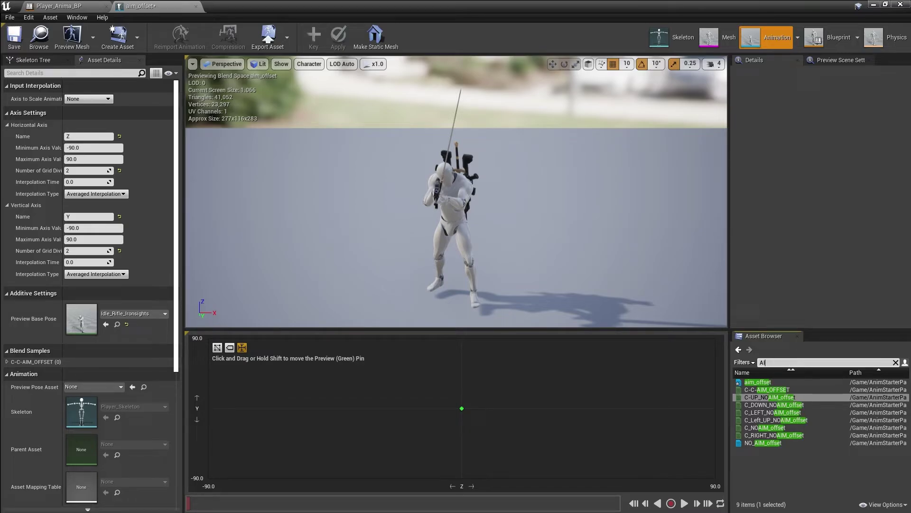
{"action": "key", "text": "BackSpace"}
{"action": "key", "text": "BackSpace"}
{"action": "type", "text": "OFFSEW"}
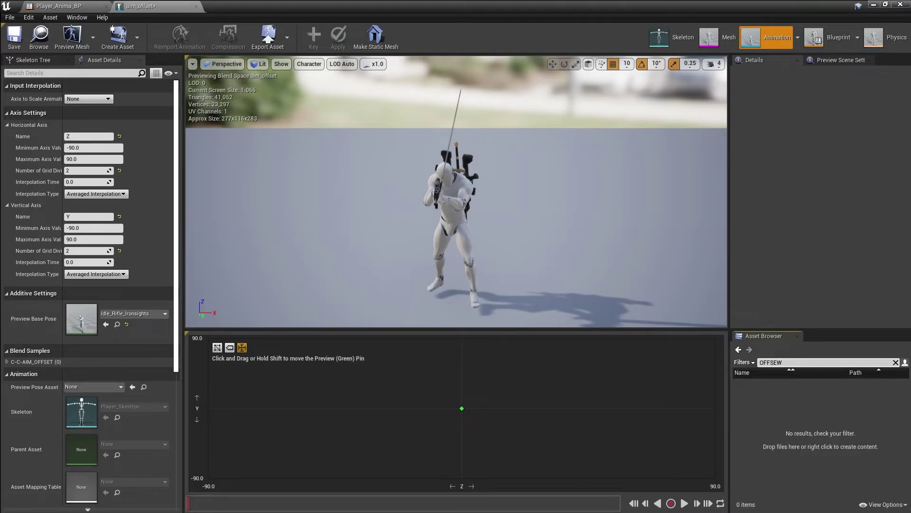
{"action": "key", "text": "BackSpace"}
{"action": "type", "text": "T"}
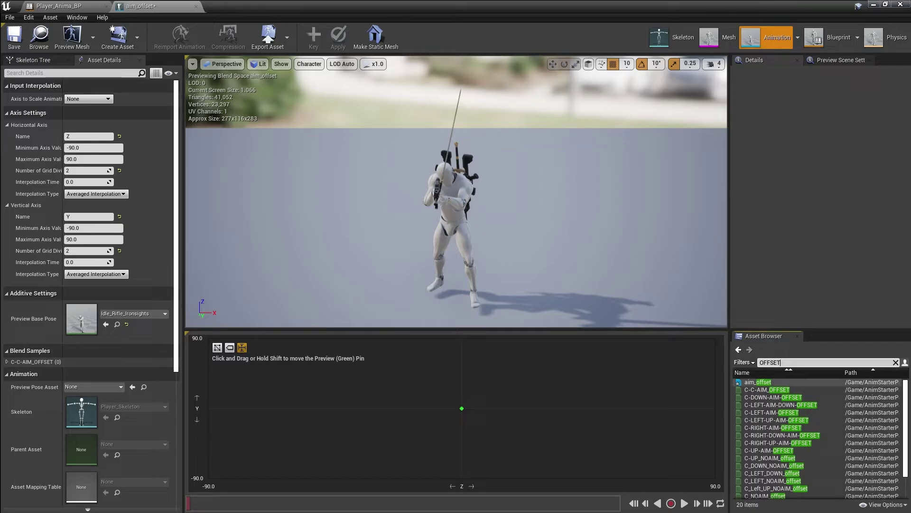
{"action": "mouse_move", "coordinate": [760, 389]}
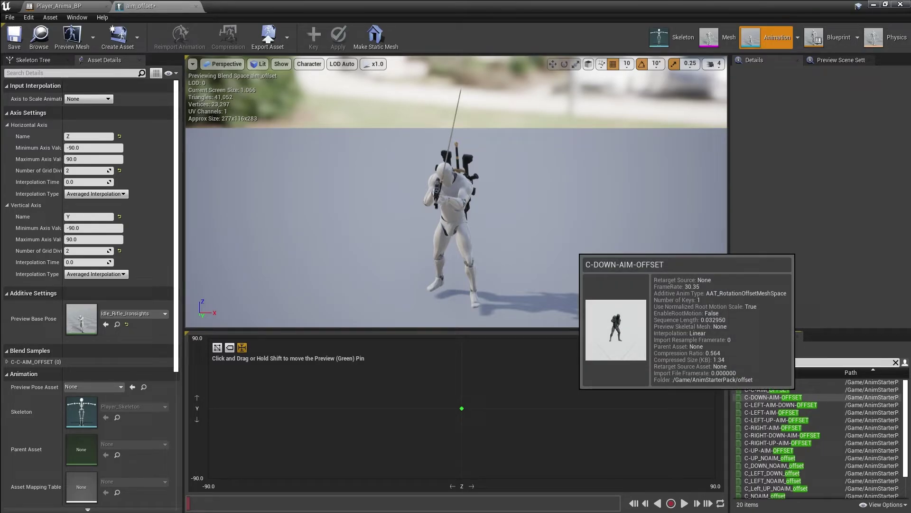
{"action": "left_click_drag", "start_coordinate": [773, 396], "coordinate": [462, 478]}
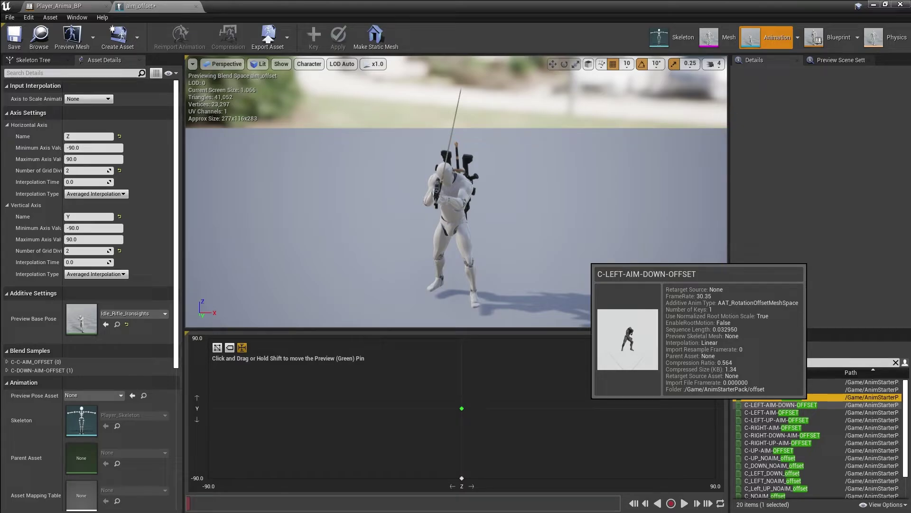
Place C-LEFT-AIM-DOWN-OFFSET at Z -90, Y -90 and C-LEFT-AIM-OFFSET at Z -90, Y 0 on the sample grid.
{"action": "left_click_drag", "start_coordinate": [781, 404], "coordinate": [209, 478]}
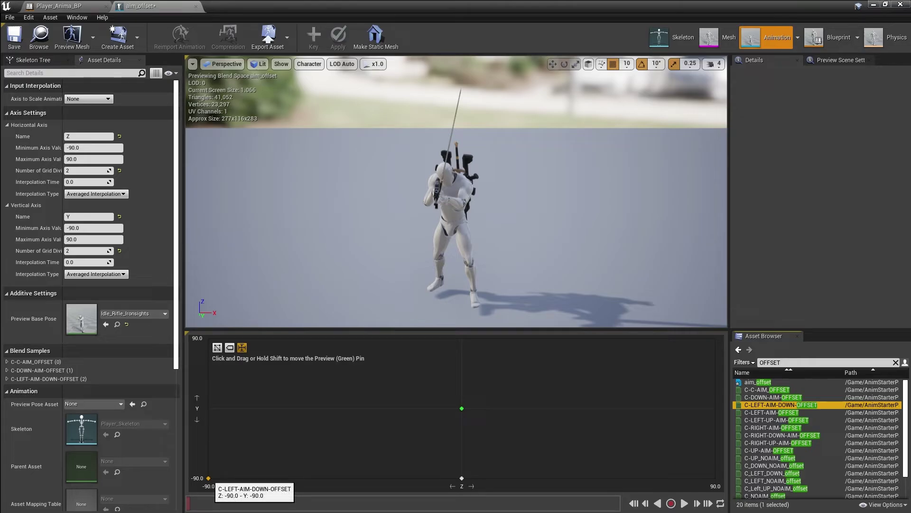
{"action": "left_click", "coordinate": [771, 412]}
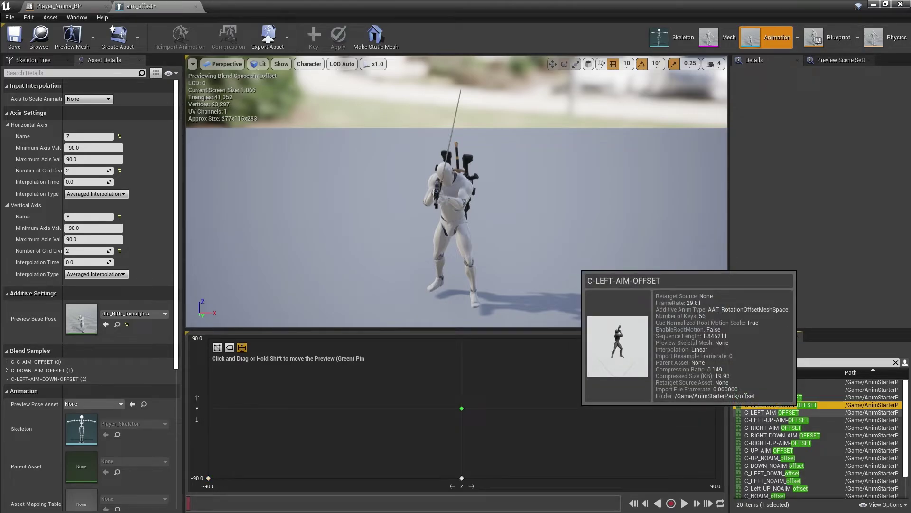
{"action": "left_click_drag", "start_coordinate": [772, 412], "coordinate": [208, 408]}
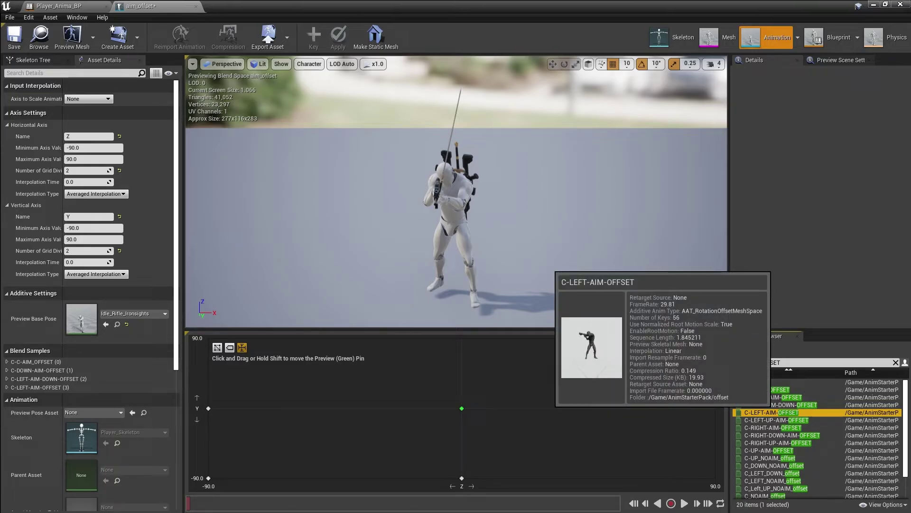
Reduce C-LEFT-AIM-OFFSET to its first frame by removing frames 1 to 56, and save the animation.
{"action": "double_click", "coordinate": [771, 412]}
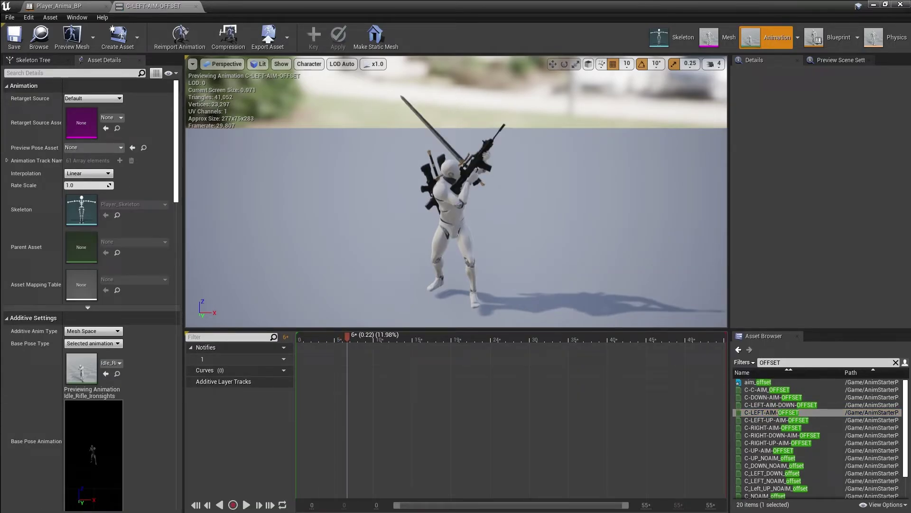
{"action": "right_click", "coordinate": [299, 338]}
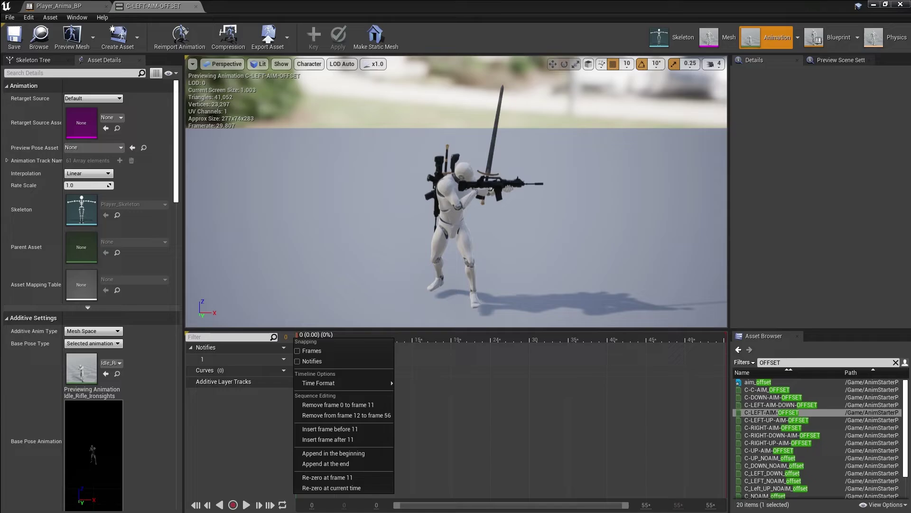
{"action": "key", "text": "Escape"}
{"action": "right_click", "coordinate": [299, 338]}
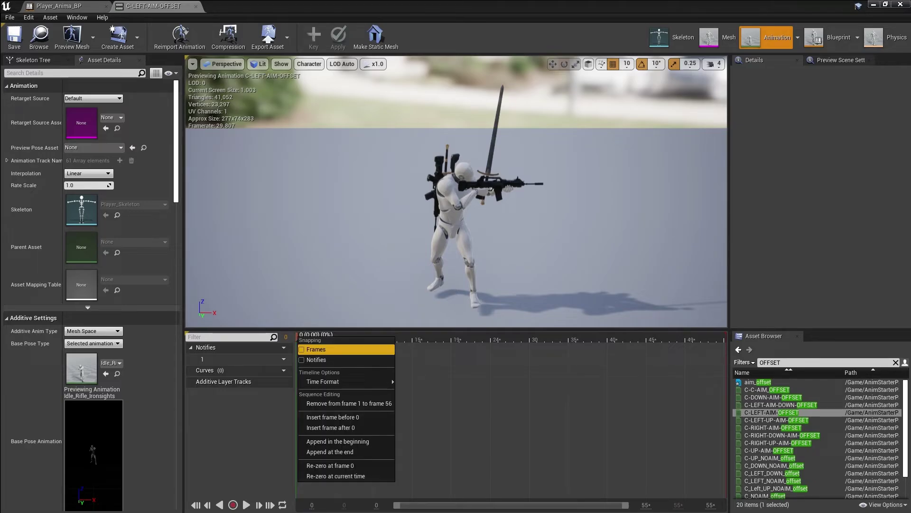
{"action": "left_click", "coordinate": [349, 403]}
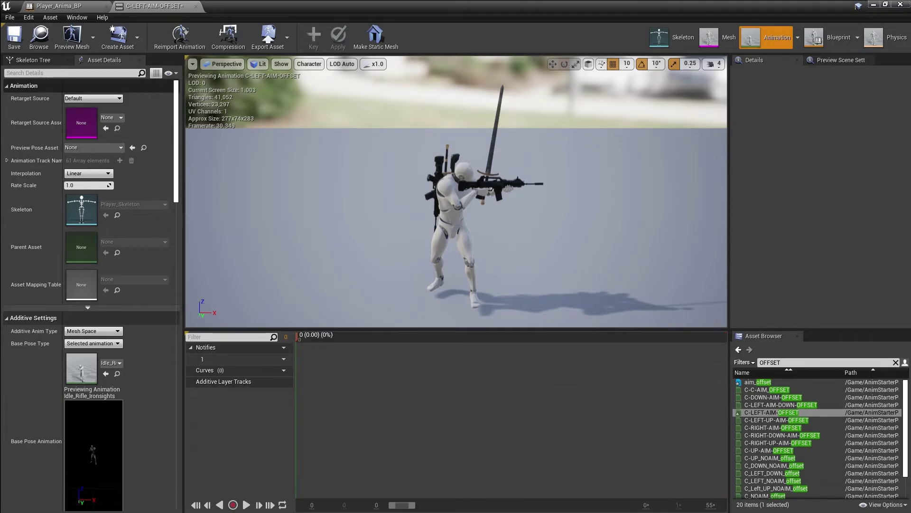
Reopen aim_offset and place C-LEFT-UP-AIM-OFFSET on the sample grid at Z -90, Y 90.
{"action": "left_click", "coordinate": [61, 6]}
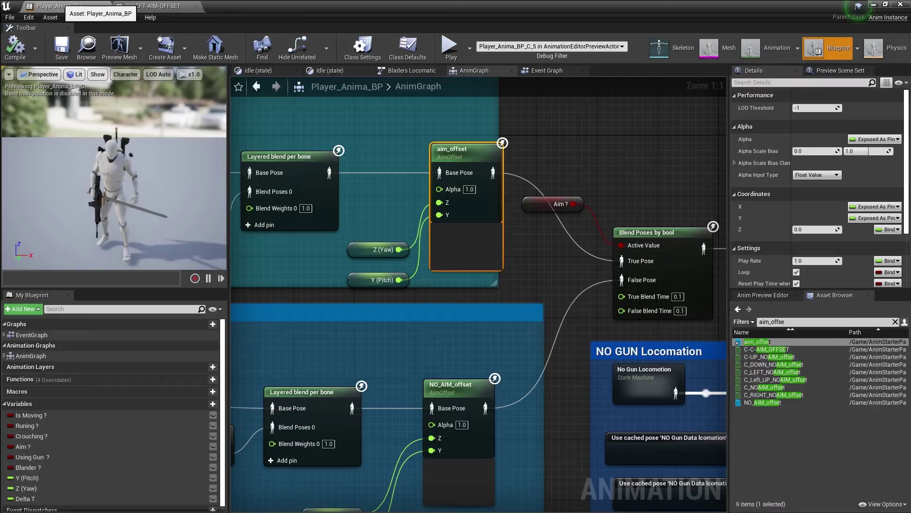
{"action": "left_click", "coordinate": [159, 6]}
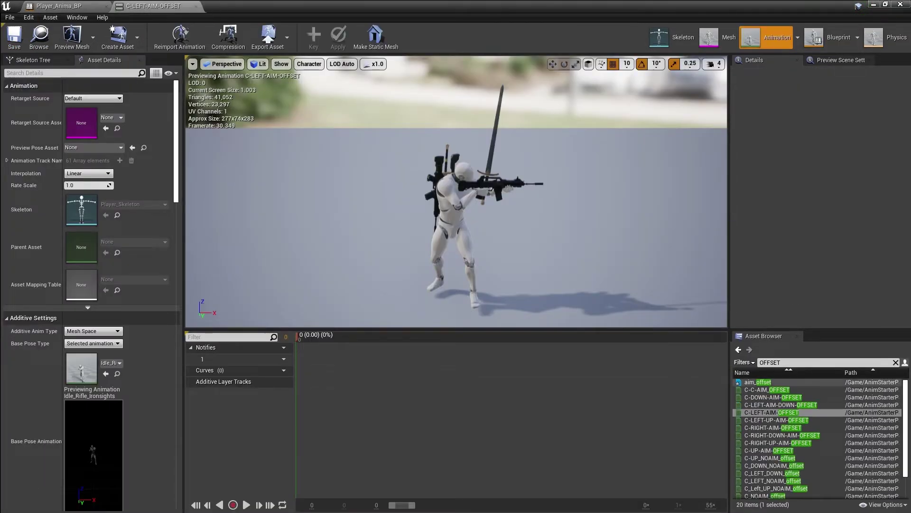
{"action": "double_click", "coordinate": [765, 382]}
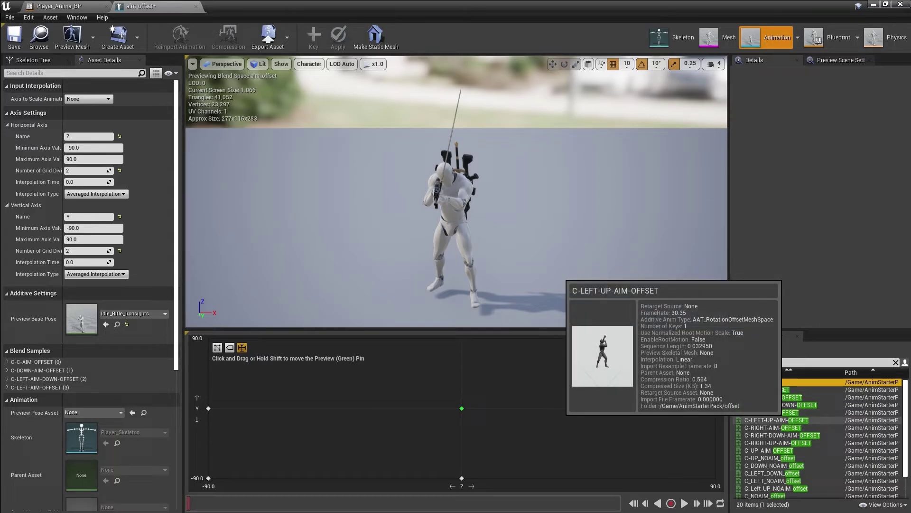
{"action": "left_click_drag", "start_coordinate": [776, 419], "coordinate": [235, 348]}
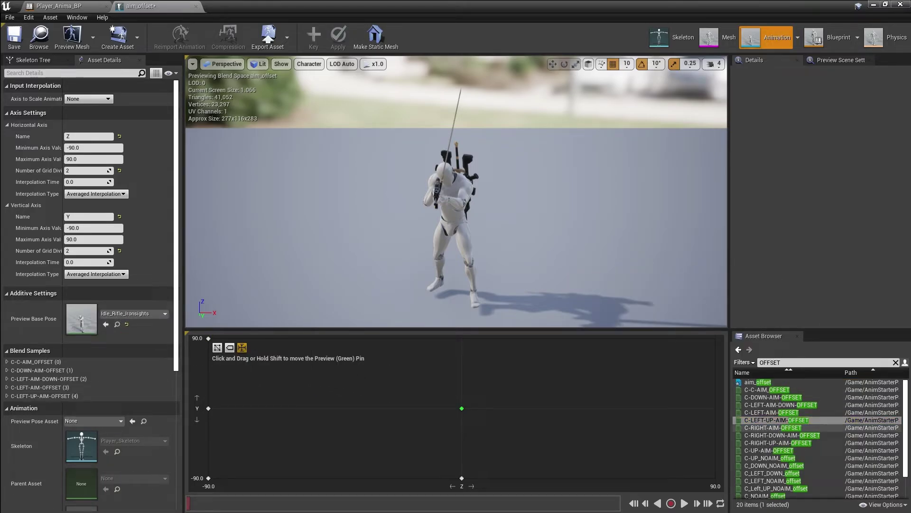
Place C-RIGHT-AIM-OFFSET at Z 90, Y 0, C-RIGHT-DOWN-AIM-OFFSET at Z 90, Y -90, C-RIGHT-UP-AIM-OFFSET at Z 90, Y 90 and C-UP-AIM-OFFSET at Z 0, Y 90.
{"action": "left_click_drag", "start_coordinate": [812, 427], "coordinate": [715, 409]}
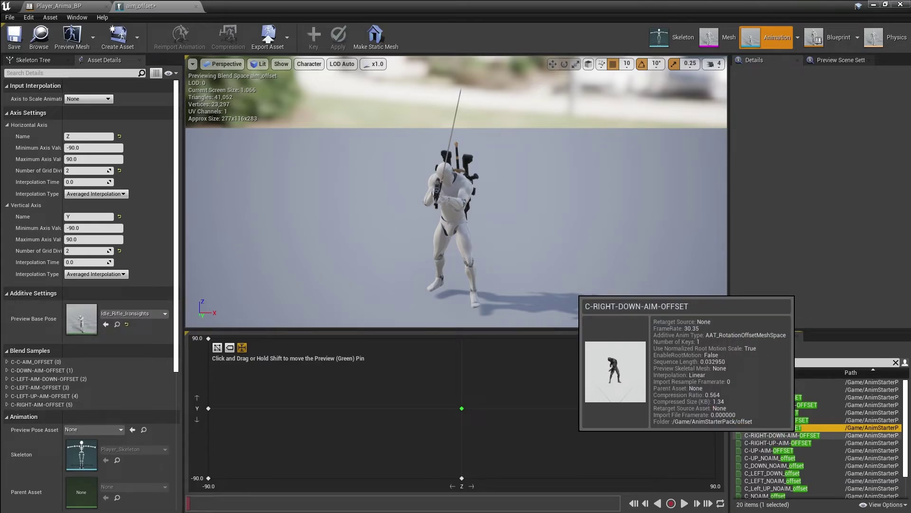
{"action": "left_click_drag", "start_coordinate": [778, 435], "coordinate": [715, 478]}
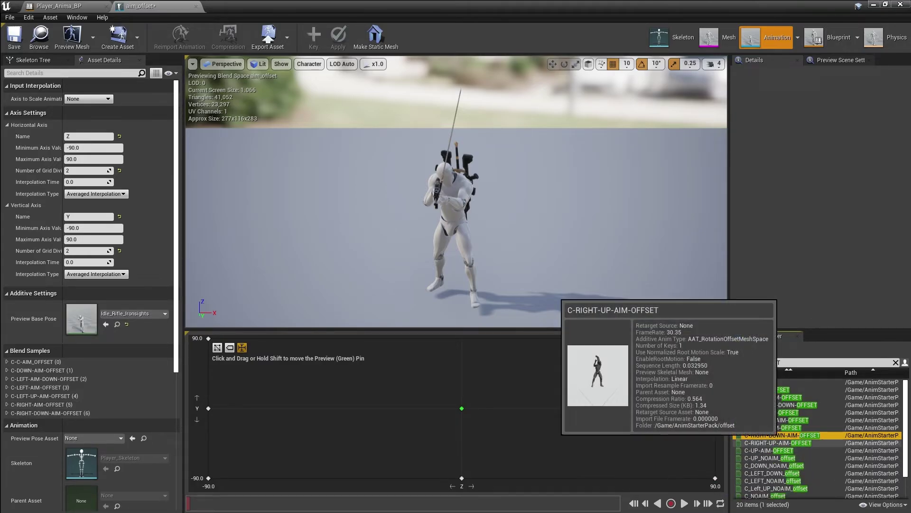
{"action": "left_click_drag", "start_coordinate": [778, 442], "coordinate": [715, 338]}
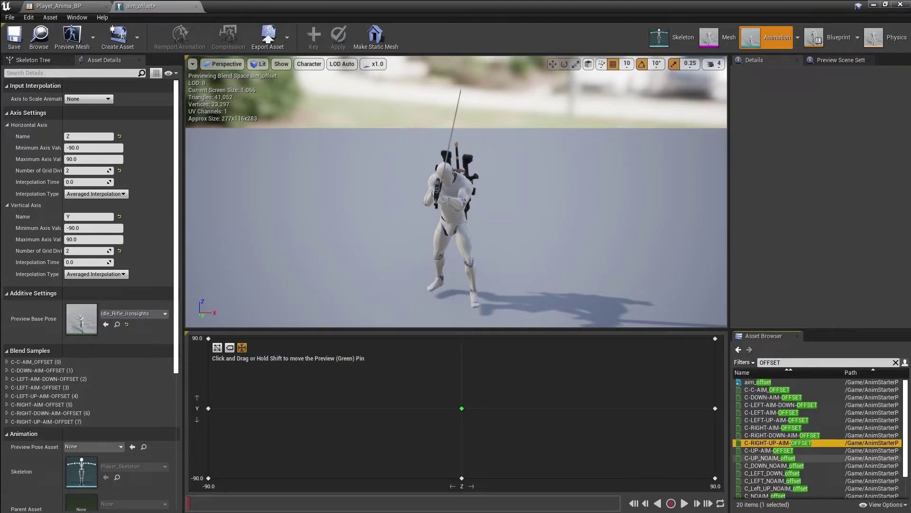
{"action": "left_click_drag", "start_coordinate": [769, 450], "coordinate": [462, 338]}
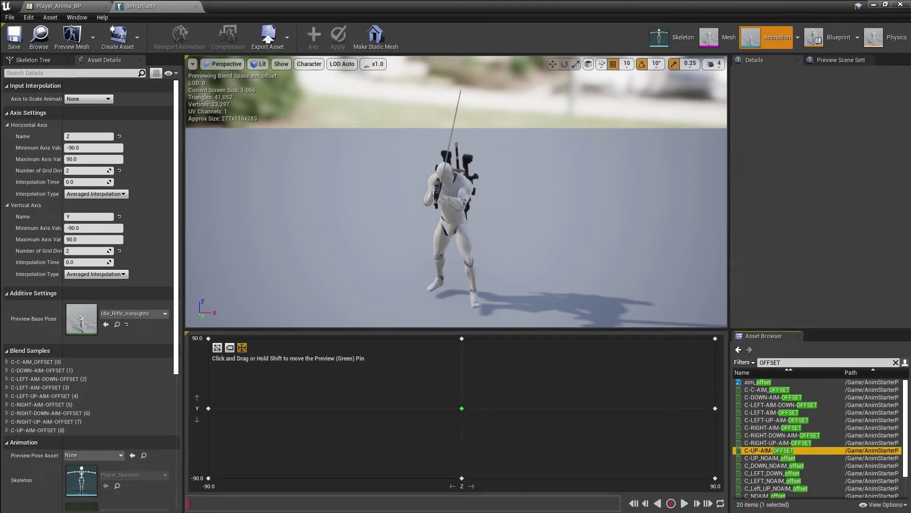
Preview the aim blending by moving the preview point around the sample grid and viewing the character from several sides.
{"action": "left_click_drag", "start_coordinate": [462, 408], "coordinate": [331, 397]}
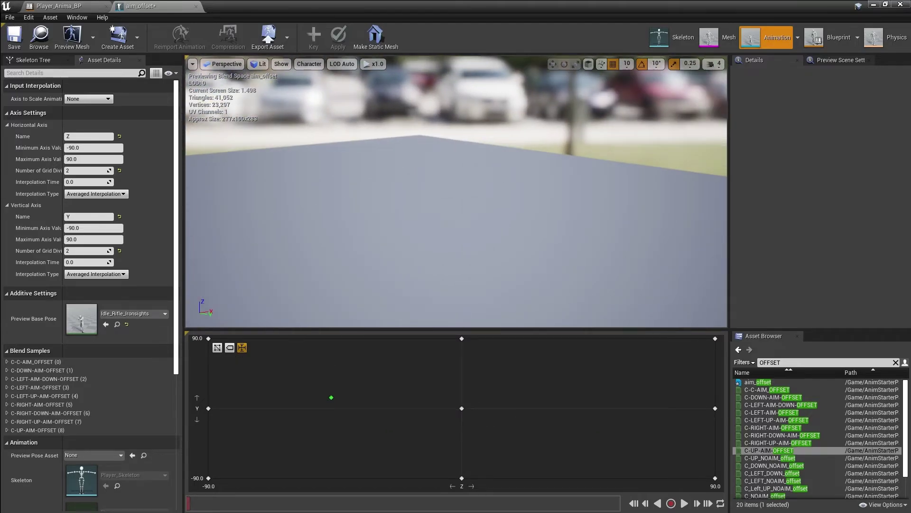
{"action": "right_click_drag", "start_coordinate": [456, 190], "coordinate": [313, 244]}
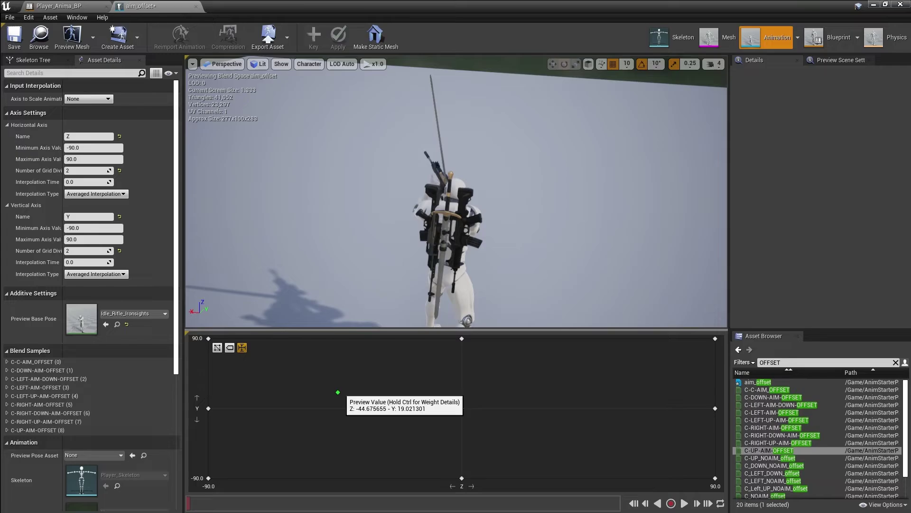
{"action": "left_click_drag", "start_coordinate": [337, 392], "coordinate": [433, 398]}
{"action": "right_click_drag", "start_coordinate": [456, 214], "coordinate": [237, 178]}
Set the number of grid divisions to 4 on both the Z and Y axes, and save aim_offset.
{"action": "left_click", "coordinate": [87, 171]}
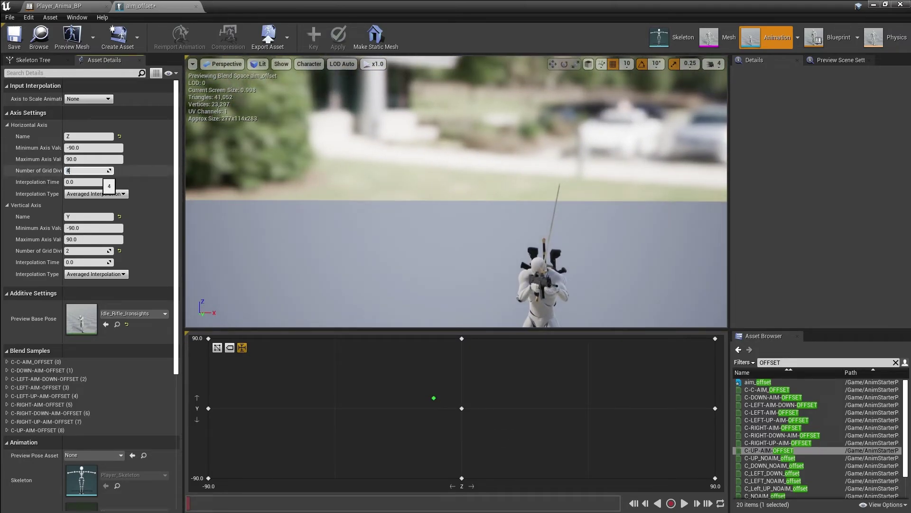
{"action": "left_click", "coordinate": [67, 250]}
{"action": "type", "text": "4"}
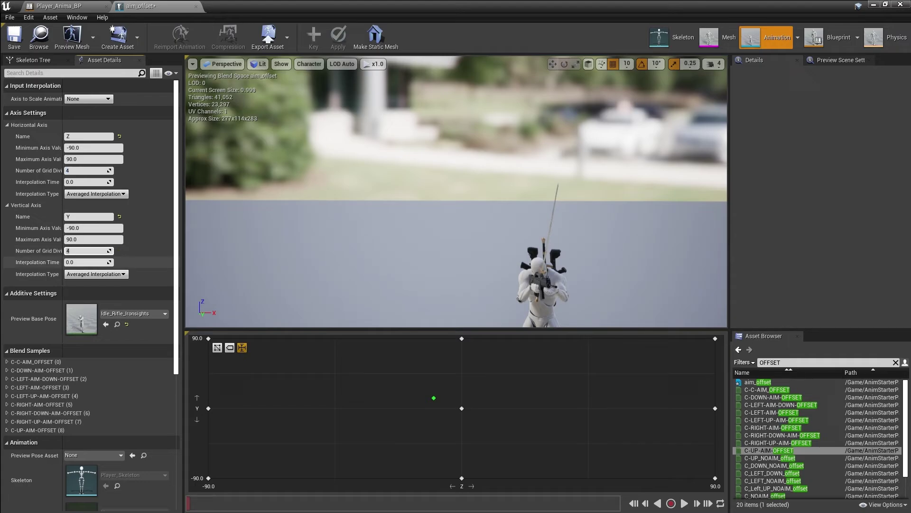
{"action": "left_click", "coordinate": [14, 38]}
Return to Player_Anima_BP and compile it with the updated aim offset.
{"action": "left_click", "coordinate": [59, 6]}
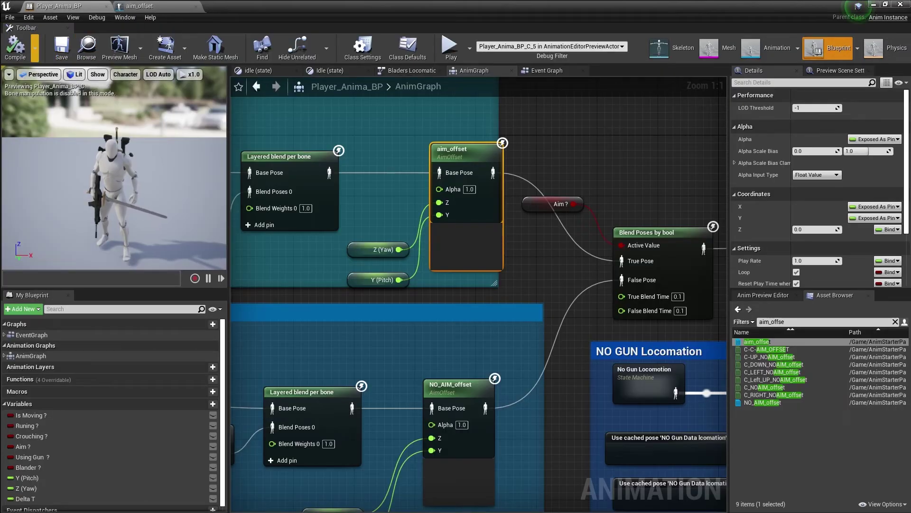
{"action": "left_click", "coordinate": [15, 50]}
{"action": "right_click_drag", "start_coordinate": [565, 342], "coordinate": [414, 129]}
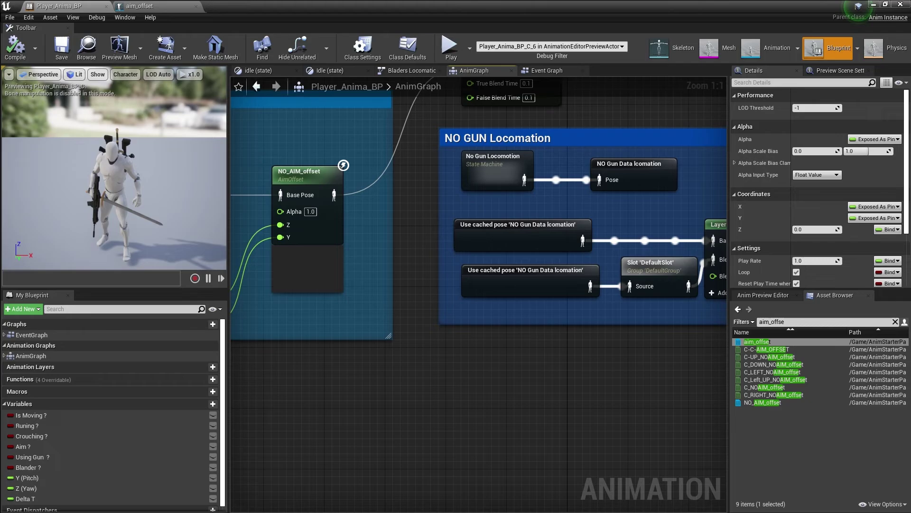
{"action": "scroll", "coordinate": [496, 292], "scroll_direction": "down", "scroll_amount": 3}
{"action": "right_click_drag", "start_coordinate": [496, 293], "coordinate": [556, 350]}
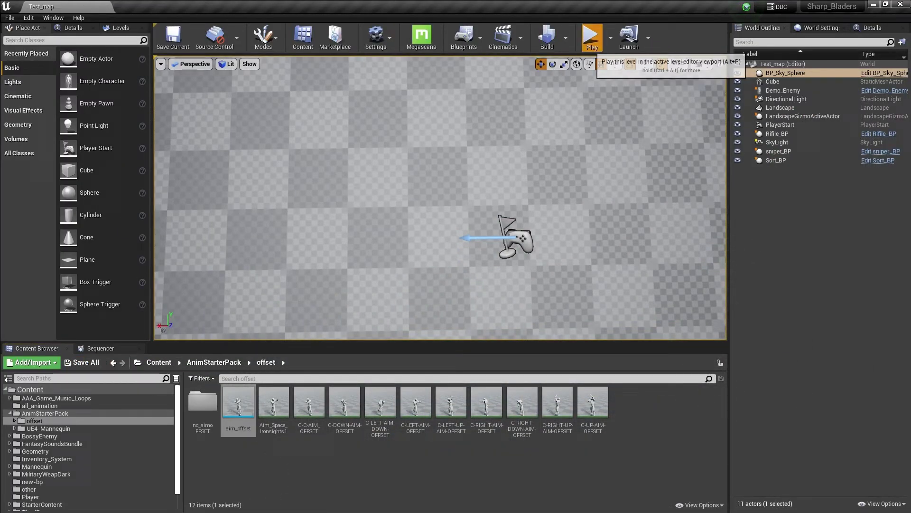
Play Test_map, pick up the rifle and test the aiming in full screen.
{"action": "left_click", "coordinate": [592, 40]}
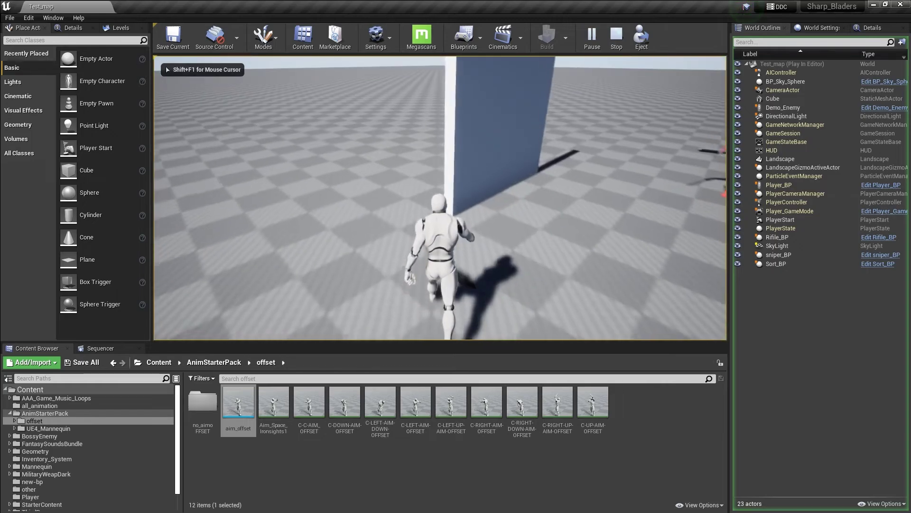
{"action": "key", "text": "e"}
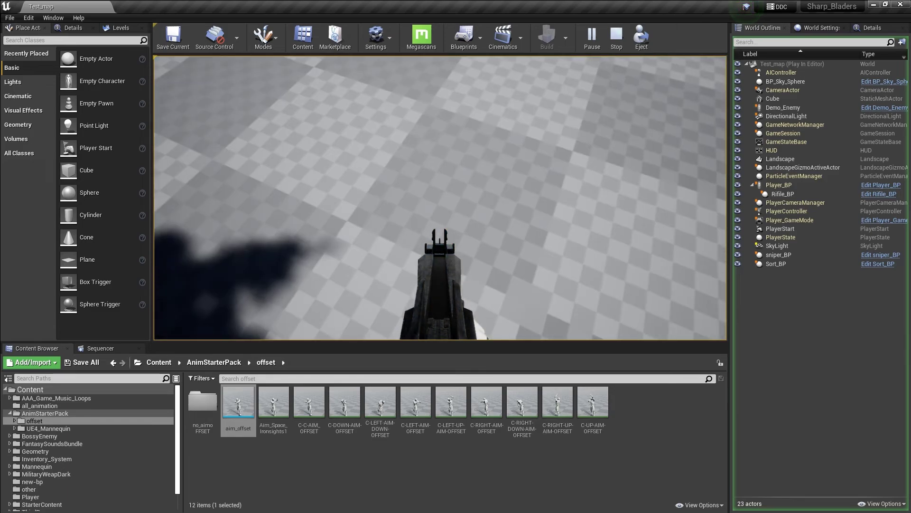
{"action": "key", "text": "F11"}
{"action": "left_click", "coordinate": [456, 256]}
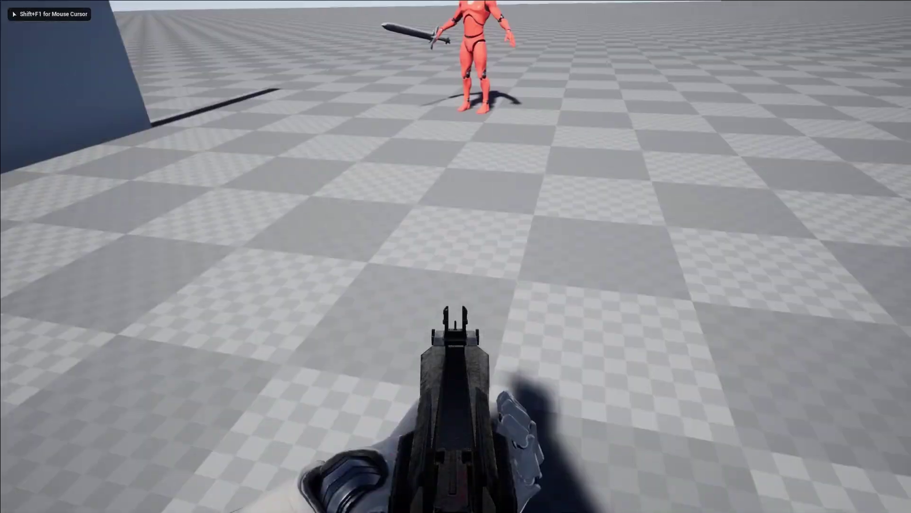